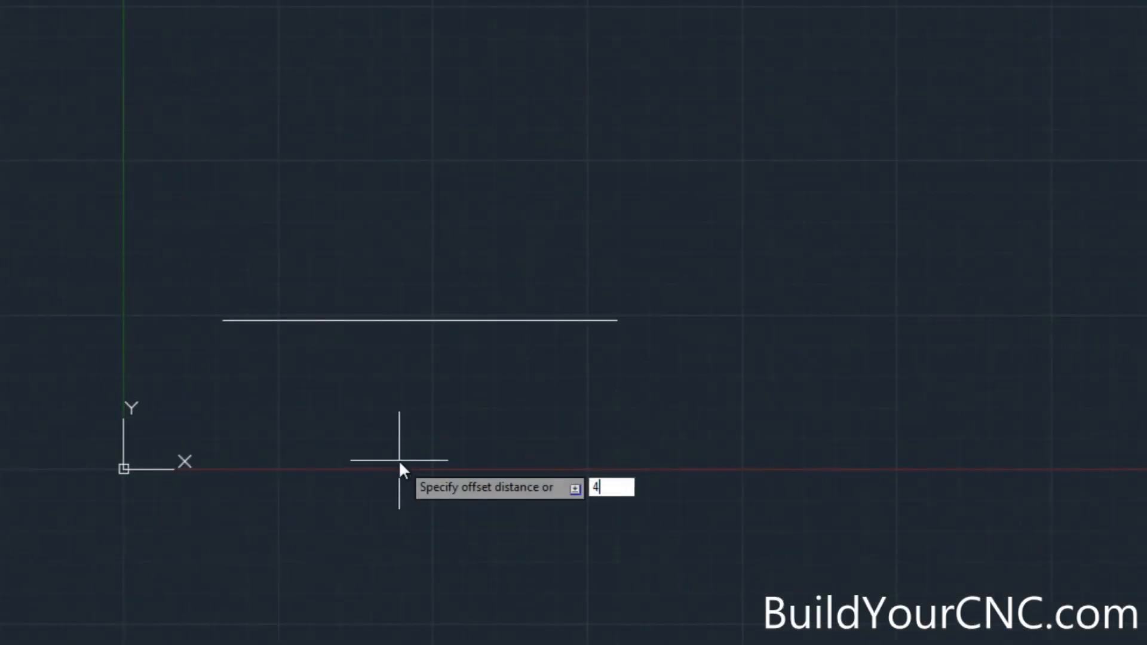
Offset the horizontal line upward by 4 to make a parallel second line.
key("Return")
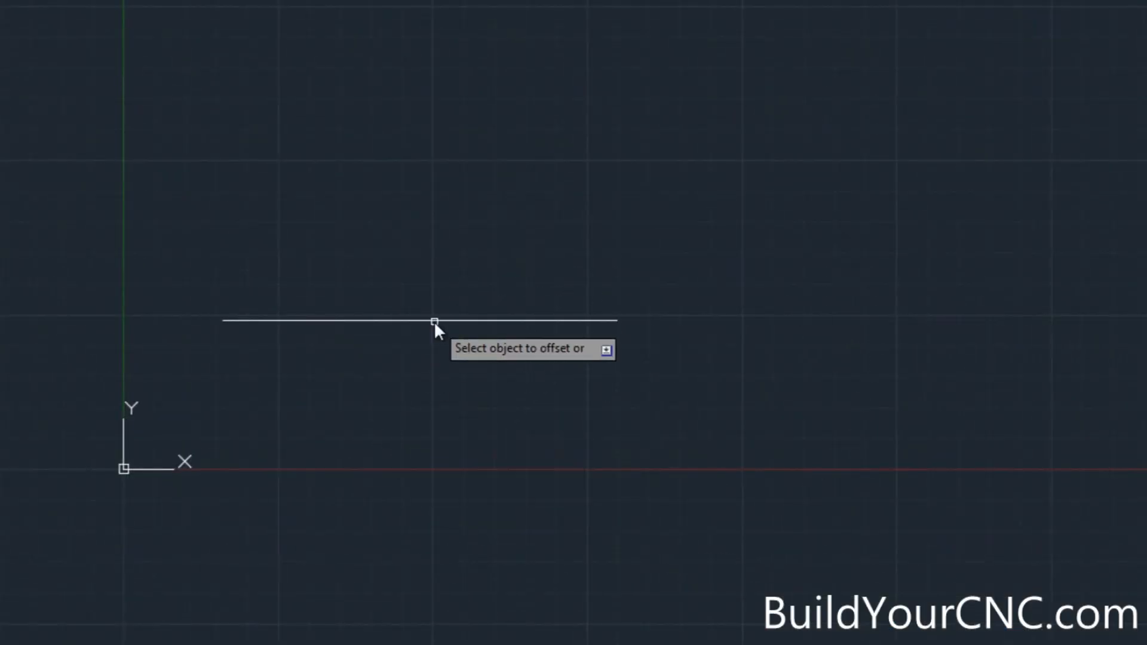
left_click(435, 321)
left_click(435, 217)
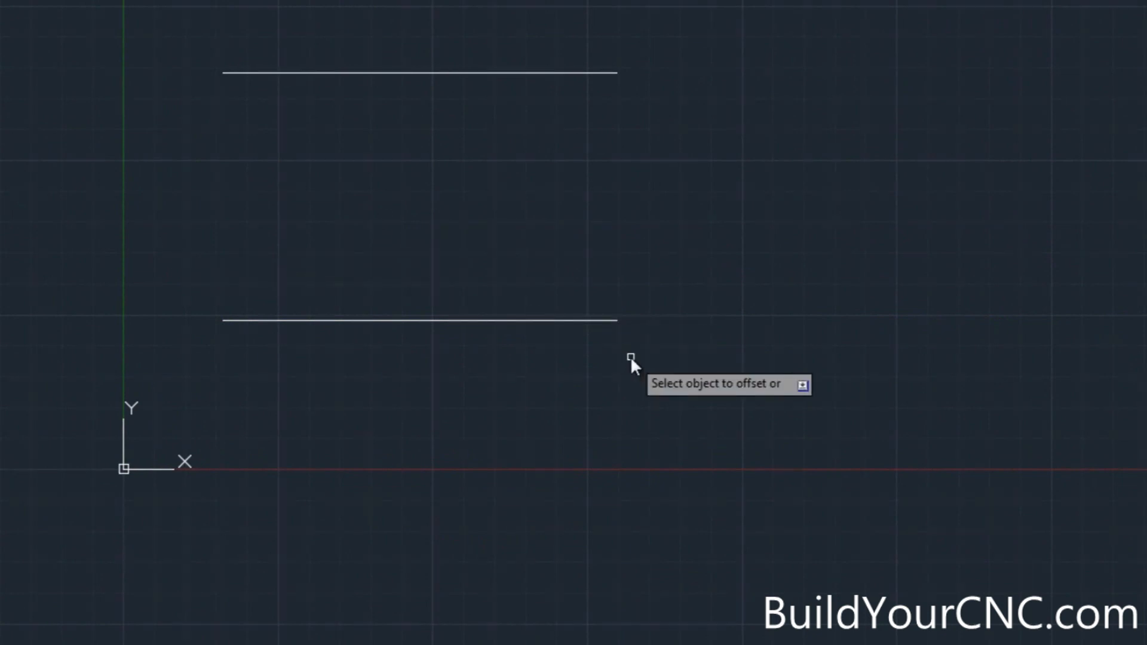
scroll(40, 385, "down", 2)
scroll(800, 296, "up", 2)
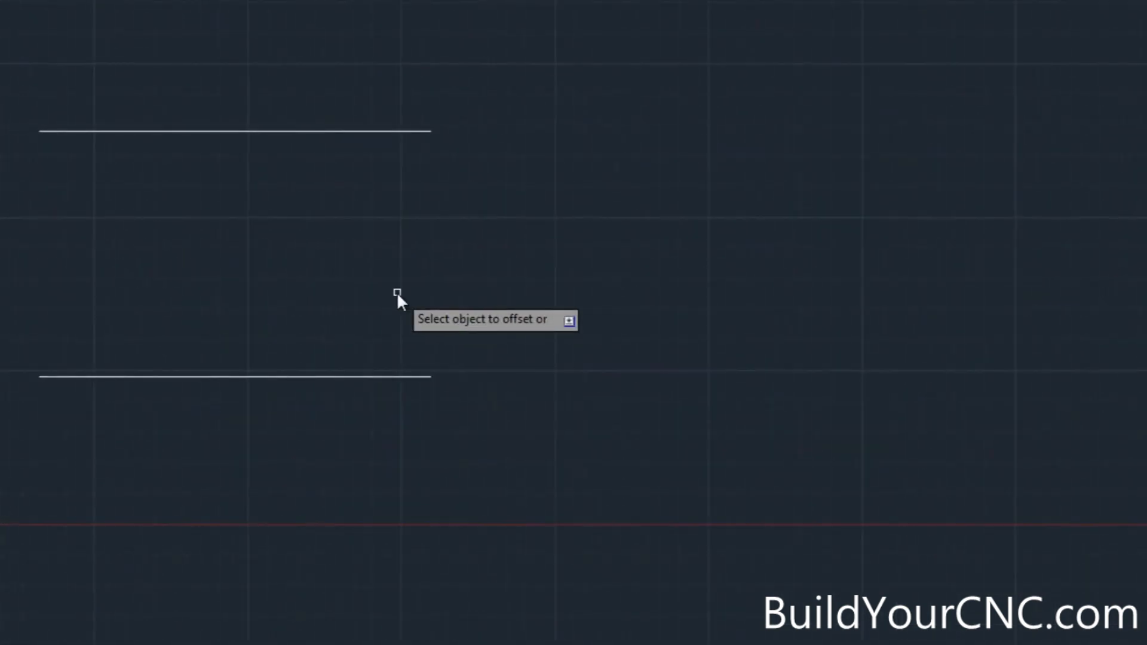
key("Escape")
Stretch the right-hand ends of both parallel lines further to the right.
type("s")
key("Return")
left_click(474, 410)
left_click(345, 5)
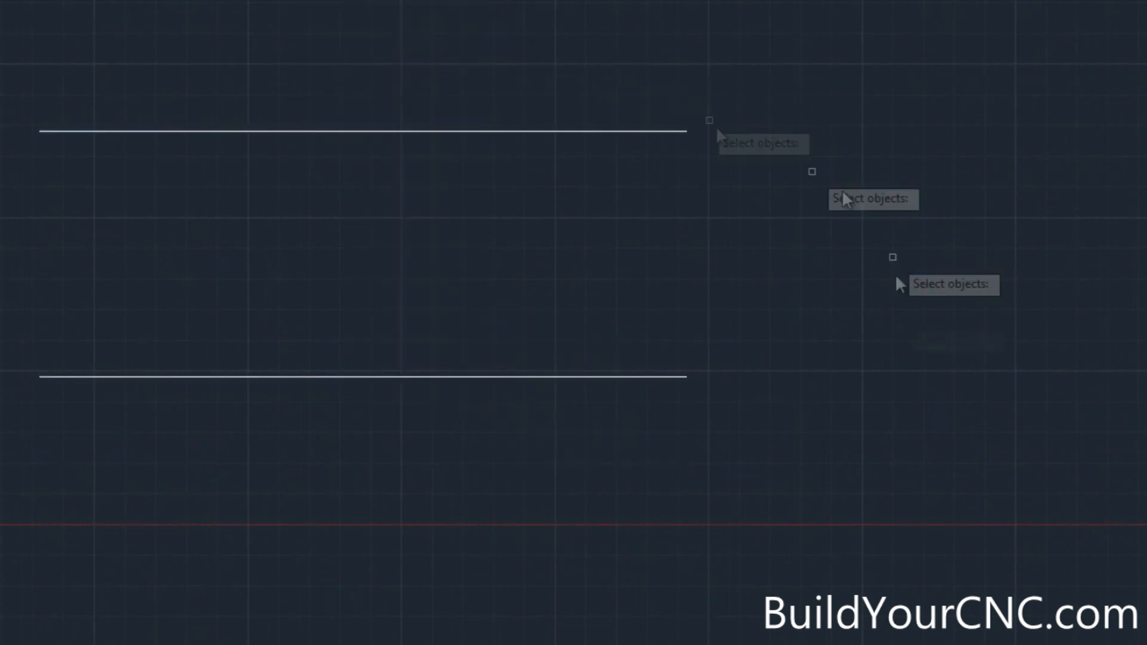
Mirror both horizontal lines about a 45° axis through the upper line's right end, keeping the originals.
left_click(780, 417)
left_click(584, 56)
type("mi")
key("Return")
left_click(686, 131)
left_click(335, 481)
key("Return")
Draw a diagonal line from the inner corner to the outer corner of the two crossing boards.
type("l")
key("Return")
left_click(440, 376)
left_click(686, 131)
key("Escape")
Trim the lines overlapping past the inner corner.
type("tr")
key("Return")
left_click(442, 361)
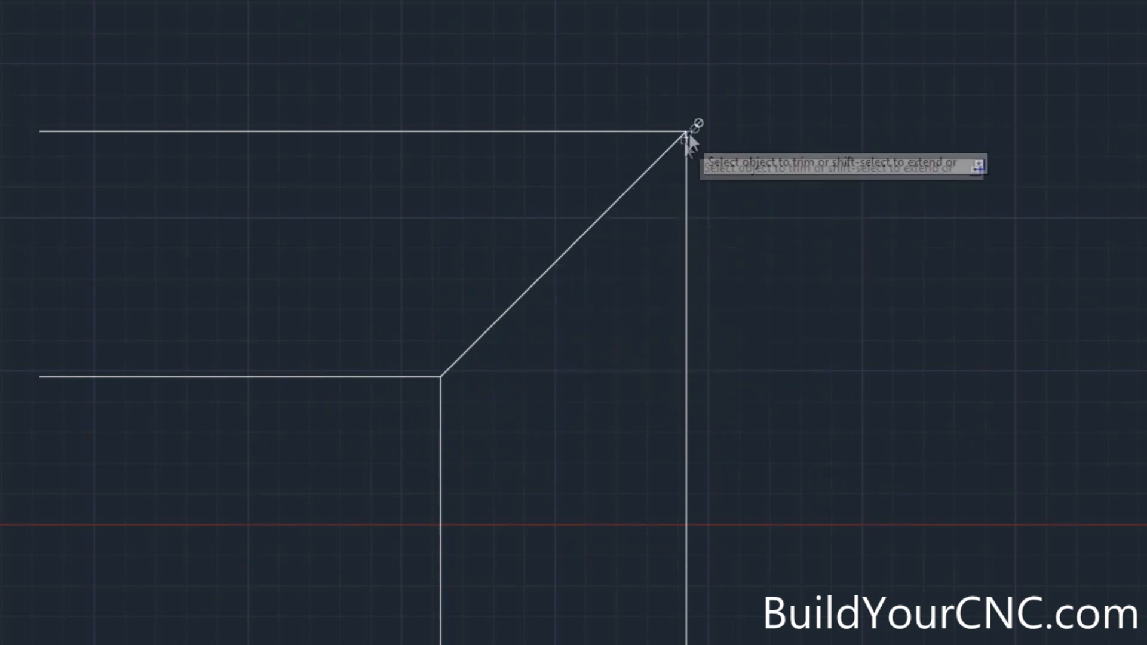
key("Escape")
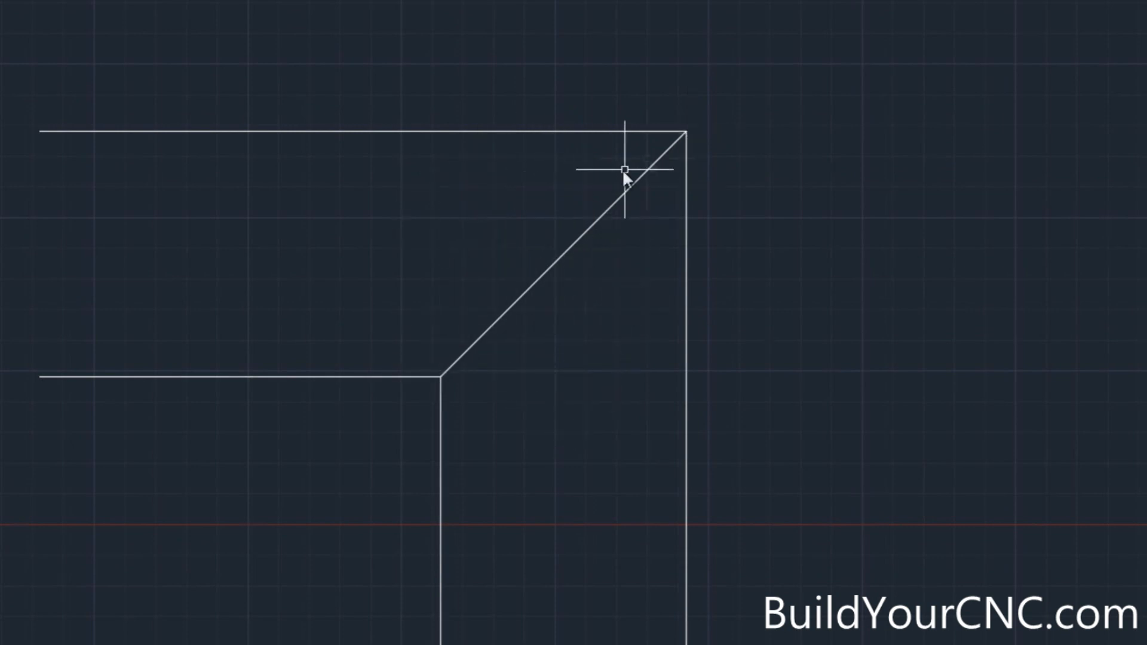
Draw a three-segment zigzag line from the inner corner to the outer corner, crossing the diagonal.
mouse_move(678, 142)
key("l")
key("Return")
left_click(441, 377)
left_click(485, 265)
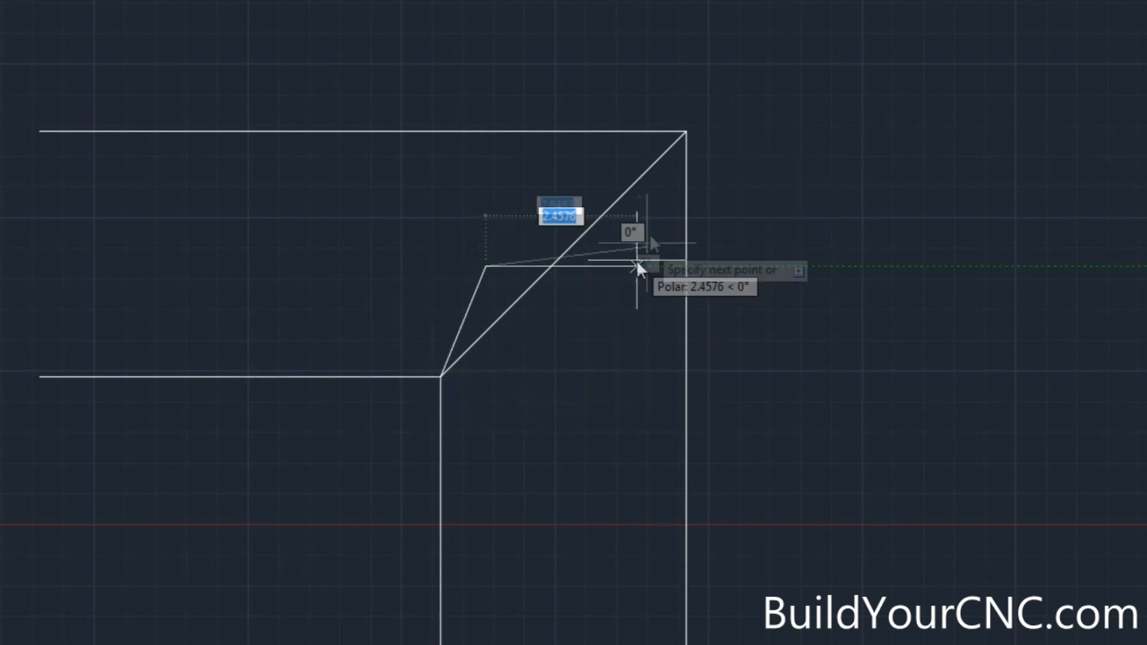
left_click(650, 237)
left_click(686, 131)
key("Return")
Delete the diagonal line and the three zigzag segments.
left_click(635, 184)
key("Delete")
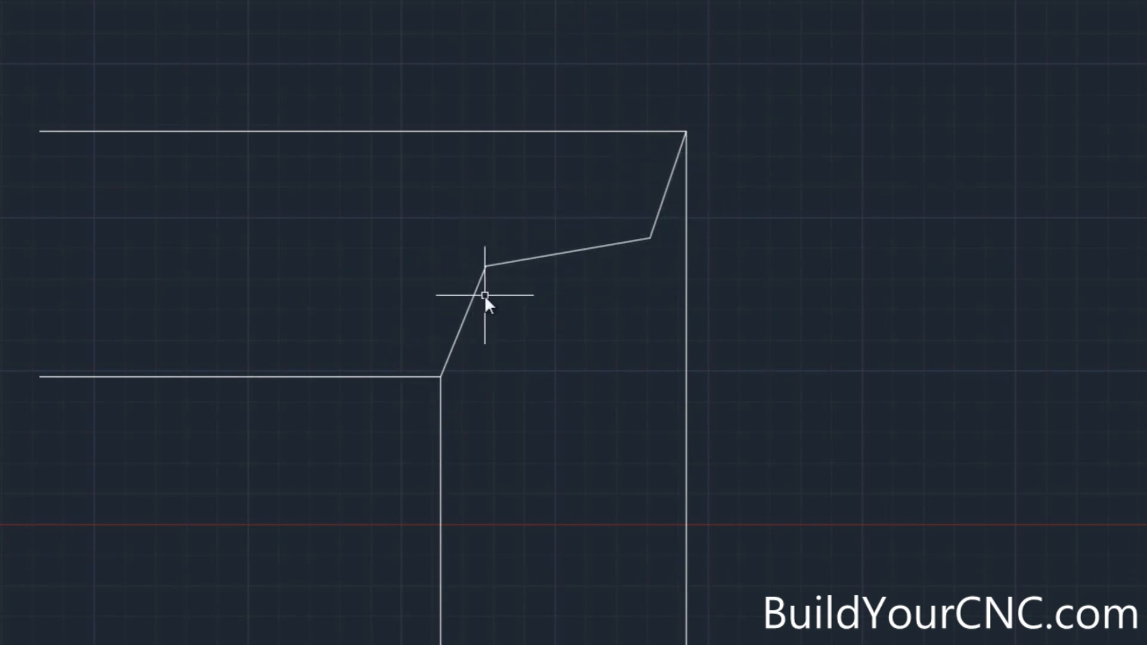
left_click(640, 241)
key("Delete")
left_click(660, 202)
key("Delete")
left_click(469, 311)
key("Delete")
Redraw the straight diagonal between the inner and outer corners.
type("l")
key("Return")
left_click(441, 377)
left_click(681, 136)
key("Escape")
Draw connected lines from the inner corner partway along the diagonal, zigzagging out to one side and across to the other.
type("l")
key("Return")
left_click(441, 377)
left_click(518, 299)
left_click(414, 260)
left_click(503, 186)
left_click(633, 372)
left_click(671, 243)
Continue the zigzag back onto the diagonal and to the outer corner, and delete the straight diagonal.
scroll(598, 215, "up", 5)
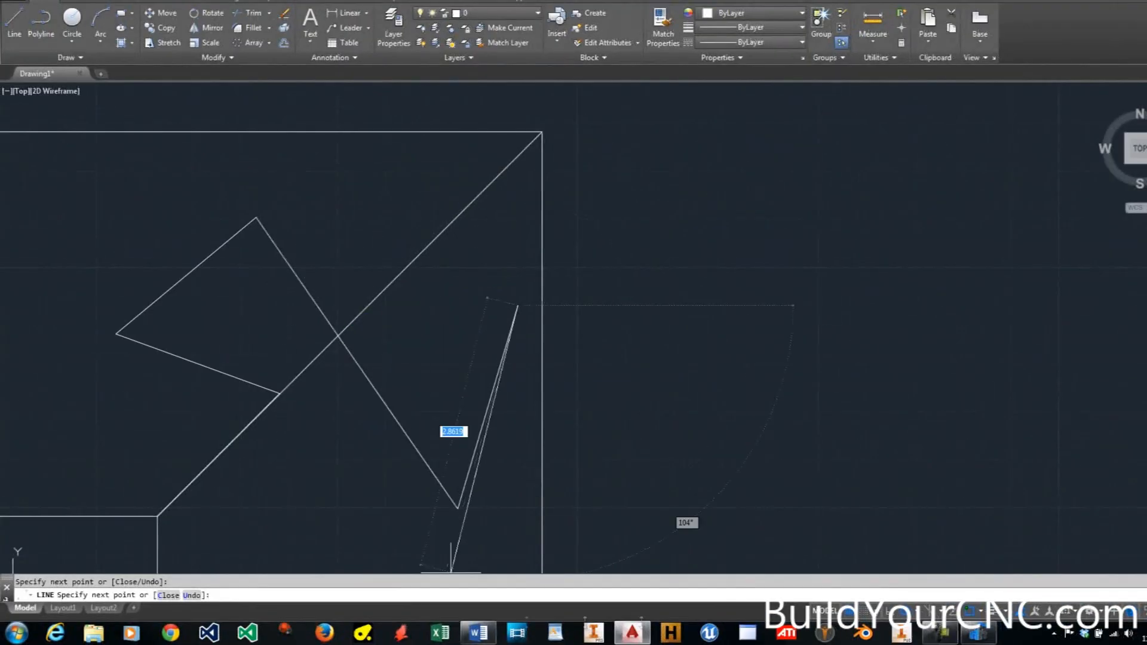
left_click(980, 611)
left_click(419, 256)
left_click(543, 132)
key("Escape")
left_click(383, 292)
key("Delete")
Set the fillet radius to .25 and fillet the zigzag corner nearest the inner corner.
scroll(437, 197, "down", 4)
scroll(402, 247, "up", 2)
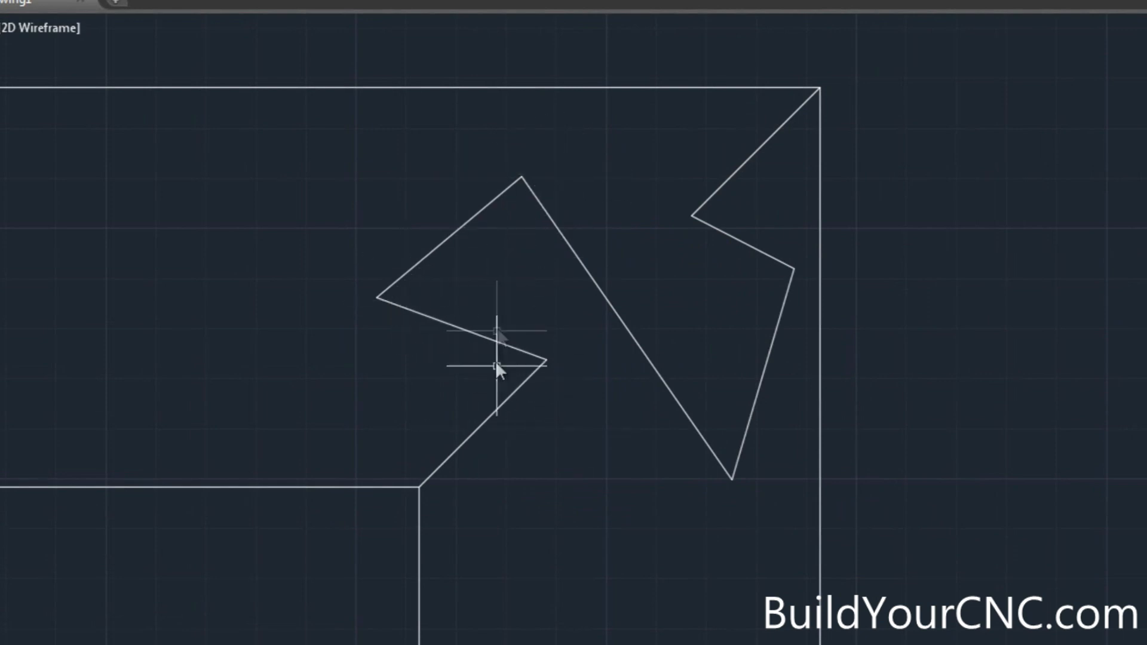
key("Return")
type("r")
key("Return")
type(".25")
key("Return")
left_click(529, 378)
left_click(519, 350)
Fillet the remaining sharp corners of the zigzag with the same radius.
key("Return")
left_click(389, 303)
left_click(399, 279)
key("Return")
left_click(507, 189)
left_click(531, 189)
key("Return")
left_click(701, 433)
left_click(744, 440)
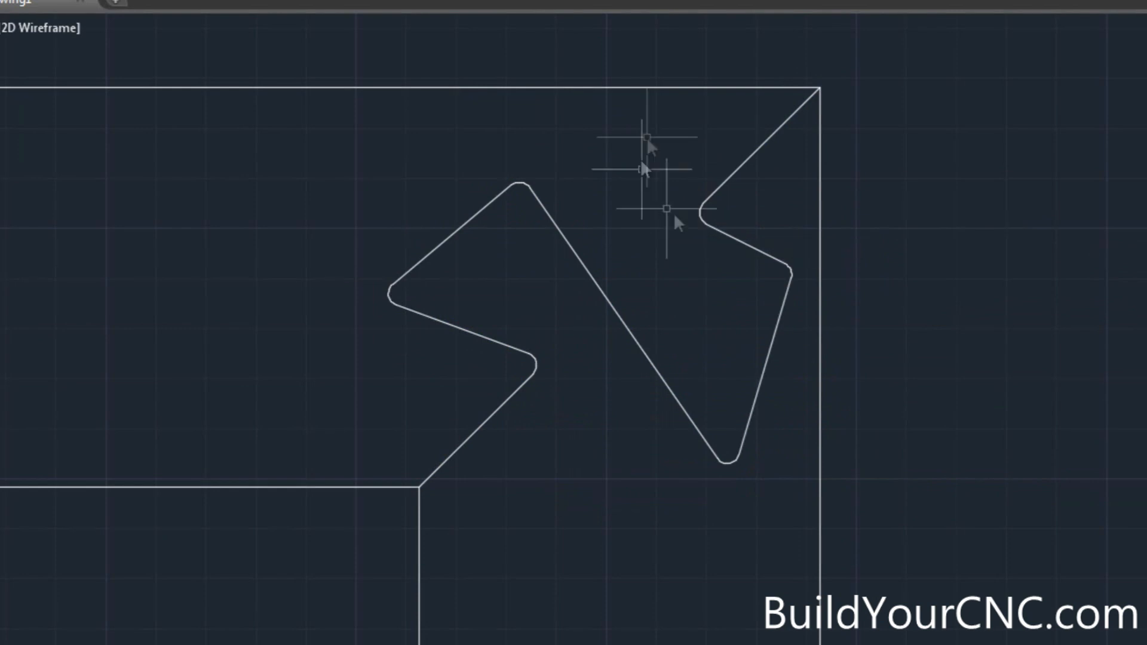
Draw a horizontal line from the inner corner past the outer vertical line, and a vertical one past the top line.
scroll(687, 221, "down", 2)
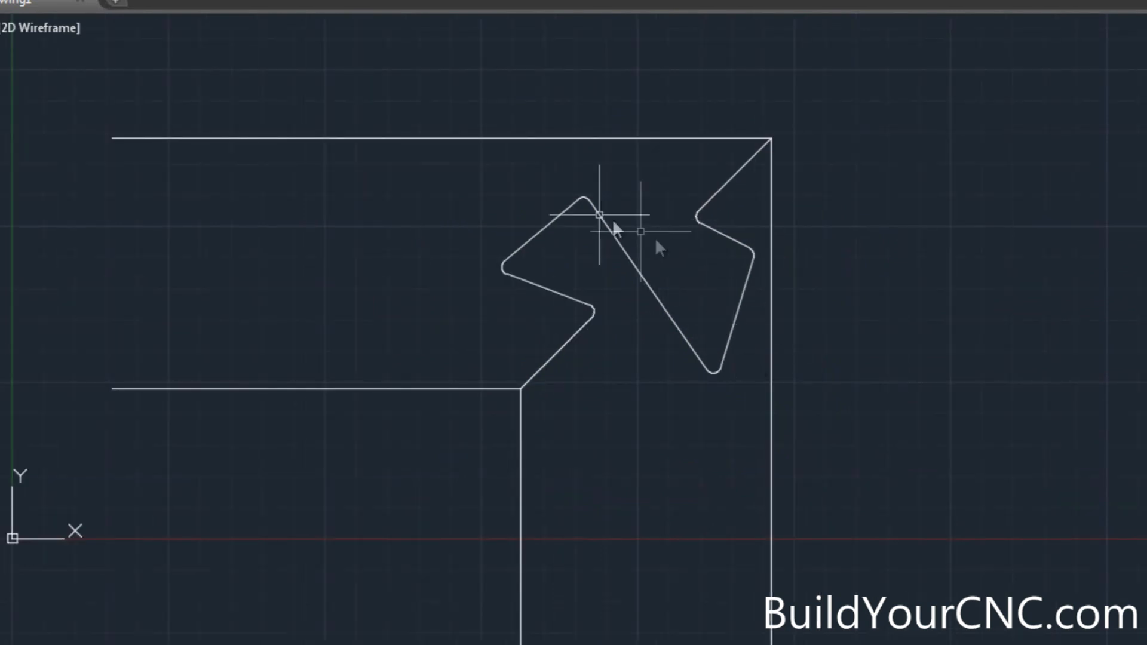
key("l")
key("Return")
left_click(520, 388)
left_click(786, 388)
key("Return")
key("Return")
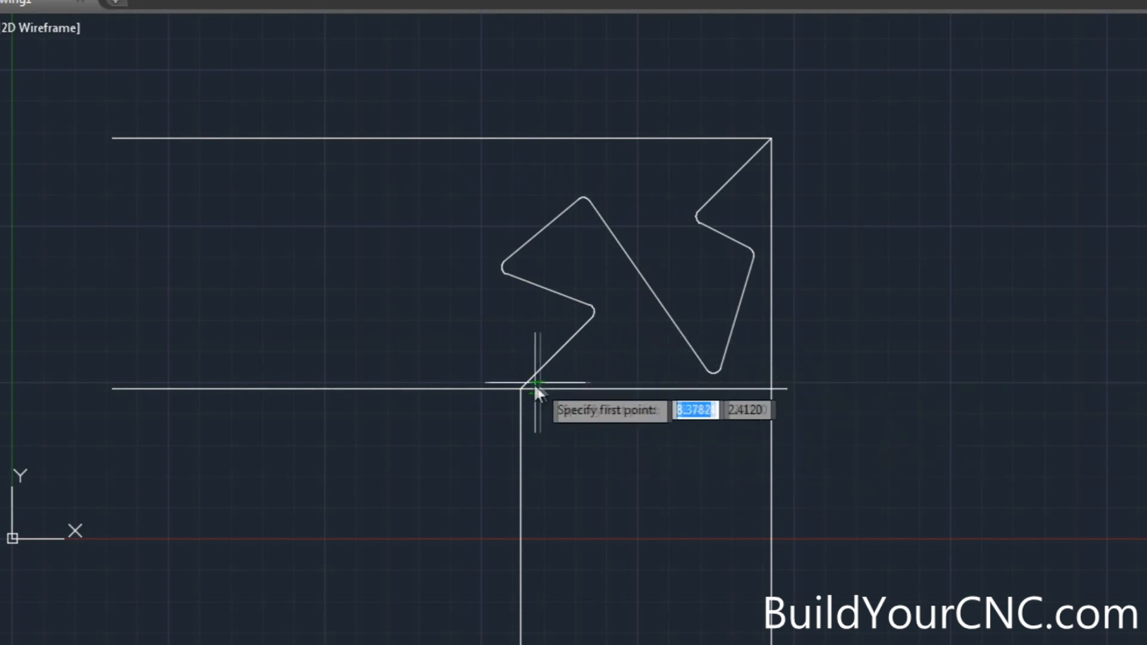
left_click(520, 388)
left_click(522, 117)
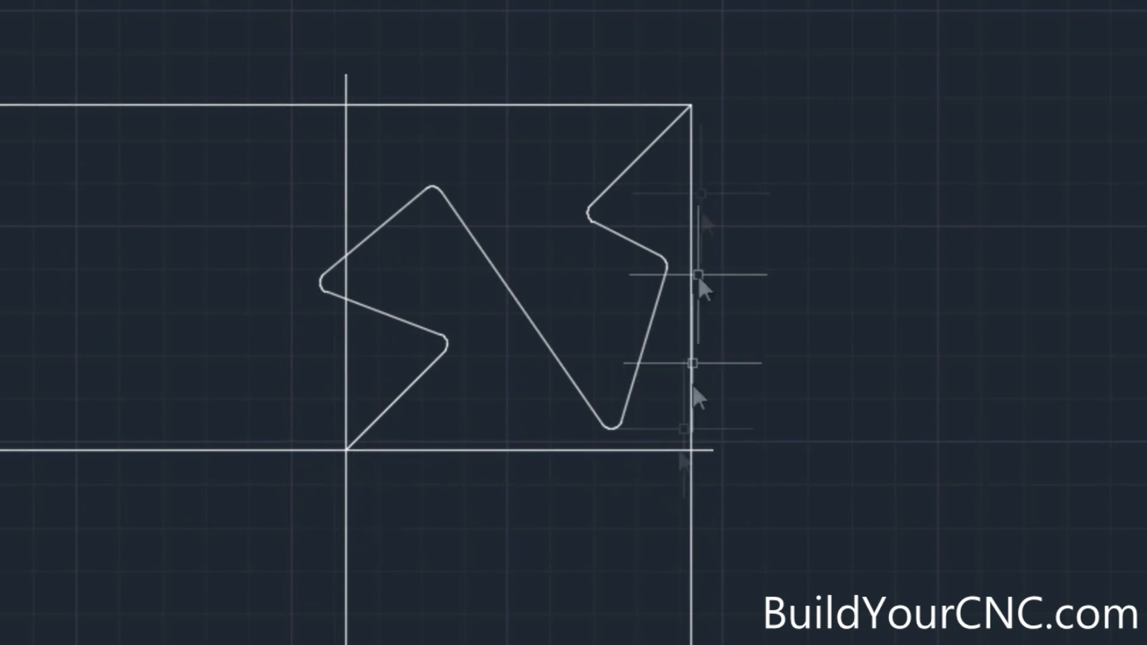
Delete the two extension lines and all segments and fillets of the zigzag joint.
left_click(345, 127)
left_click(467, 451)
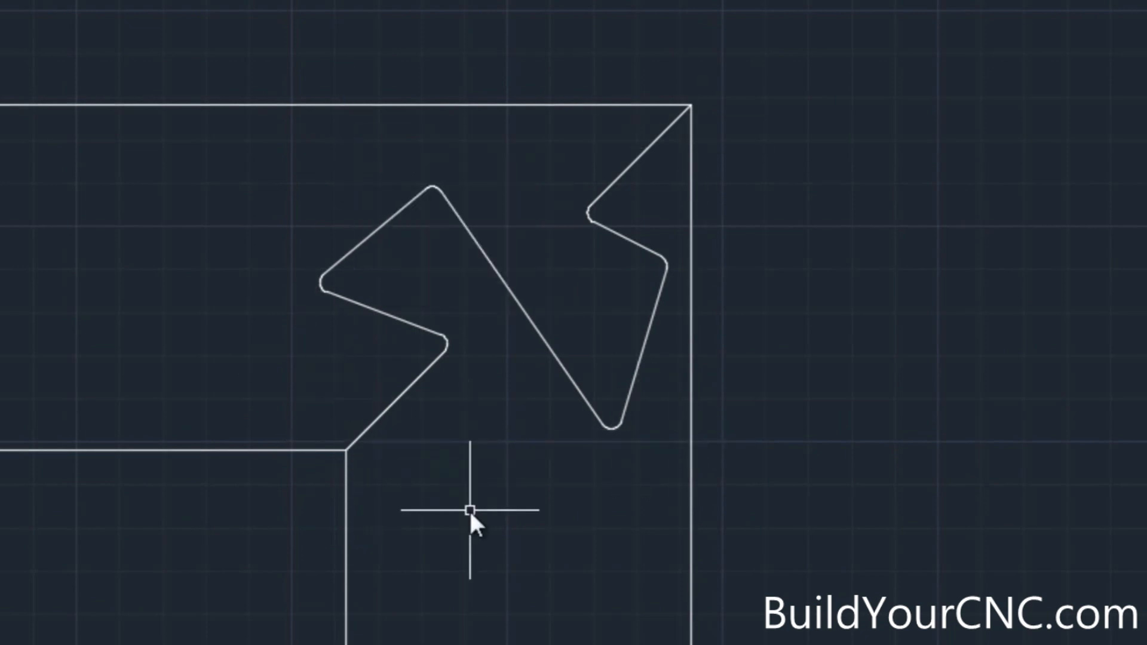
left_click(631, 472)
left_click(569, 196)
key("Delete")
left_click(594, 383)
left_click(300, 162)
key("Delete")
left_click(662, 259)
key("Delete")
Draw a straight diagonal joint line from the inner corner to the outer corner.
type("l")
key("Return")
left_click(348, 452)
left_click(689, 109)
key("Return")
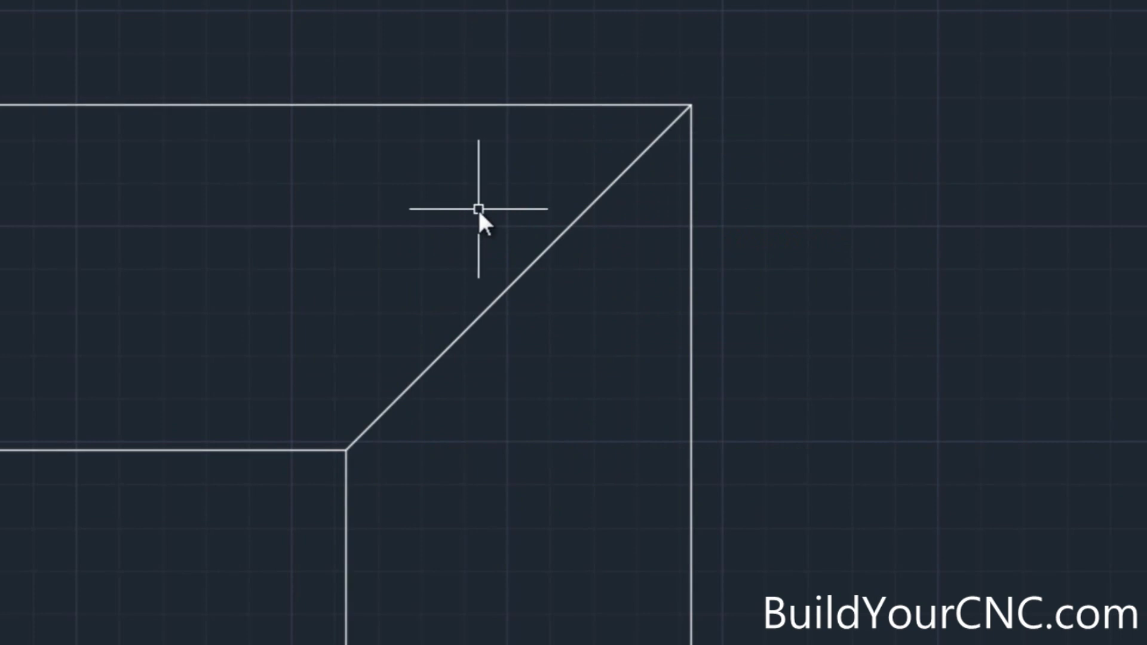
Draw a horizontal line from the inner corner to the outer vertical line and a vertical line up to the top line.
type("l")
key("Return")
left_click(349, 451)
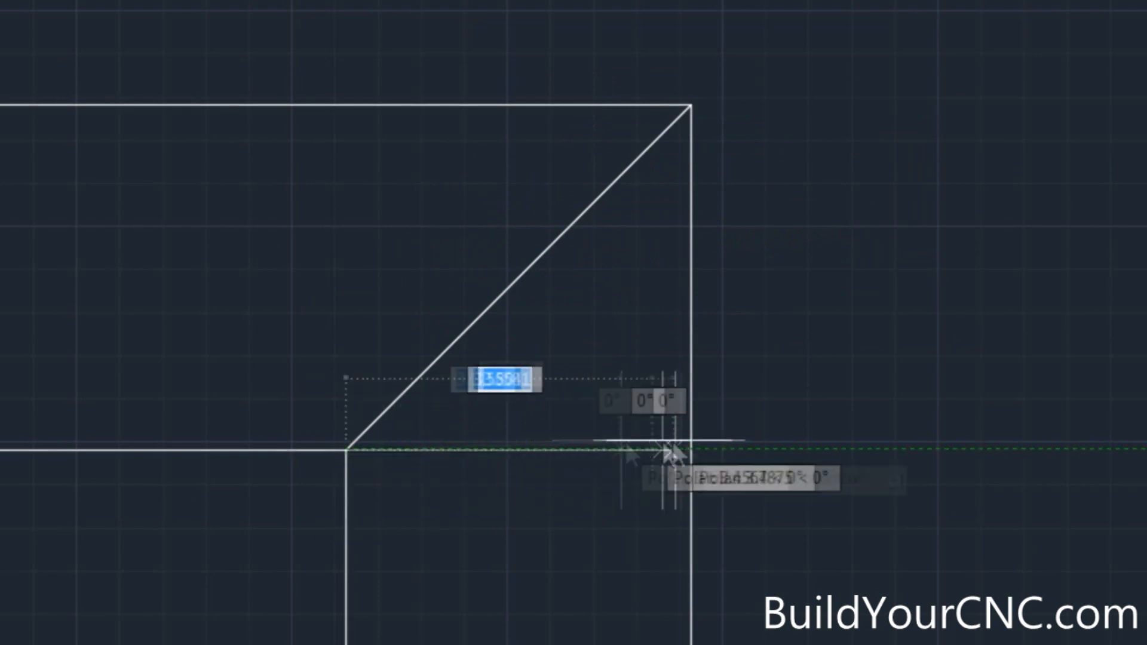
left_click(691, 450)
key("Escape")
type("l")
key("Return")
left_click(346, 450)
left_click(346, 105)
key("Escape")
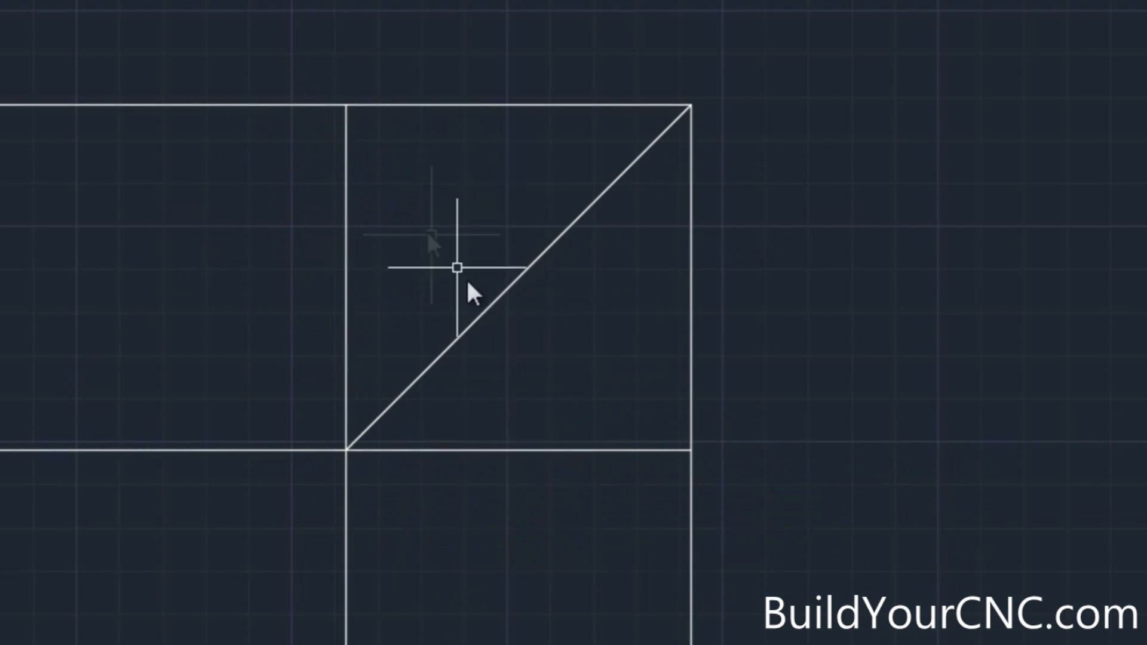
Draw a short slanted line from the diagonal's midpoint toward the square's left side.
type("l")
key("Return")
left_click(518, 278)
left_click(371, 225)
key("Escape")
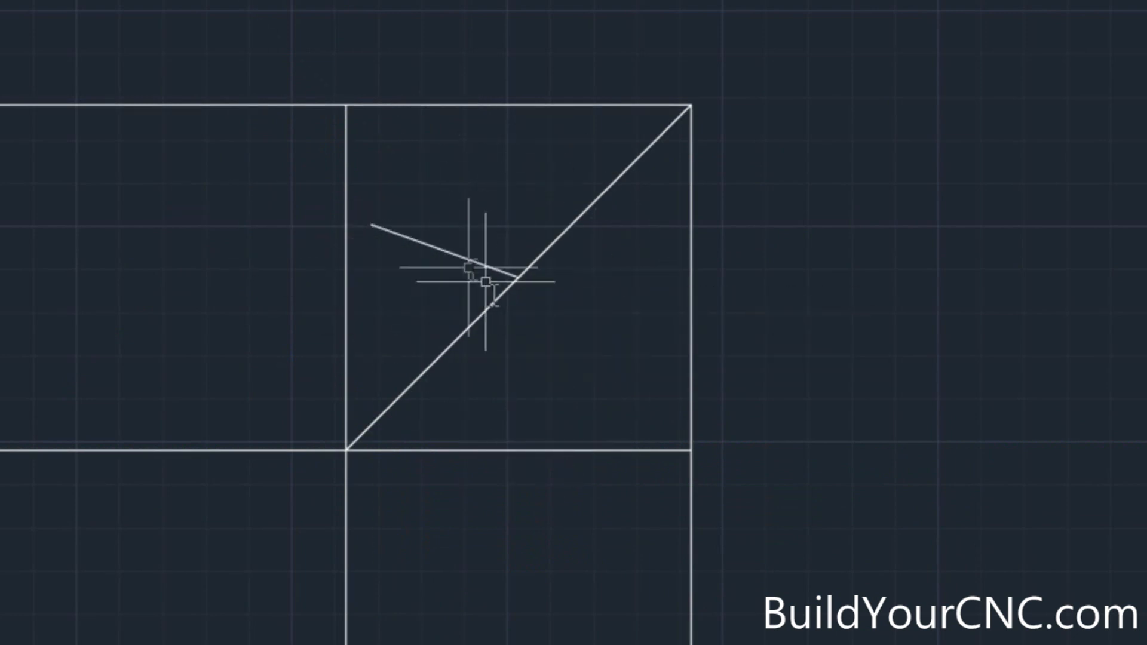
Mirror the short slanted line across the diagonal, keeping the original.
left_click(446, 252)
type("mi")
key("Return")
left_click(518, 277)
left_click(463, 323)
key("Return")
Mirror both slanted lines about an axis perpendicular to the diagonal through its midpoint, keeping the originals.
left_click(530, 309)
left_click_drag(471, 286, 404, 202)
type("mi")
left_click(519, 277)
left_click(465, 224)
key("Return")
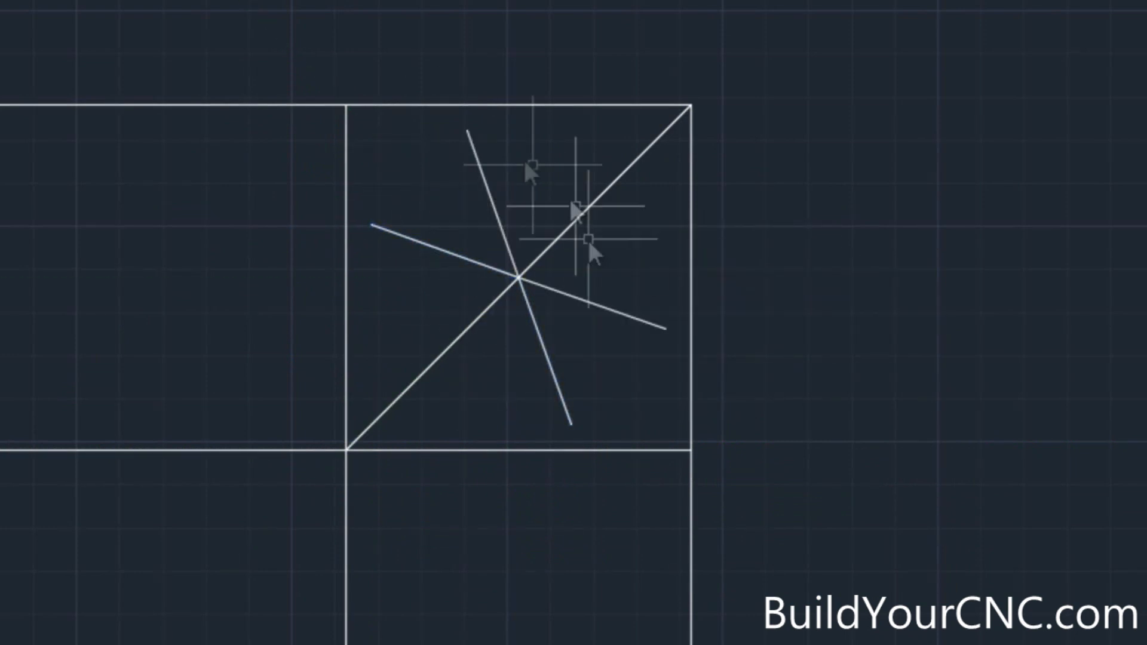
type("c")
key("Return")
key("Escape")
Delete the four slanted lines radiating from the diagonal's midpoint.
left_click(619, 312)
key("Delete")
left_click(601, 389)
left_click(534, 347)
key("Delete")
left_click(482, 282)
left_click(439, 230)
key("Delete")
left_click_drag(500, 202, 432, 179)
key("Delete")
Draw a circle of about 0.37 radius between the diagonal and the outer vertical line.
type("c")
key("Return")
left_click(632, 290)
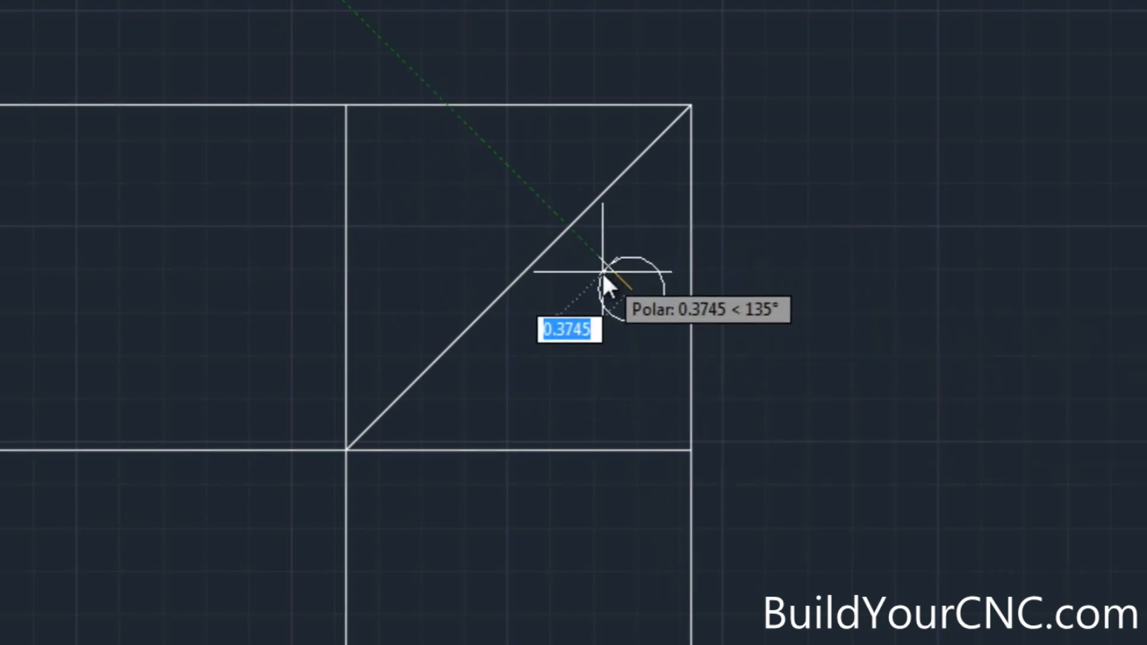
left_click(604, 273)
left_click(630, 321)
key("Escape")
type("m")
key("Return")
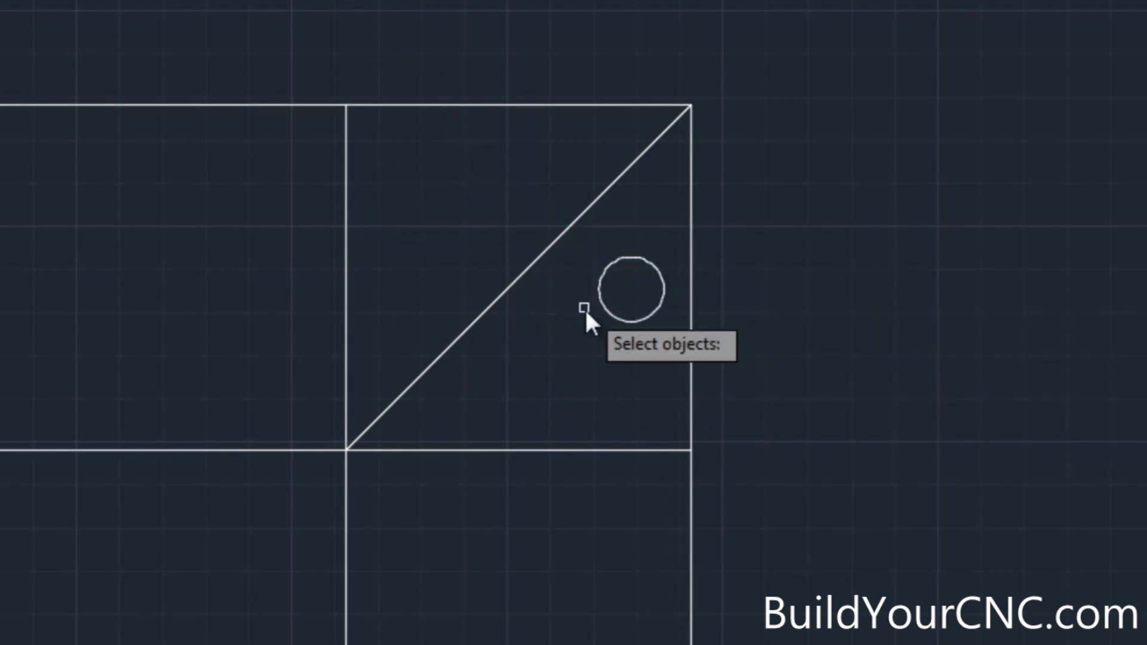
key("Escape")
Mirror the circle about an axis perpendicular to the diagonal through its midpoint, keeping the original.
left_click(606, 305)
type("mi")
key("Return")
left_click(517, 278)
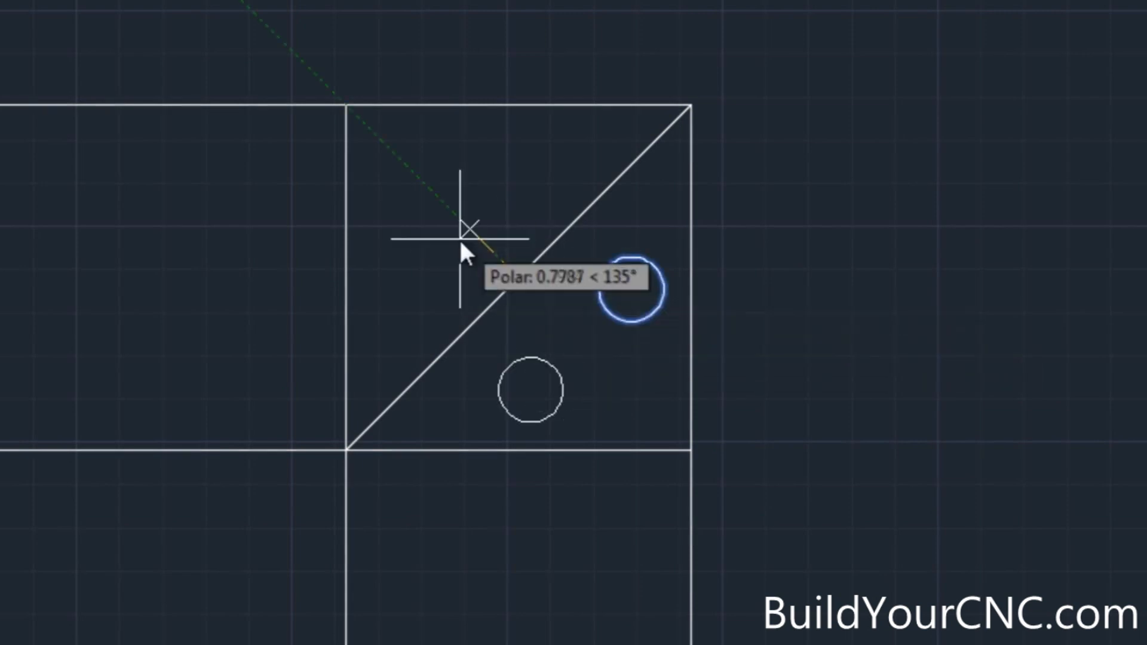
left_click(462, 240)
key("Return")
Mirror both circles across the diagonal, keeping the originals.
left_click(615, 316)
left_click(594, 399)
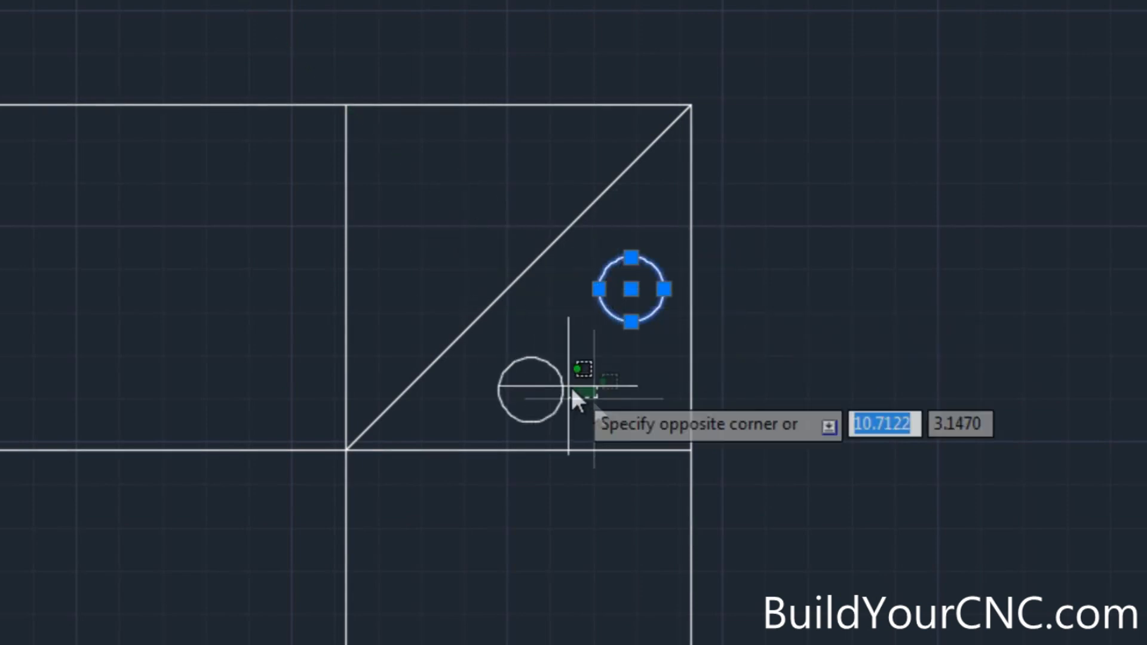
left_click(530, 379)
type("mi")
key("Return")
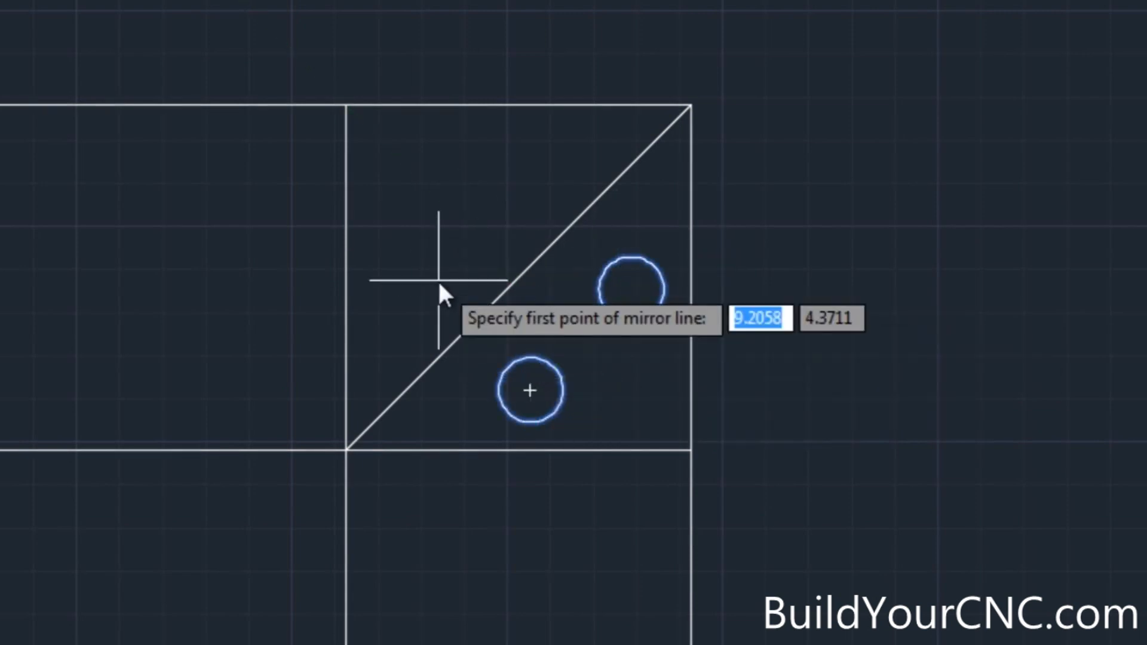
left_click(511, 289)
left_click(646, 139)
key("Return")
Draw two lines joining the side quadrants of the uppermost and lowermost circles.
type("l")
key("Return")
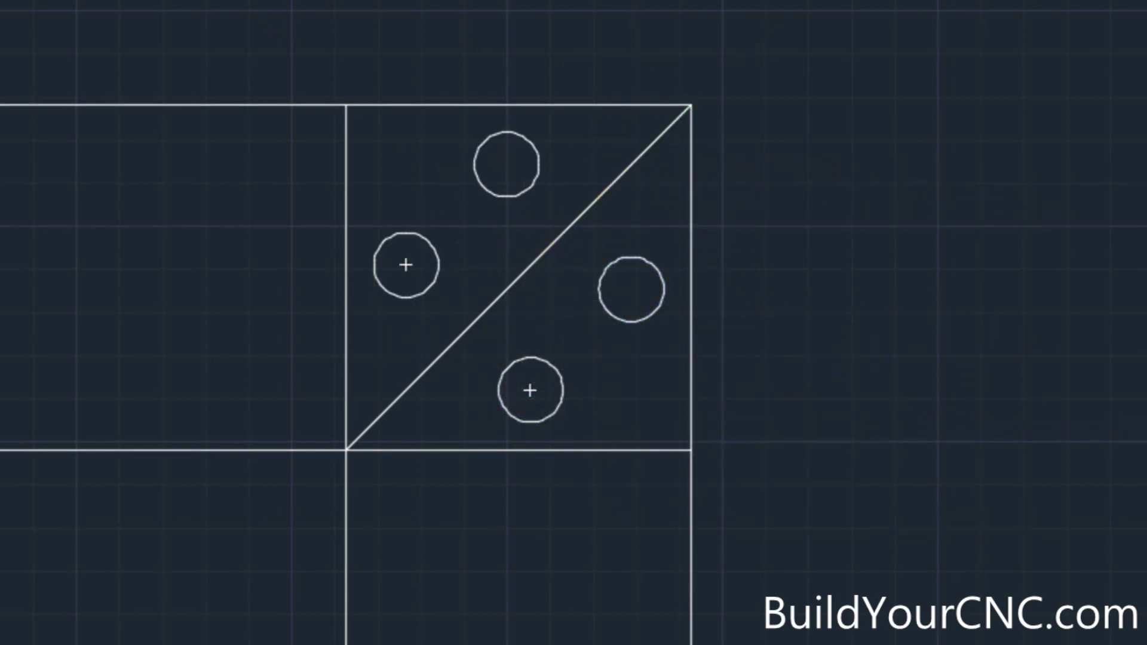
left_click(563, 388)
left_click(539, 162)
key("Return")
key("Return")
left_click(474, 168)
left_click(499, 393)
key("Return")
Draw two lines joining the upper and lower quadrants of the leftmost and rightmost circles.
key("Return")
left_click(629, 322)
left_click(402, 298)
key("Return")
key("Return")
left_click(410, 233)
left_click(636, 257)
key("Return")
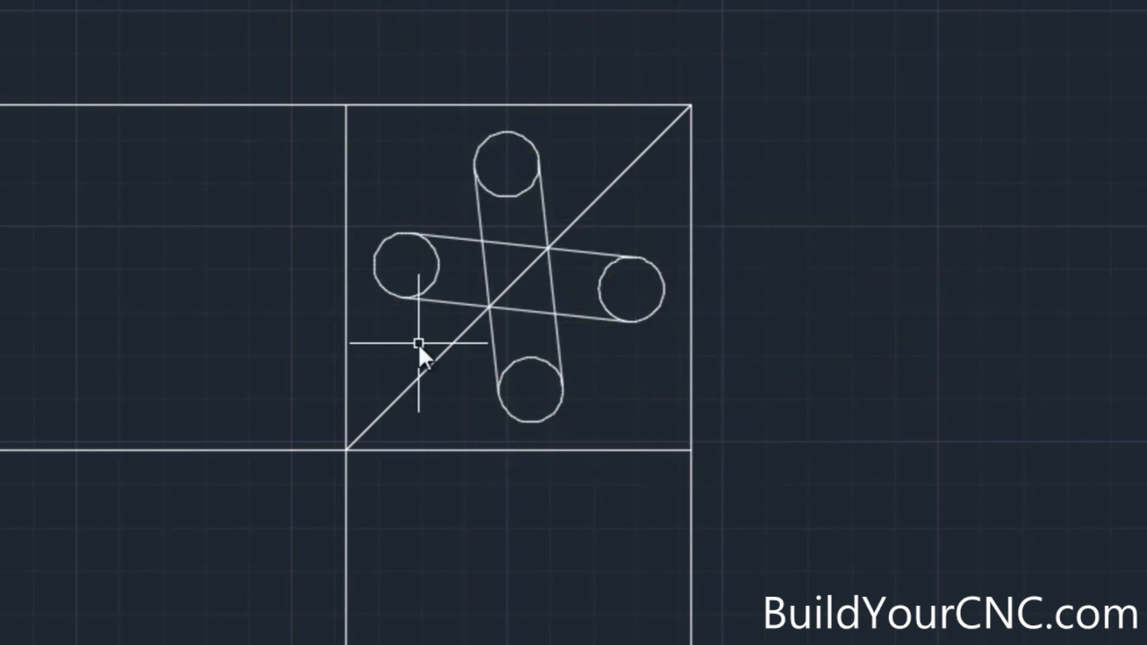
Trim the inner arcs, the crossing line pieces and the diagonal's middle to leave an open four-armed outline with rounded ends.
scroll(547, 314, "up", 2)
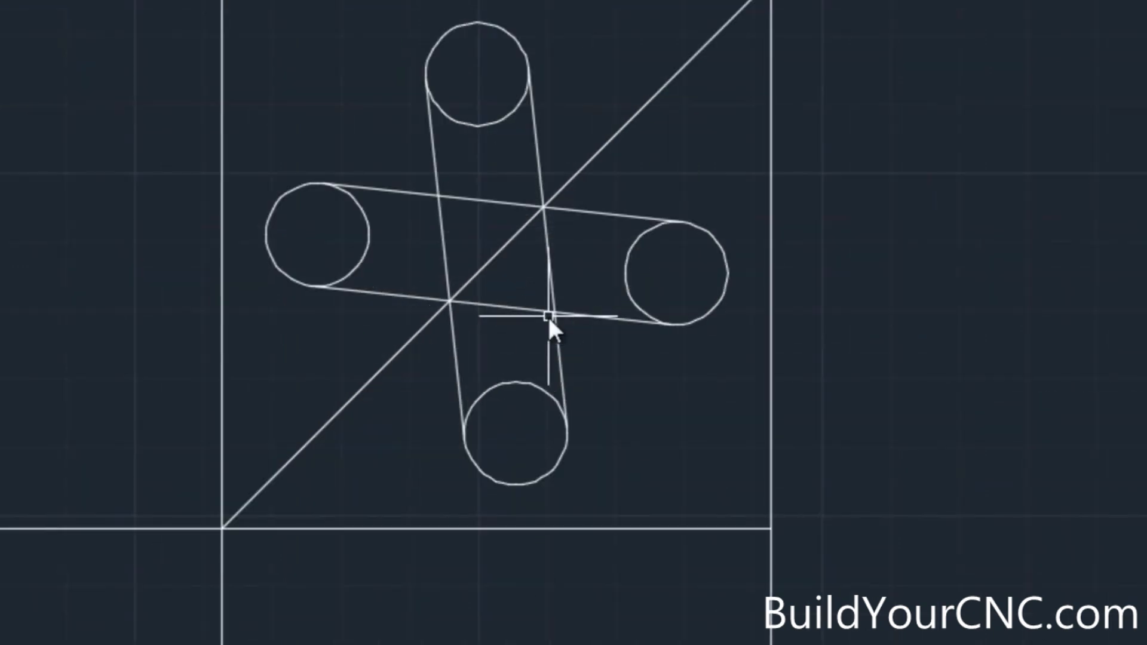
type("tr")
key("Return")
key("Return")
left_click(626, 276)
left_click(542, 389)
left_click(524, 310)
left_click(549, 267)
left_click(500, 203)
left_click(461, 265)
left_click(479, 270)
left_click(368, 244)
left_click(478, 127)
key("Return")
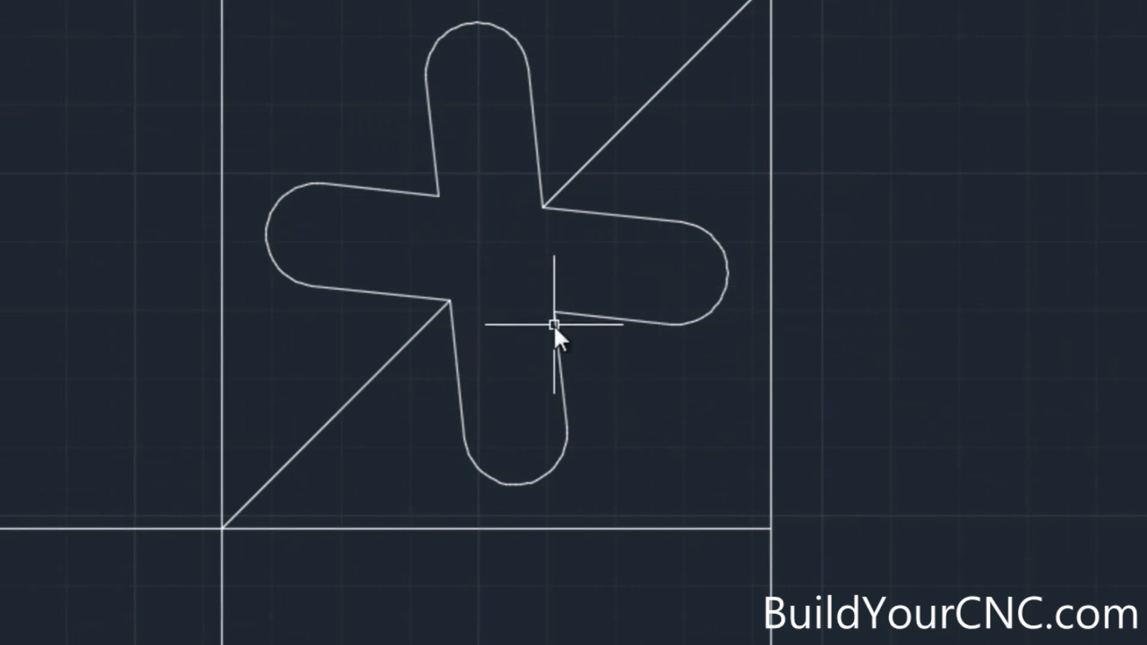
Fillet the two inner corners of the four-armed outline that do not touch the diagonal with radius .125.
type("f")
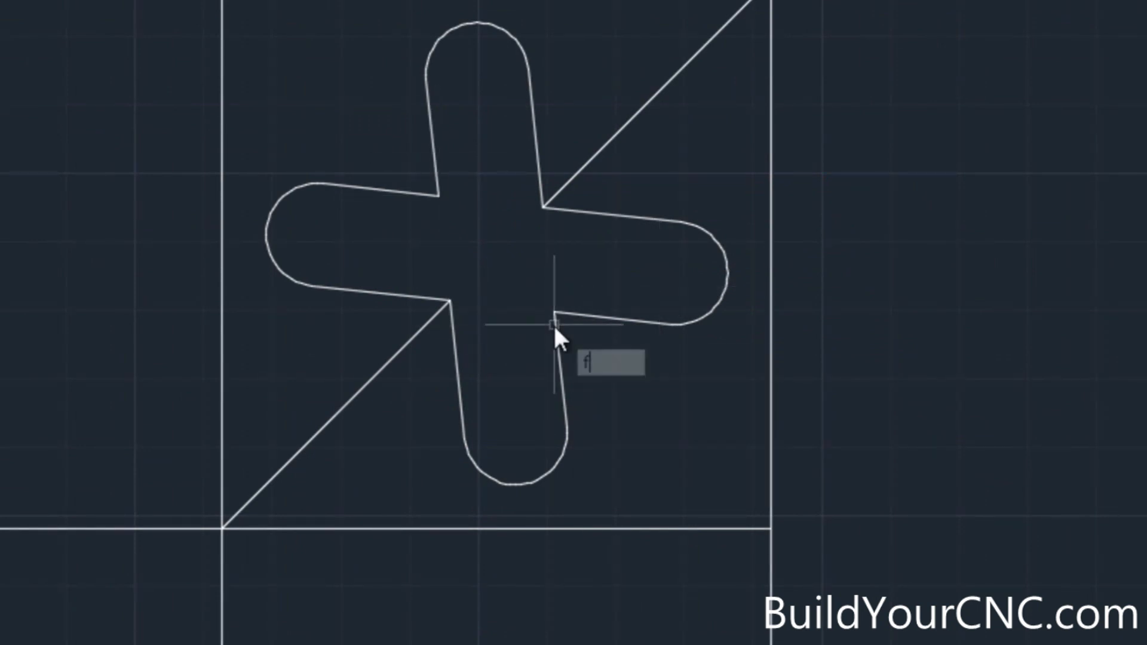
key("Return")
type("r")
key("Return")
type(".125")
key("Return")
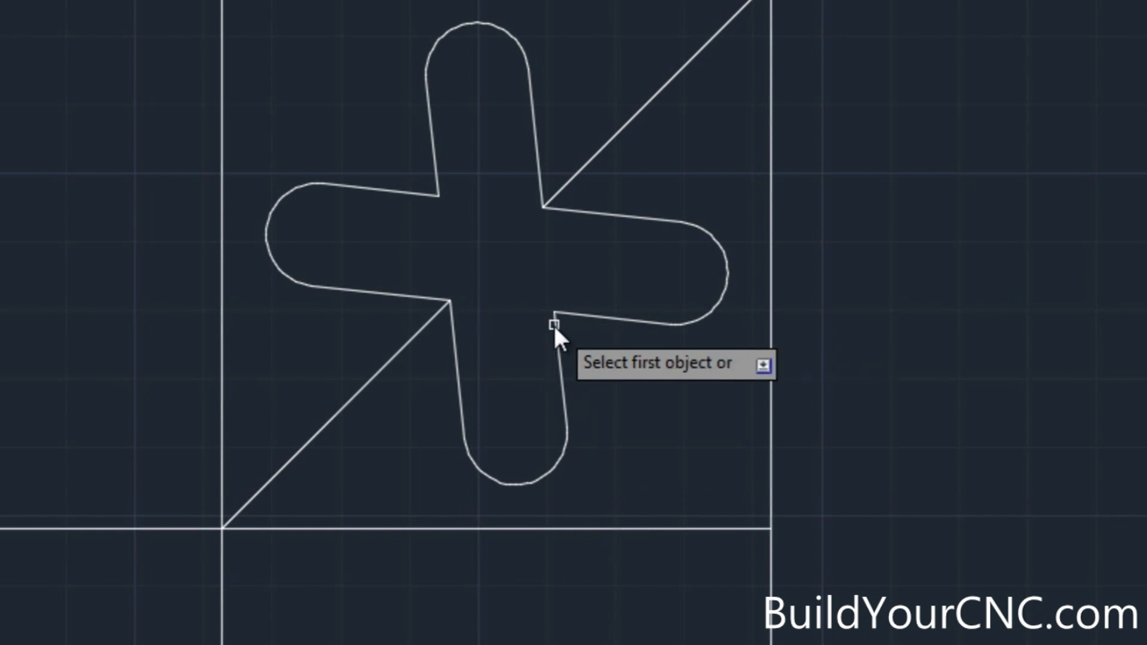
left_click(554, 325)
left_click(586, 315)
key("Return")
left_click(434, 159)
left_click(414, 190)
Try to fillet the lower diagonal piece and the bottom arm's inner side with radius .5.
key("Return")
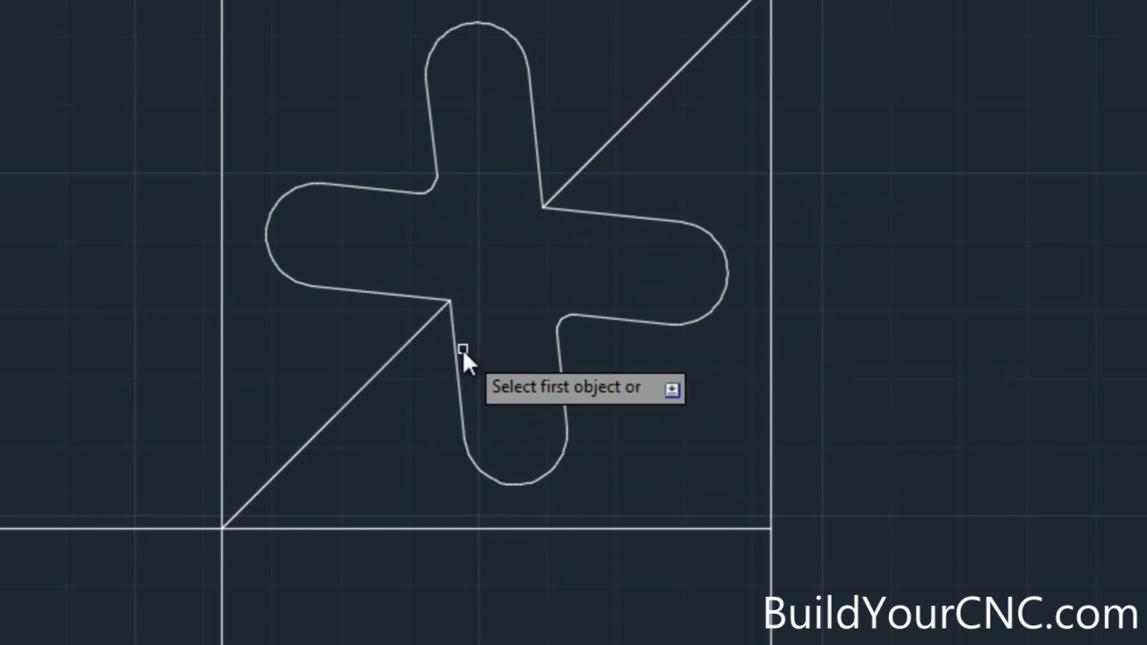
type("r")
key("Return")
type(".5")
key("Return")
left_click(414, 338)
left_click(455, 356)
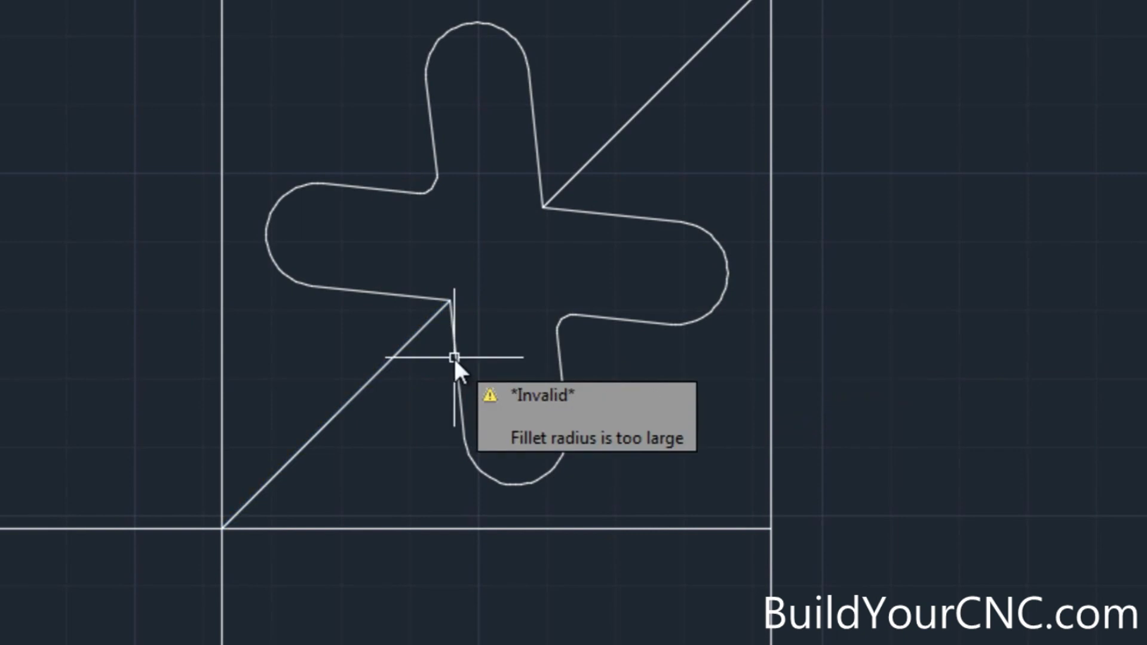
Fillet the lower diagonal piece into the bottom arm and the upper piece into the top arm with radius .2.
key("Return")
type("r")
key("Return")
type(".2")
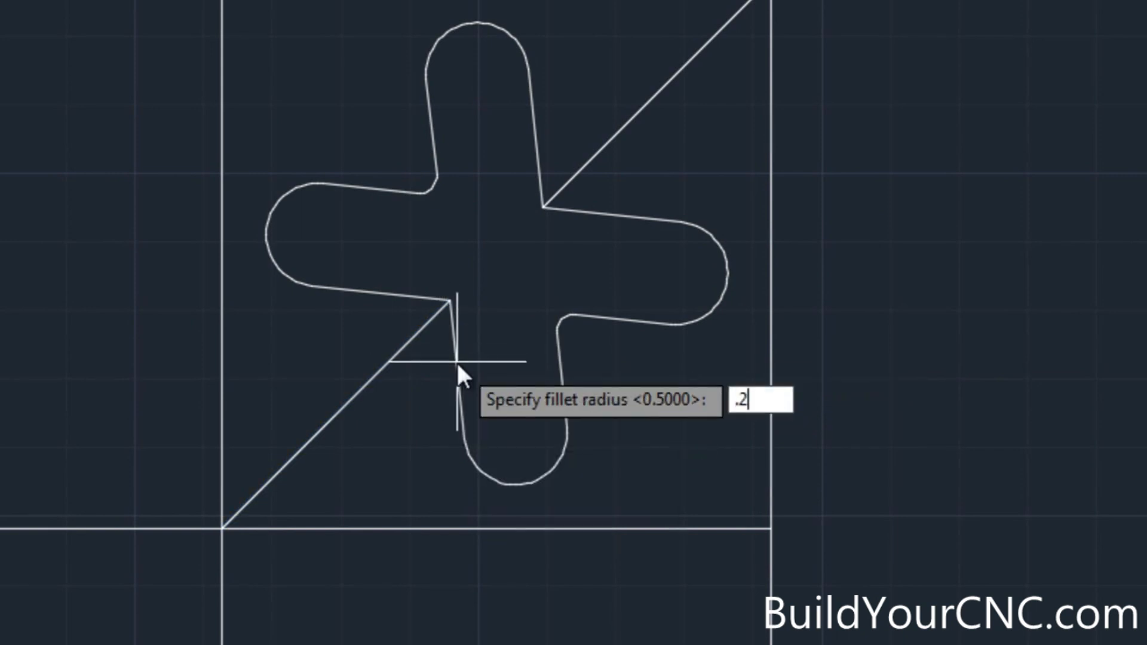
key("Return")
left_click(456, 360)
left_click(516, 152)
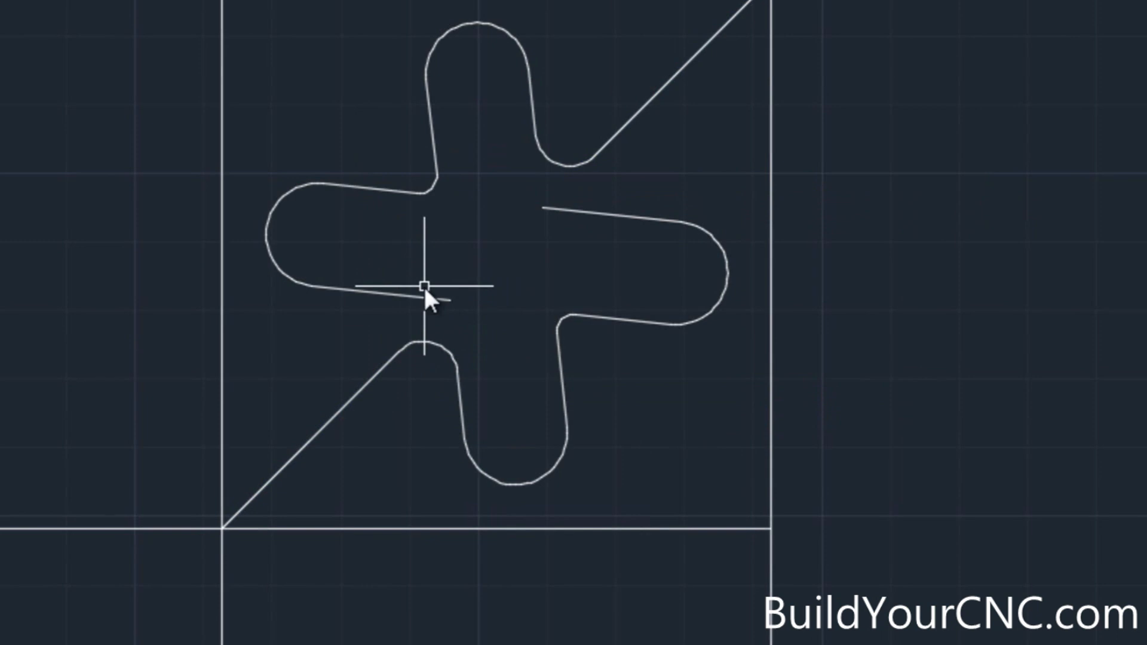
Draw a diagonal line between the loose inner ends of the left and right arms.
type("l")
key("Return")
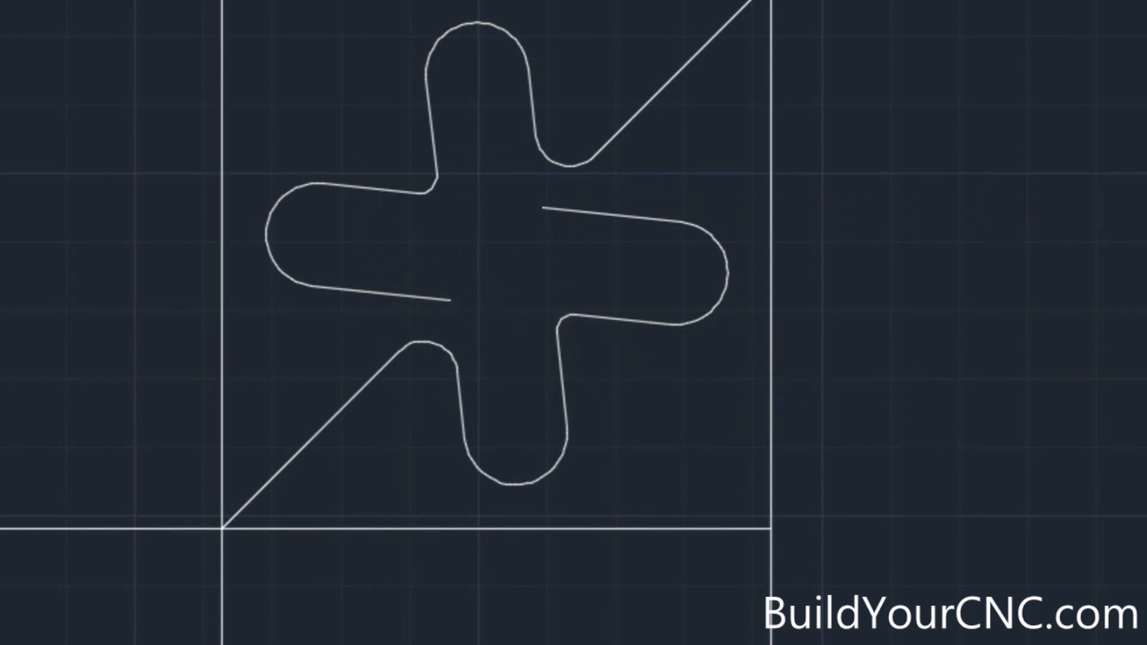
left_click(450, 300)
left_click(543, 208)
key("Return")
Fillet both ends of the central diagonal line into the left and right arms with radius .5.
key("f")
key("Return")
key("r")
key("Return")
type(".5")
key("Return")
left_click(420, 296)
left_click(480, 270)
key("Return")
left_click(604, 212)
left_click(526, 224)
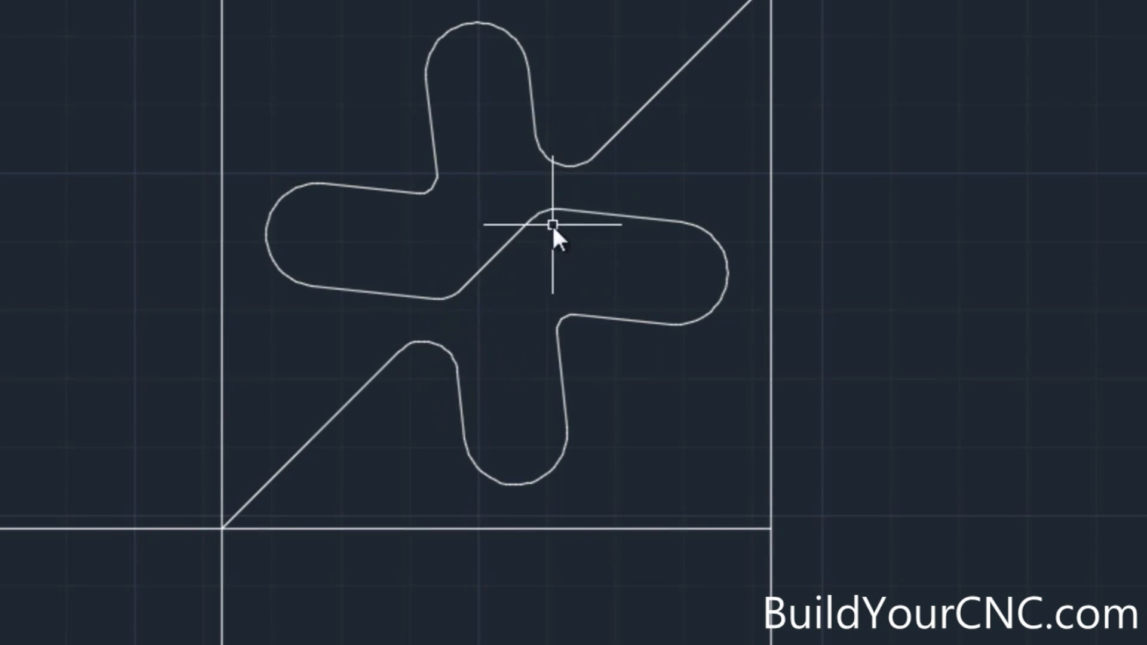
Delete the two fillet arcs at the ends of the central diagonal line.
type("f")
key("Return")
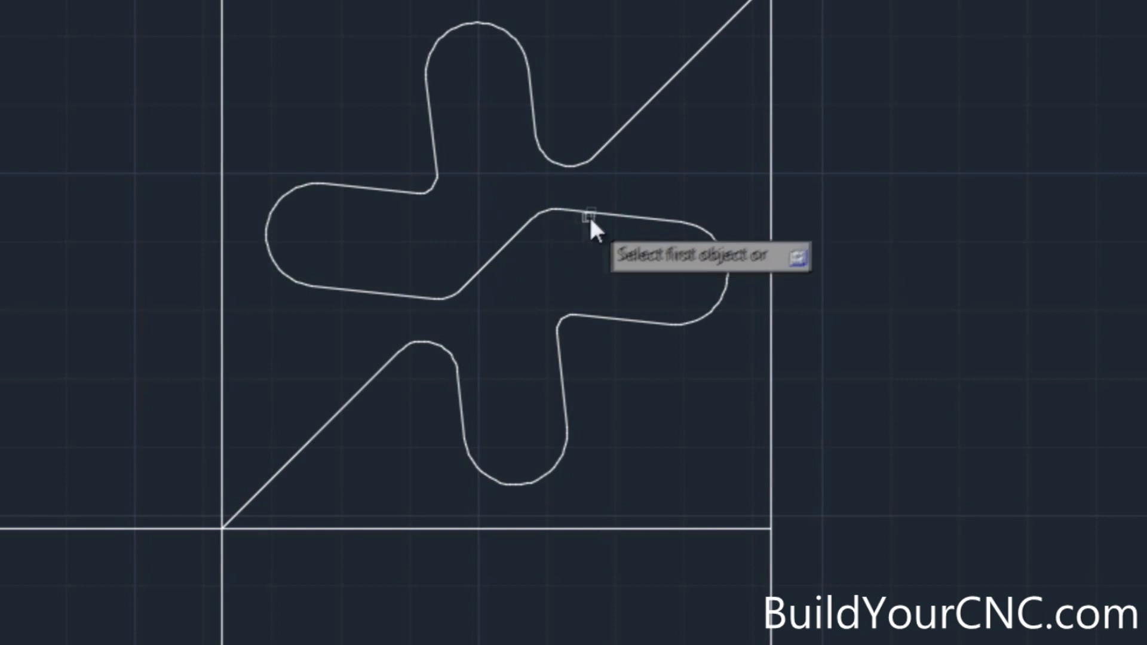
scroll(460, 304, "up", 2)
left_click(446, 291)
key("Delete")
left_click(599, 149)
key("Delete")
Try to fillet the right arm's upper edge and the central diagonal line with radius 1.
type("f")
key("Return")
type("r")
key("Return")
type("1")
key("Return")
left_click(692, 160)
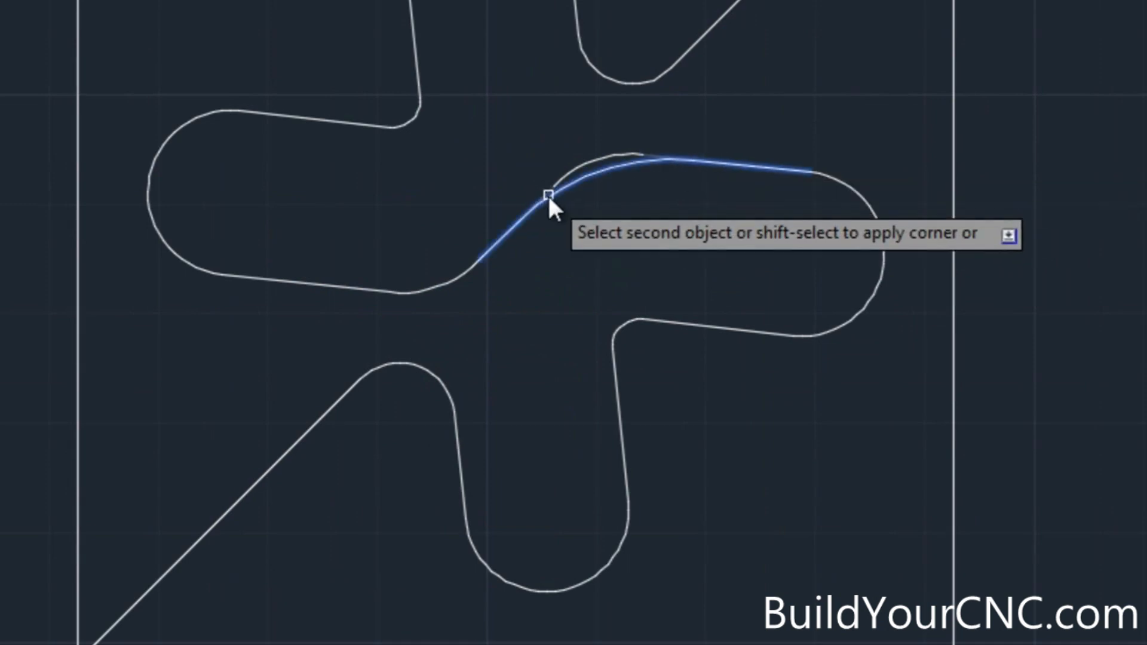
left_click(547, 194)
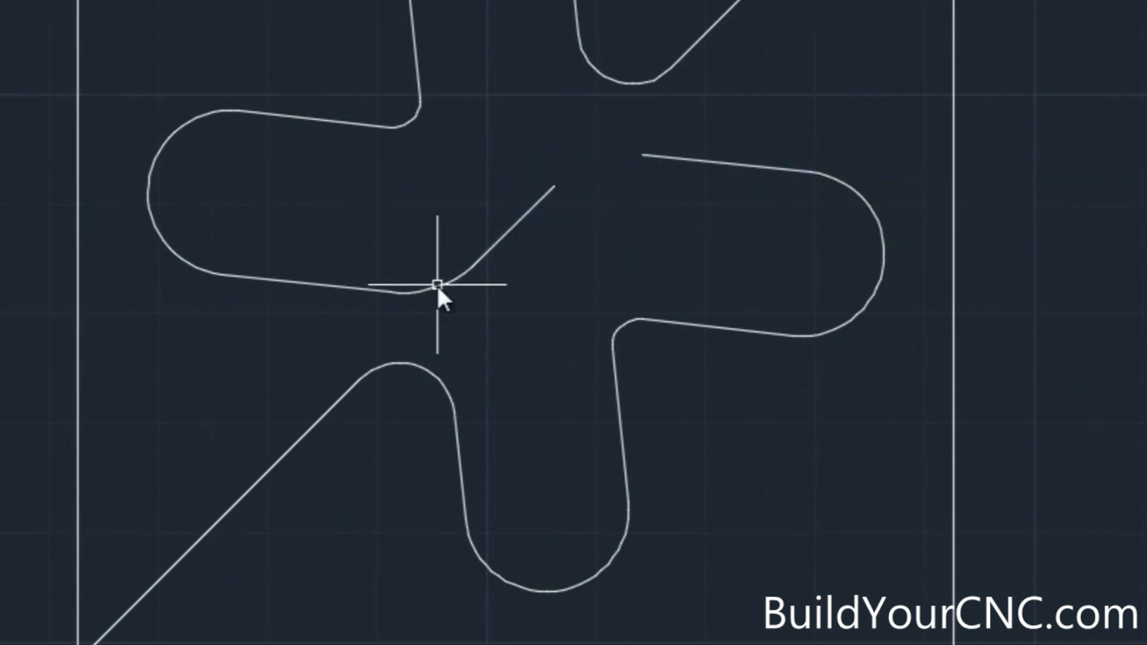
Fillet both ends of the central diagonal line into the side arms with radius .75.
type("f")
key("Return")
type("r")
key("Return")
type(".75")
key("Return")
left_click(671, 160)
left_click(546, 198)
key("Return")
left_click(487, 252)
left_click(360, 289)
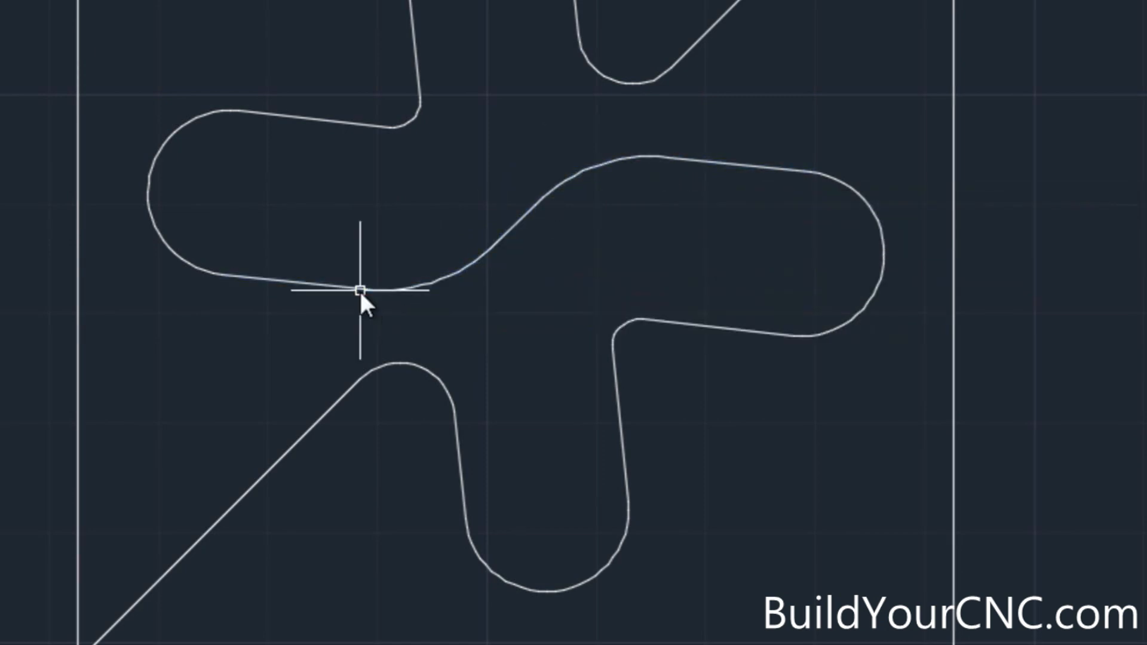
Fillet the outer diagonal pieces into the bottom and top arms with radius .4.
type("f")
key("Return")
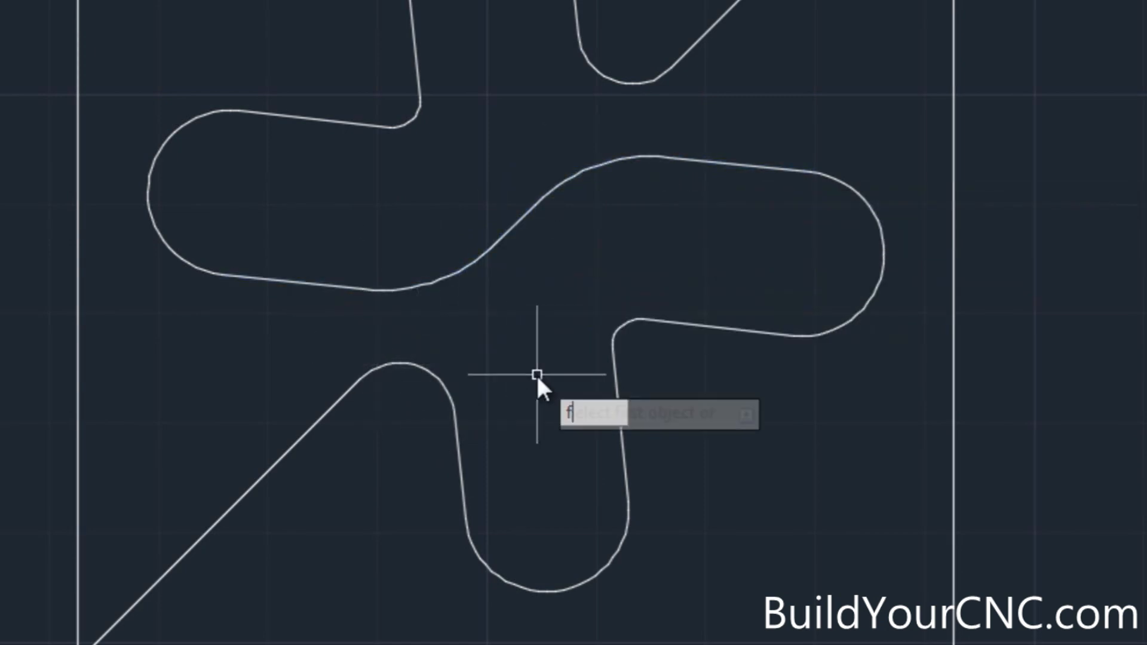
type("r")
key("Return")
type(".4")
key("Return")
left_click(458, 448)
left_click(342, 398)
key("Return")
left_click(679, 60)
left_click(575, 1)
Delete the vertical and horizontal line segments that enclose the corner square on its inner sides.
scroll(500, 351, "down", 3)
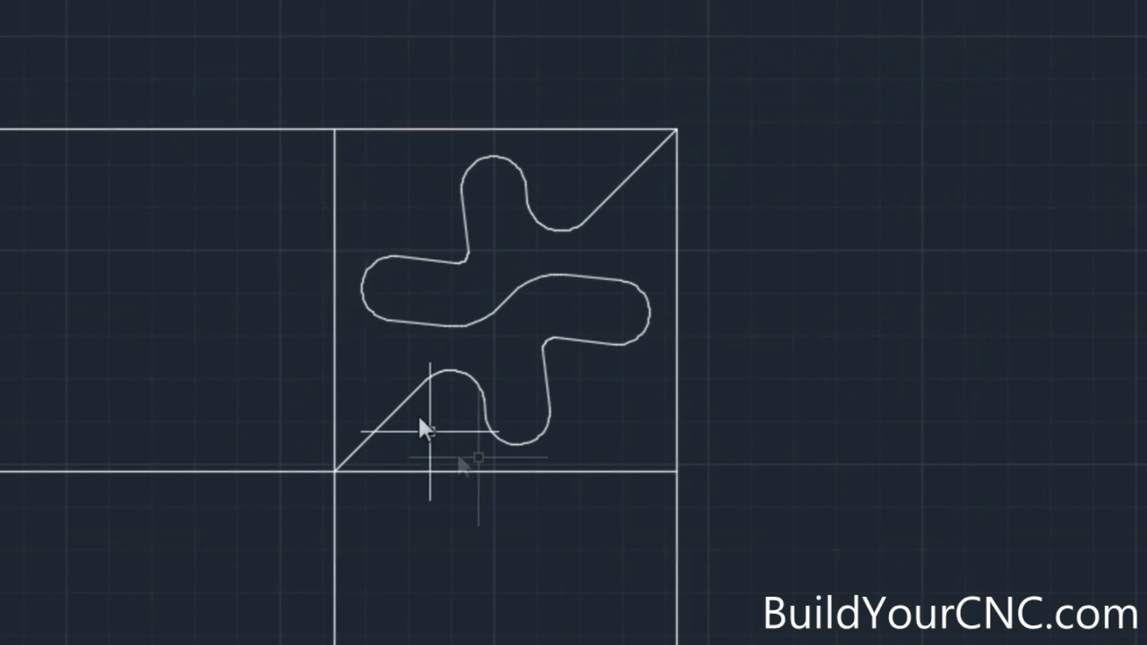
left_click(335, 275)
key("Delete")
left_click(536, 472)
key("Delete")
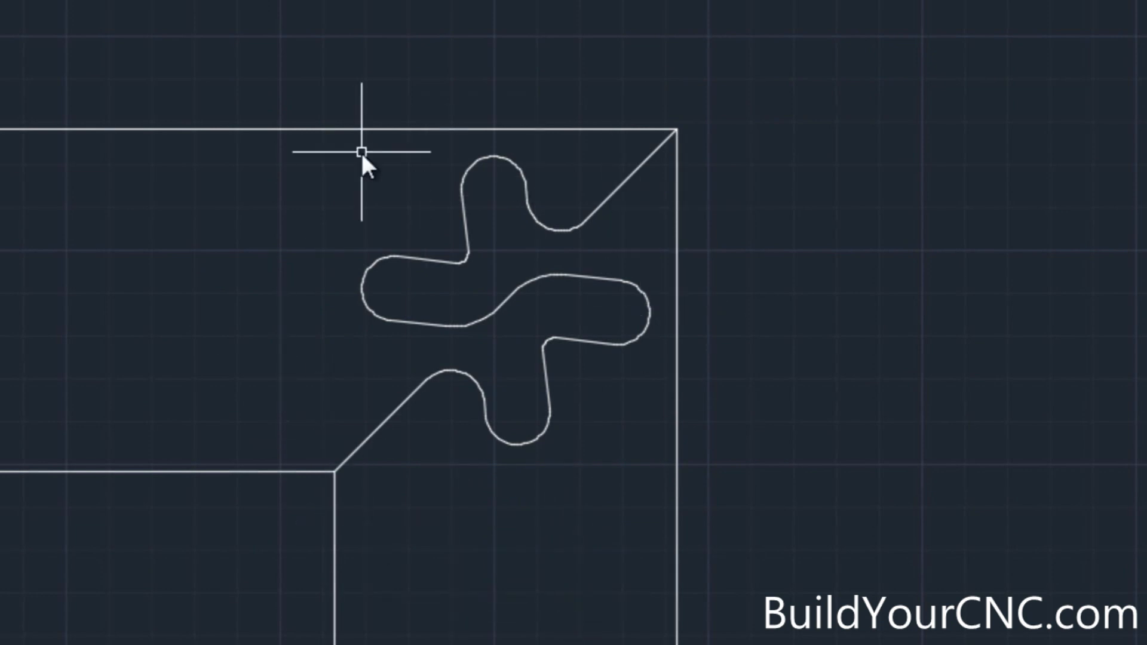
Copy the vertical board's edges together with the joint profile to the empty space right of the original.
left_click(786, 637)
left_click(249, 76)
type("c")
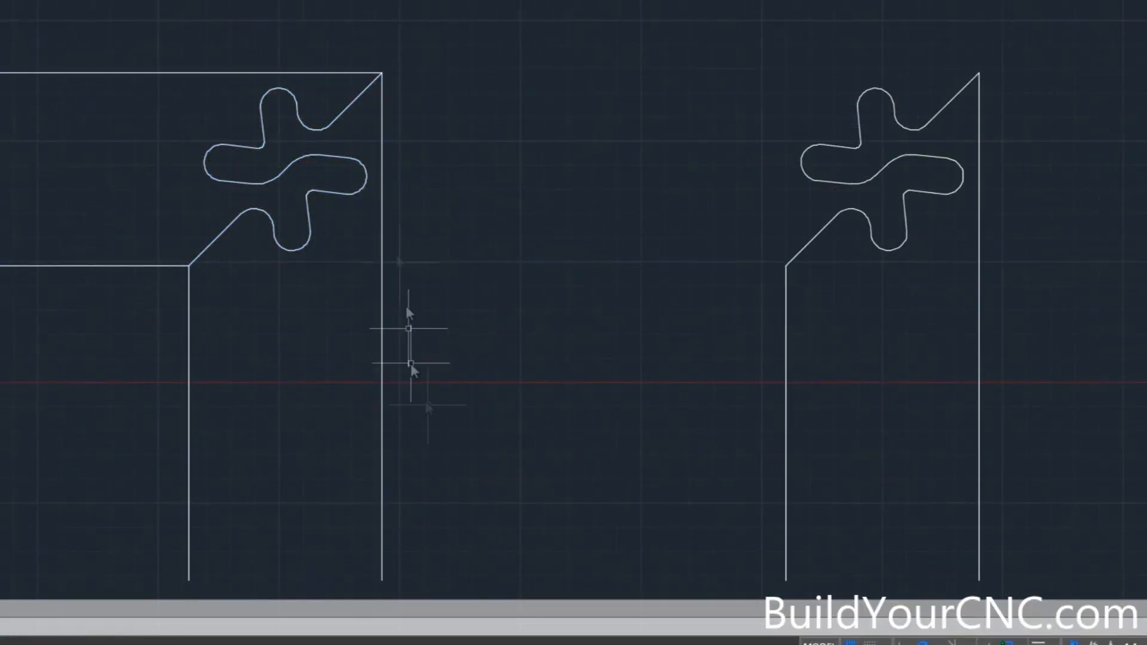
Delete the two vertical board edges from the original corner, leaving the horizontal board with its joint profile.
left_click(436, 462)
left_click(149, 339)
key("Return")
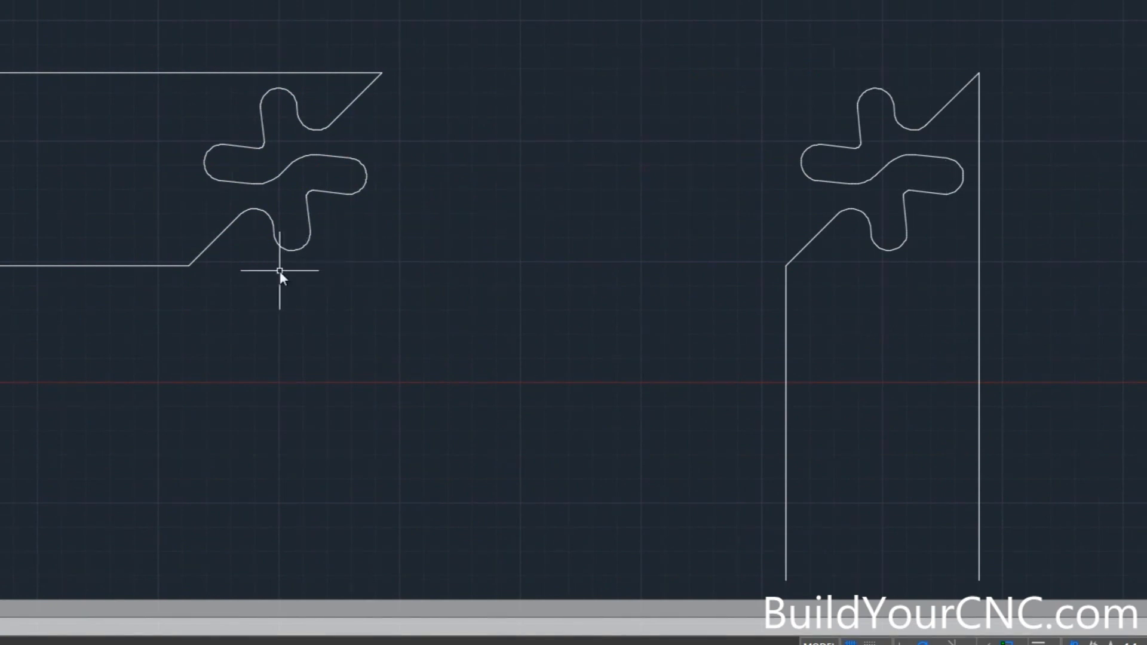
Draw a line extending the horizontal board's lower edge past the outer corner and a vertical line down from that corner.
type("l")
key("Return")
left_click(189, 266)
left_click(441, 266)
key("Return")
key("Return")
left_click(389, 77)
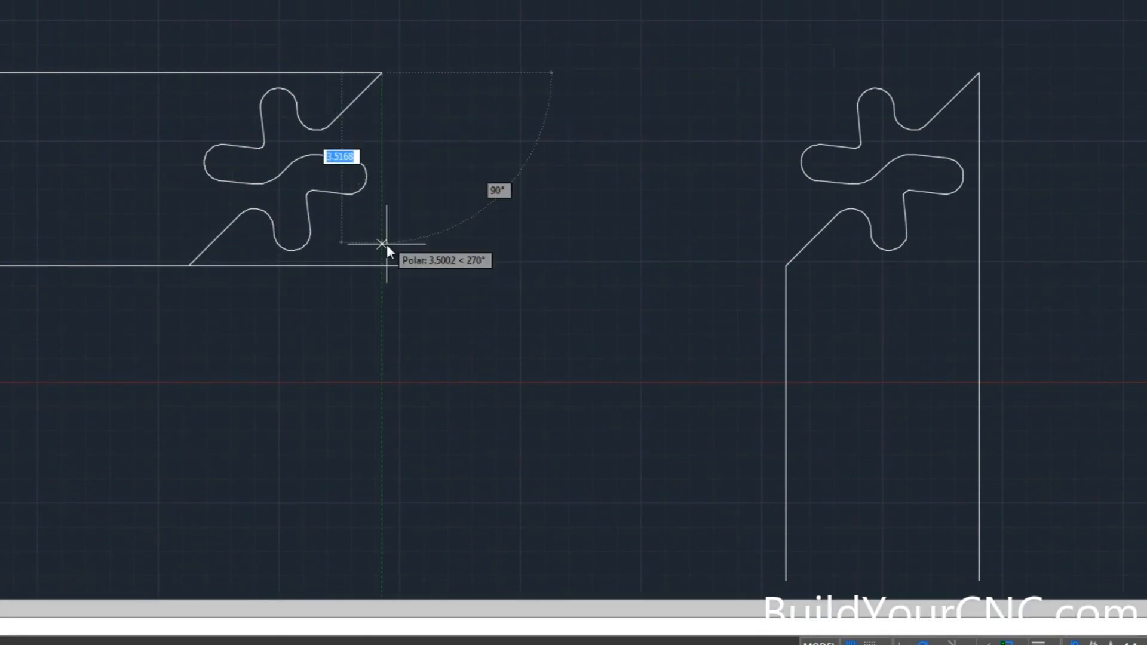
left_click(382, 289)
key("Return")
Trim the overhanging ends of the two new lines so the horizontal board ends in a square corner.
type("tr")
key("Return")
key("Return")
left_click(426, 266)
left_click(383, 280)
key("Return")
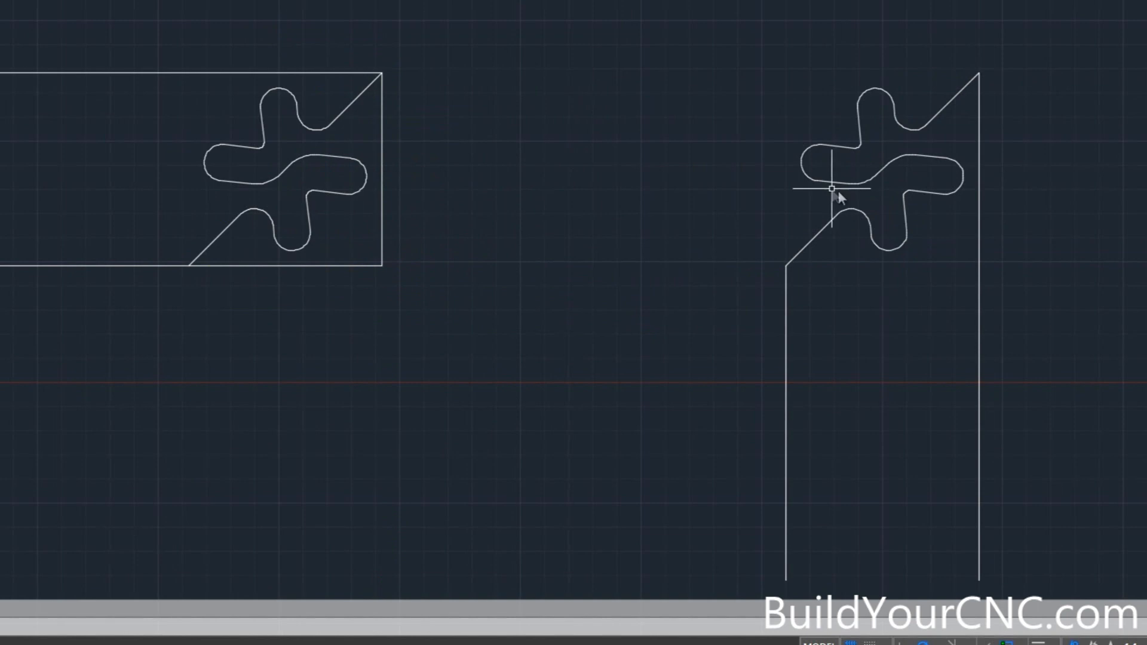
Draw a horizontal line across the copied vertical board from its inner corner perpendicular to the outer edge.
type("l")
key("Return")
left_click(789, 268)
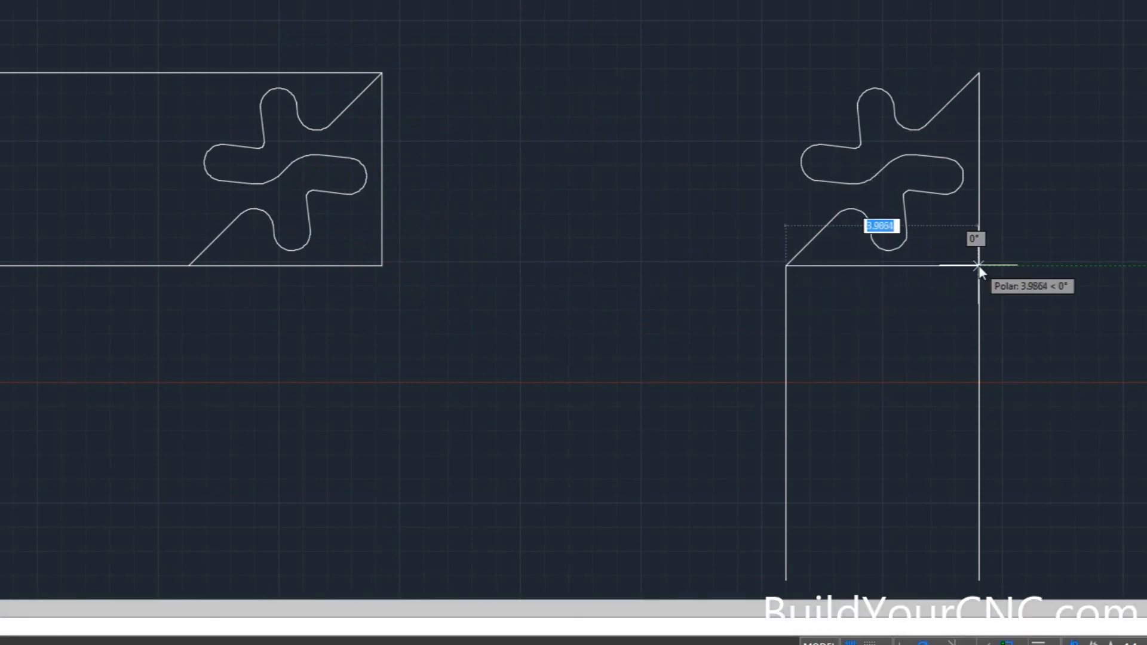
right_click(994, 546, "shift")
left_click(994, 281)
left_click(986, 270)
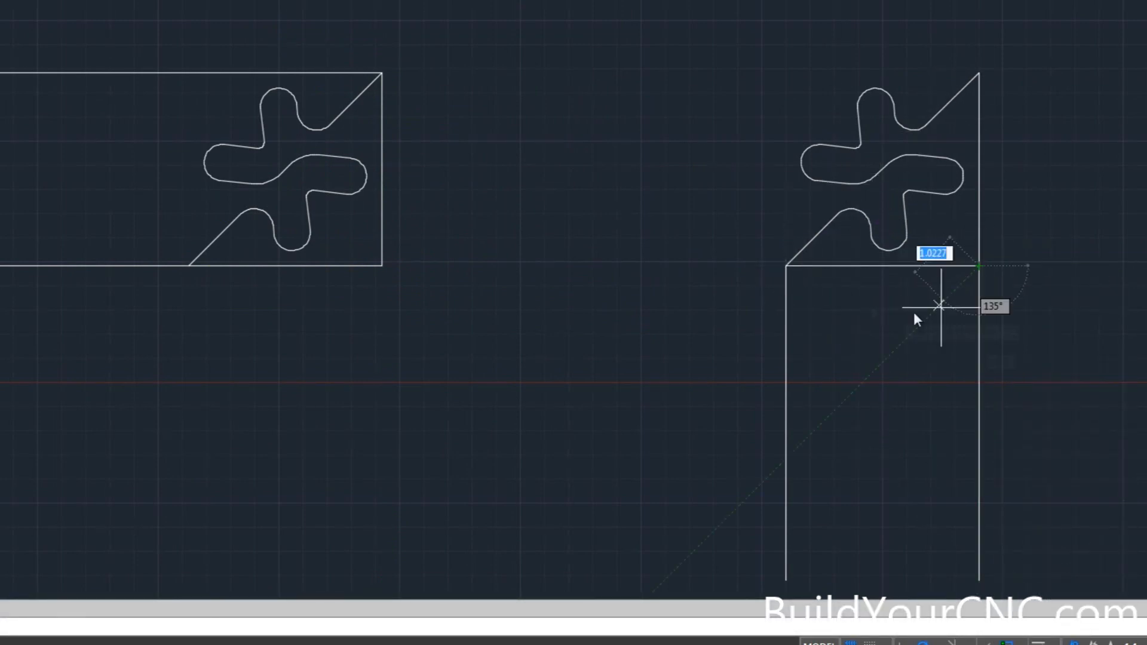
key("Escape")
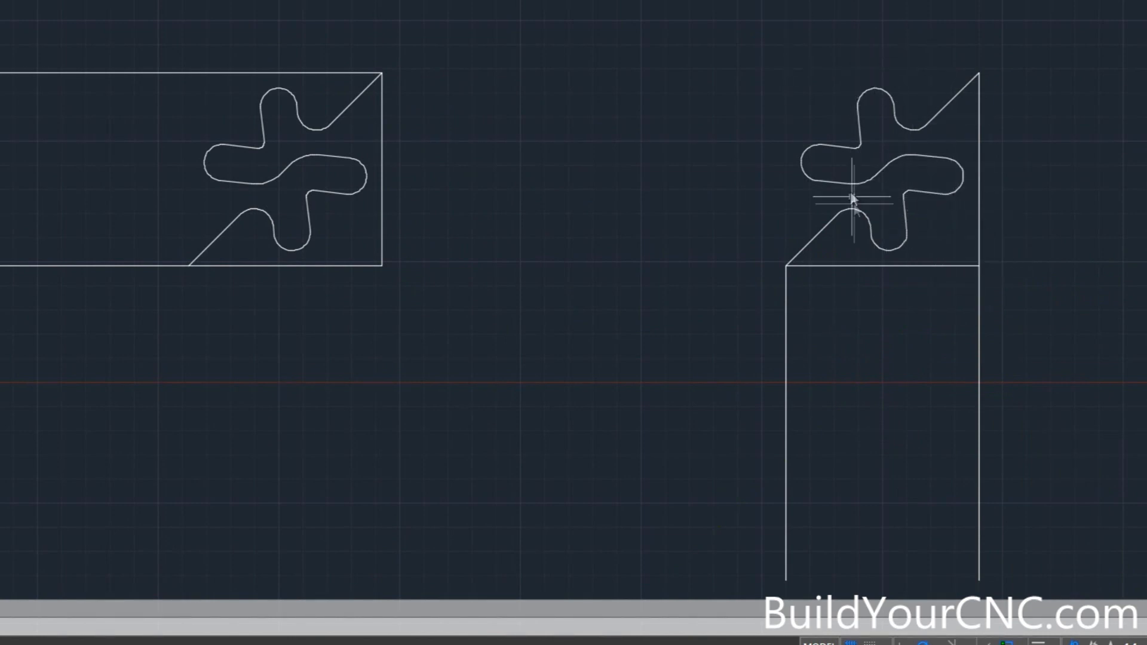
scroll(382, 233, "down", 4)
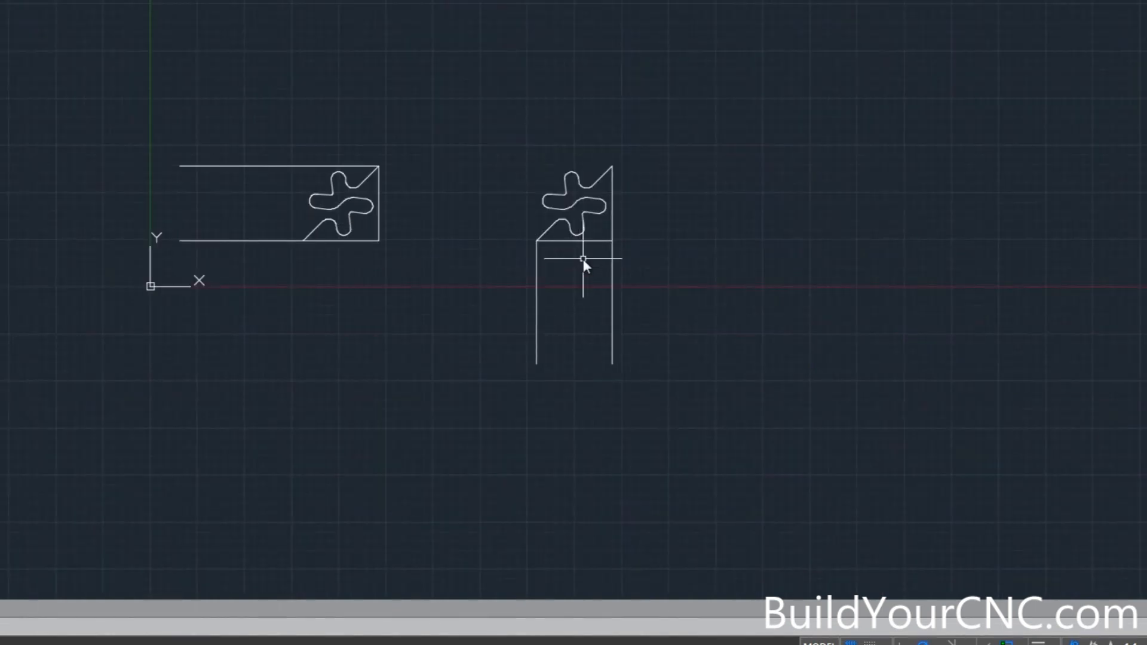
Mirror the separated vertical board with its joint profile about a vertical axis, erasing the source objects.
scroll(584, 258, "up", 3)
left_click(467, 86)
left_click(734, 436)
type("mi")
key("Return")
left_click(688, 154)
left_click(689, 311)
key("y")
key("Return")
Move the mirrored vertical board horizontally, closer to the horizontal board.
left_click(914, 449)
left_click(663, 84)
type("m")
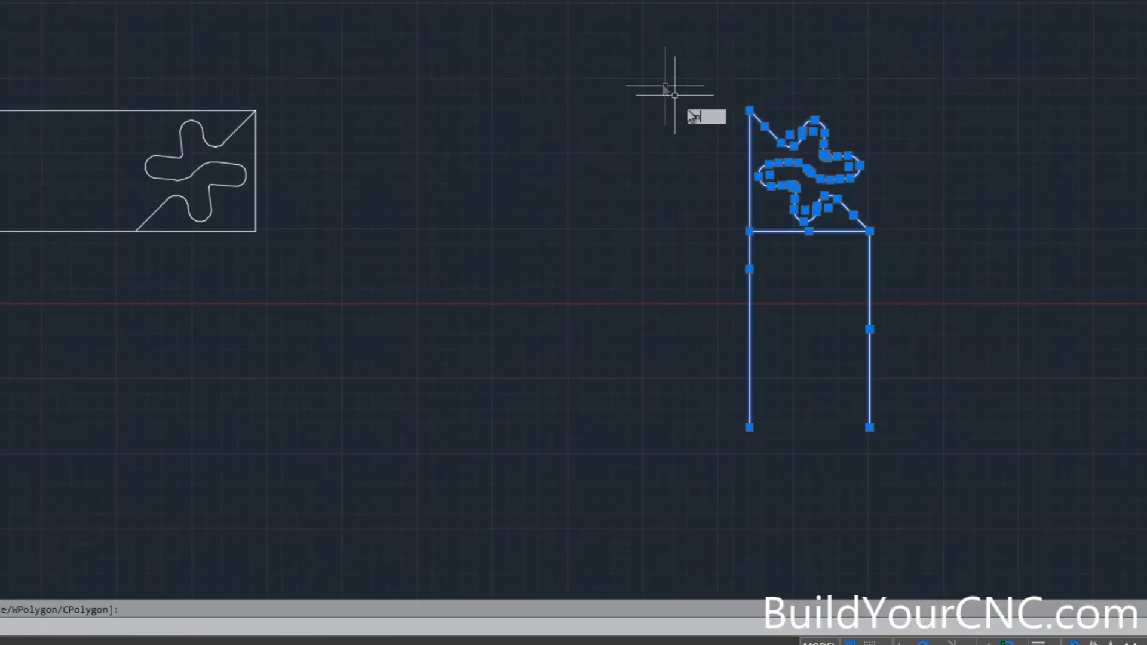
key("Return")
left_click(811, 301)
left_click(467, 316, "shift")
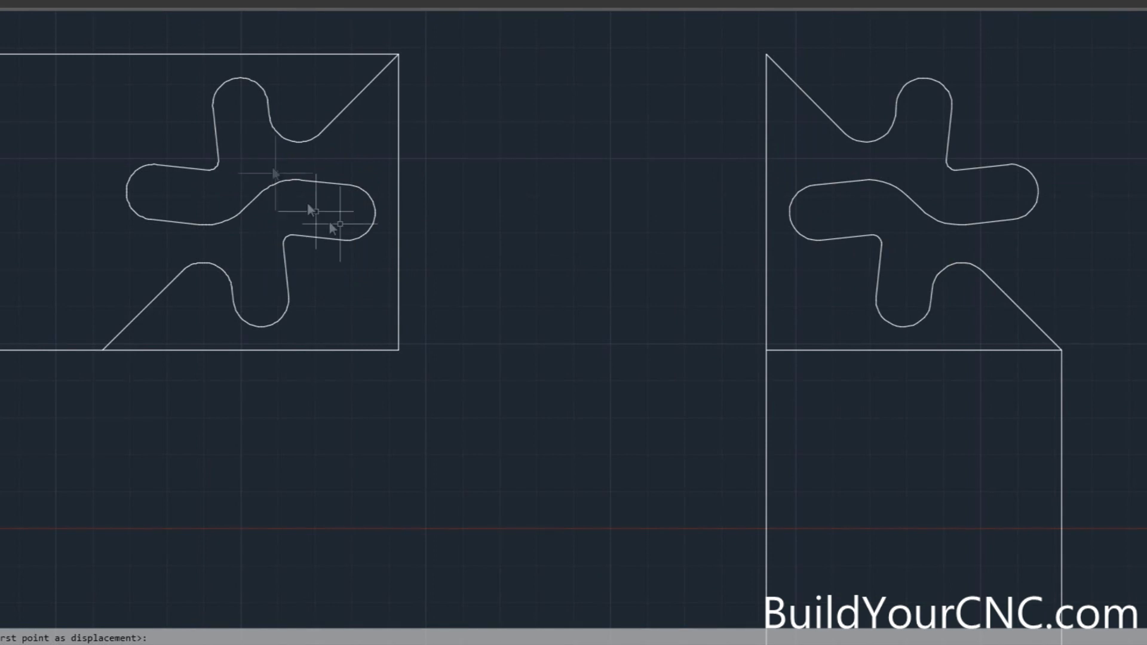
Try offsetting the upper straight segment of the horizontal board's right joint tab by 0.005.
key("Escape")
type("o")
key("Return")
type(".005")
key("Return")
left_click(320, 181)
scroll(321, 181, "up", 5)
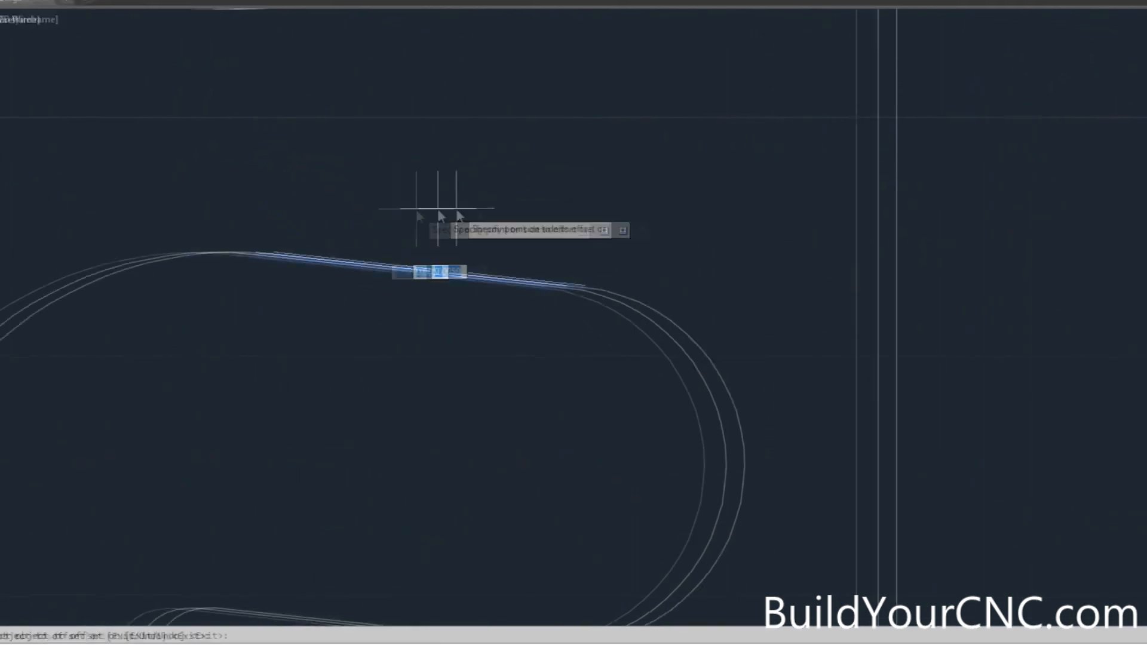
left_click(512, 139)
scroll(568, 197, "up", 3)
scroll(556, 286, "down", 6)
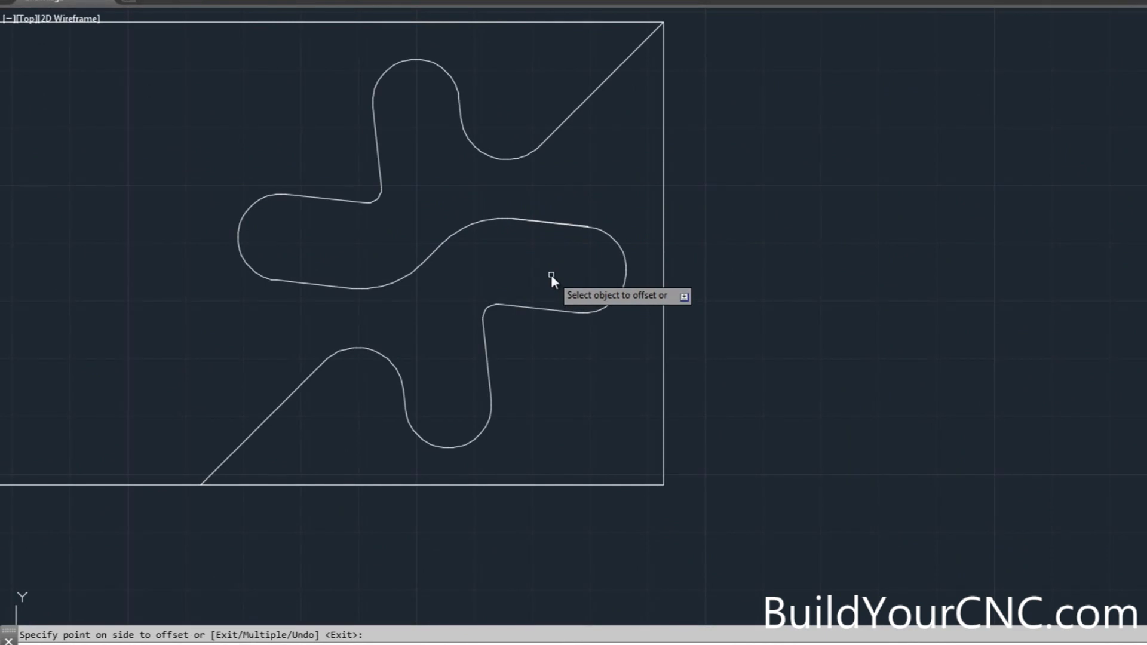
Delete the trial offset line beside the right joint tab's upper segment.
scroll(563, 230, "up", 6)
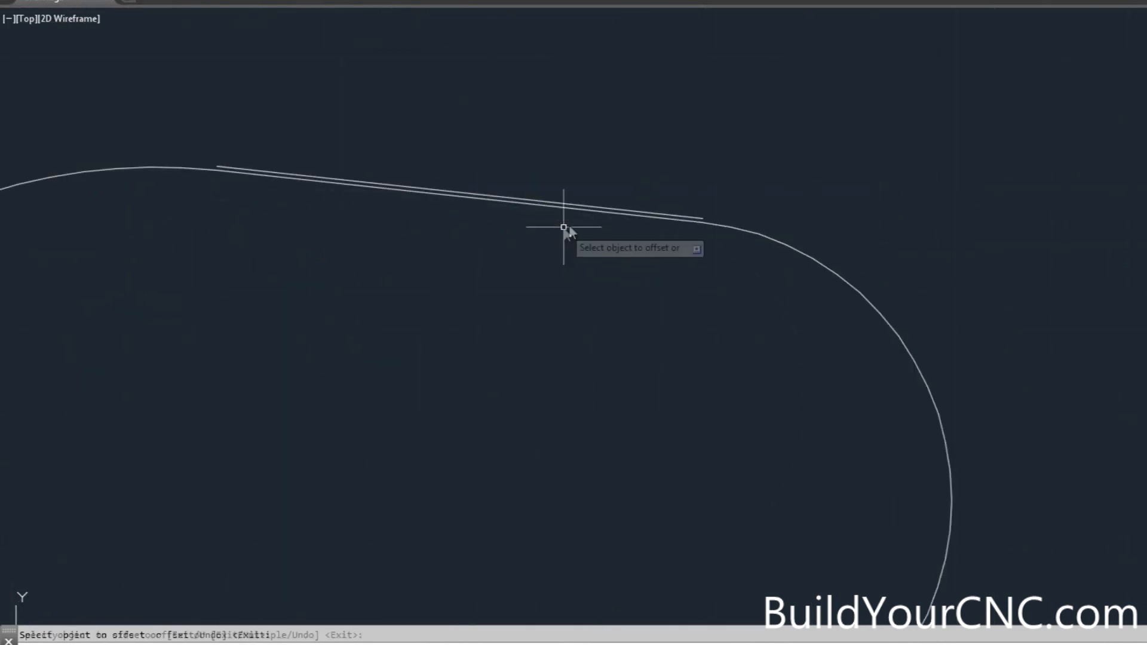
left_click(570, 203)
key("Delete")
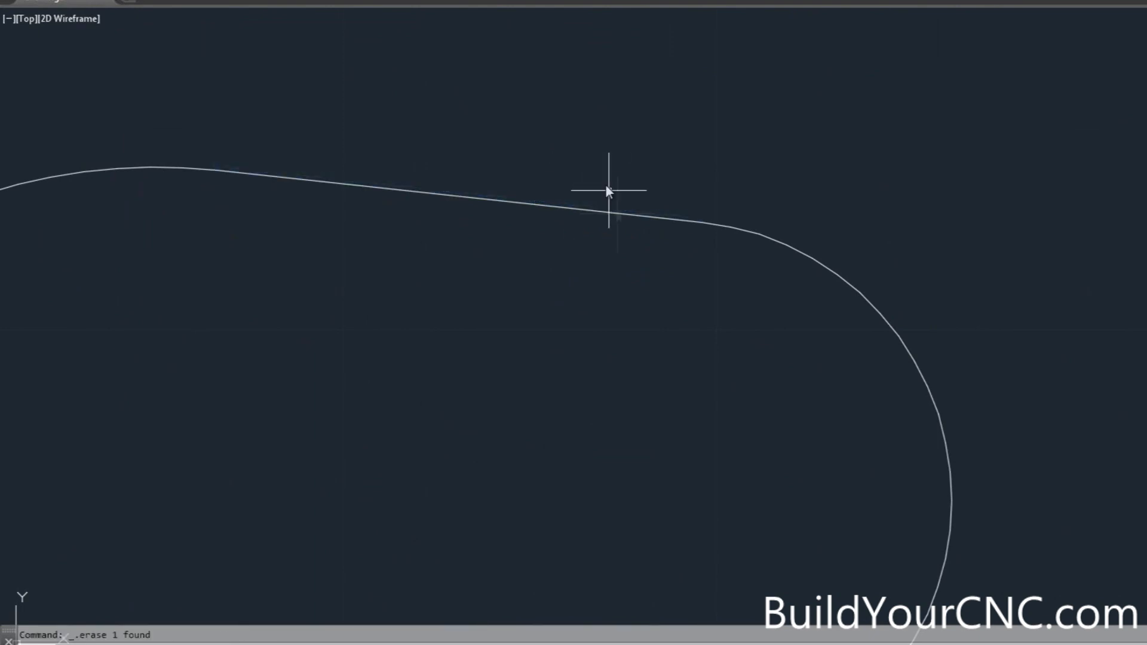
scroll(584, 187, "down", 7)
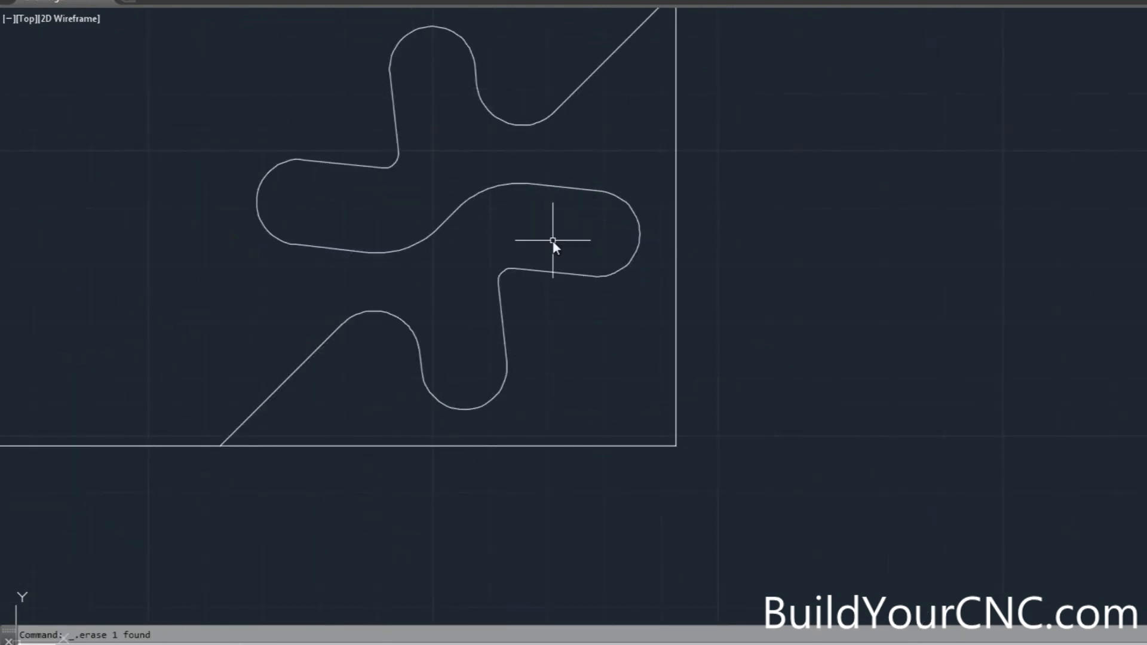
Offset the right joint tab's straight sides, rounded end, inner corner and adjoining neck line inward by 0.01.
scroll(538, 221, "up", 4)
type("o")
key("Return")
type(".01")
key("Return")
left_click(600, 138)
left_click(576, 160)
left_click(734, 156)
left_click(672, 251)
left_click(603, 356)
left_click(613, 307)
left_click(467, 341)
left_click(418, 358)
left_click(439, 423)
left_click(378, 430)
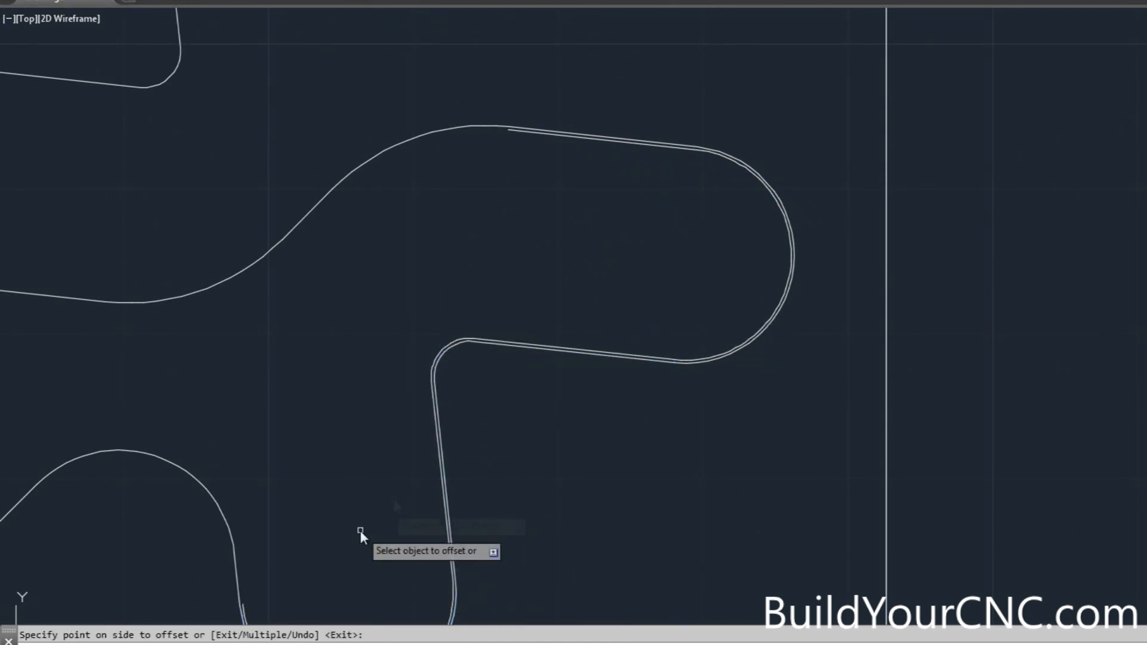
Offset the lower tab, the lower diagonal with its hump and the central S-curve by the same 0.01 clearance.
scroll(697, 165, "down", 2)
scroll(506, 292, "up", 2)
left_click(532, 80)
left_click(531, 103)
left_click(534, 364)
left_click(553, 358)
left_click(512, 300)
left_click(530, 261)
scroll(533, 376, "down", 2)
left_click(440, 360)
left_click(429, 328)
scroll(454, 291, "up", 2)
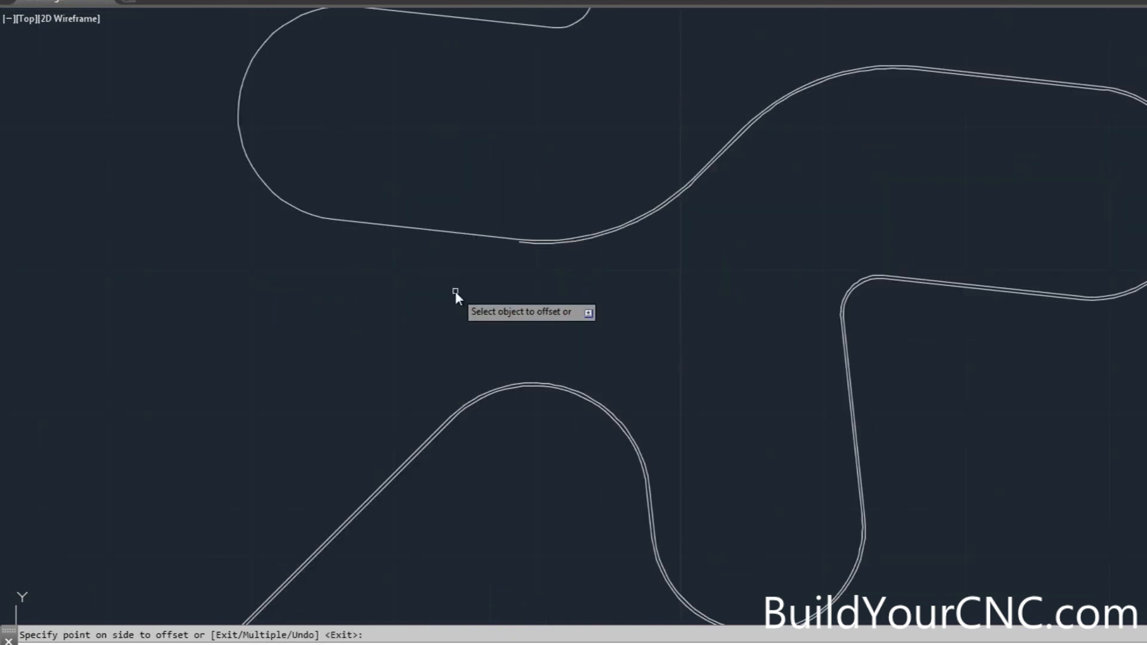
Offset the left joint tab's lower side, rounded end, upper side and inner corner by 0.01.
left_click(474, 238)
left_click(457, 287)
left_click(282, 198)
scroll(322, 376, "down", 1)
scroll(411, 113, "up", 1)
left_click(415, 174)
left_click(440, 140)
left_click(530, 175)
left_click(465, 129)
left_click(538, 96)
left_click(436, 117)
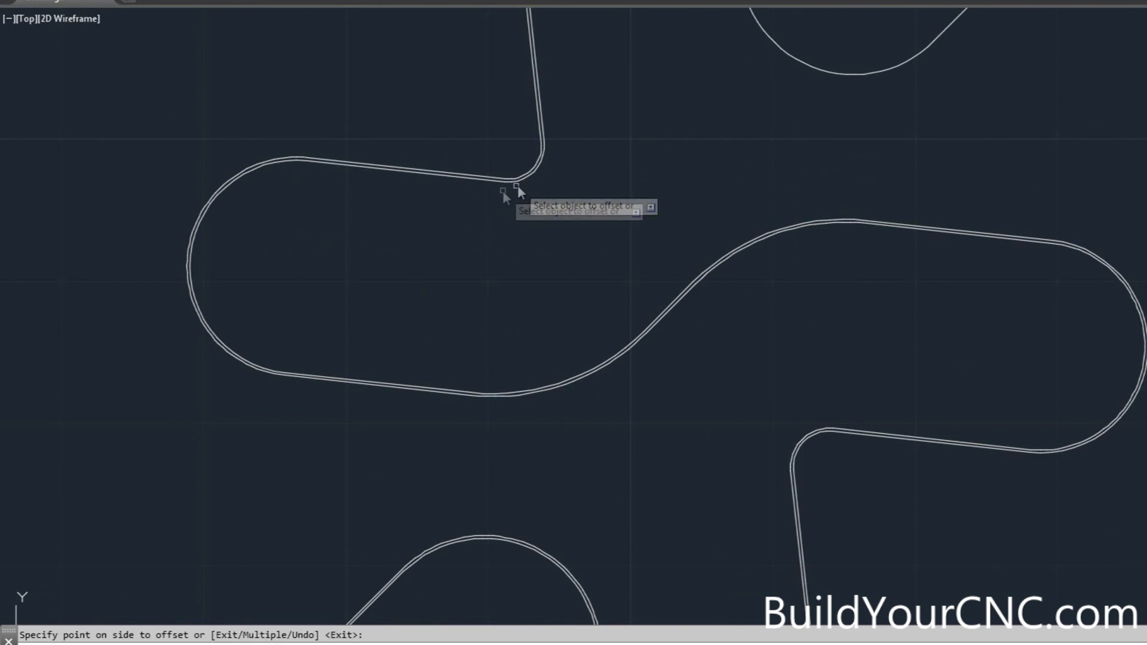
key("Escape")
Delete the offset copies at the left tab's inner corner and its two adjoining straight sides.
scroll(525, 177, "up", 3)
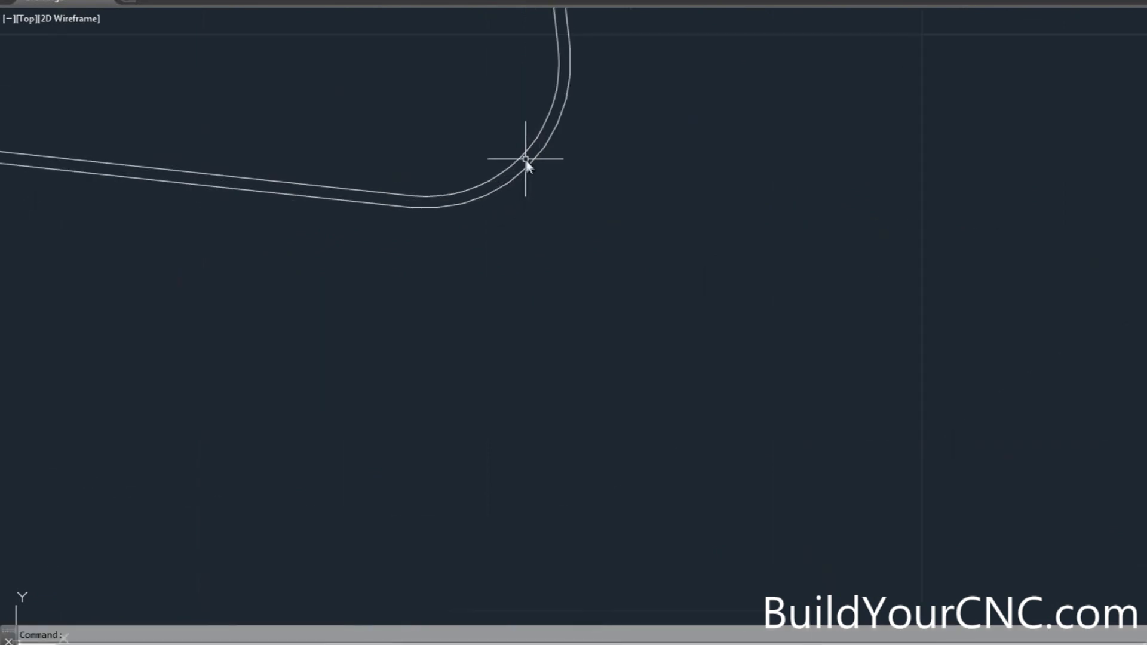
left_click(525, 156)
key("Delete")
scroll(407, 251, "down", 3)
left_click(399, 223)
key("Delete")
left_click(493, 82)
key("Delete")
scroll(343, 135, "down", 3)
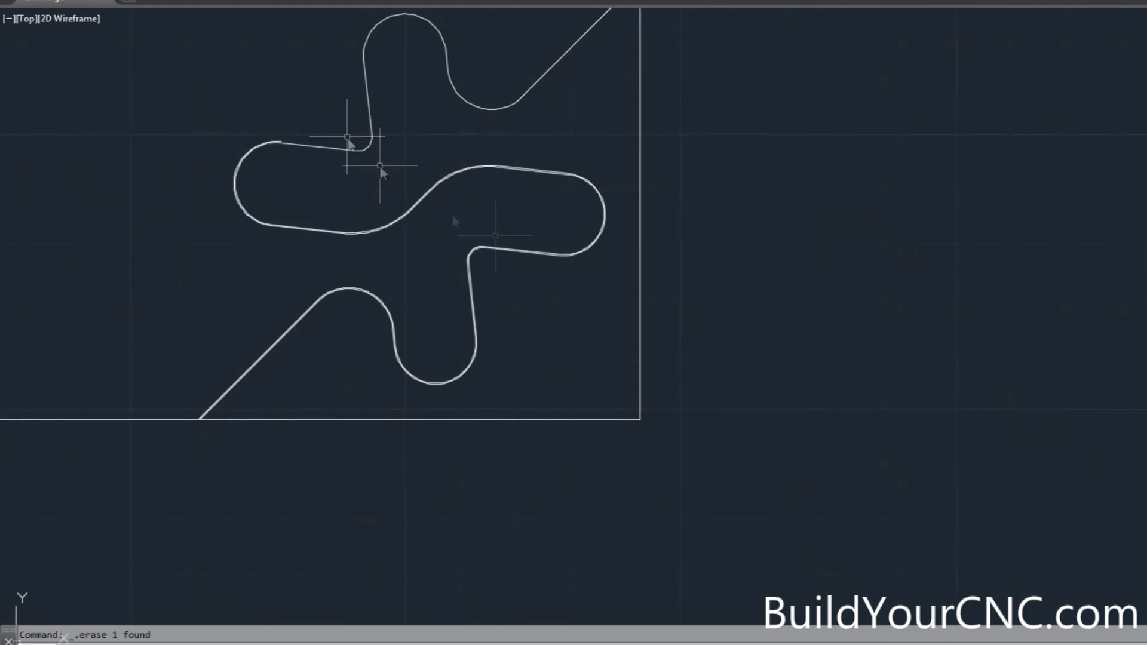
Replace the arc in the left tab's inner corner with a fillet of radius 0.2.
scroll(353, 152, "up", 4)
left_click(360, 167)
key("Delete")
type("f")
key("Return")
type("r")
key("Return")
type(".2")
key("Return")
left_click(370, 106)
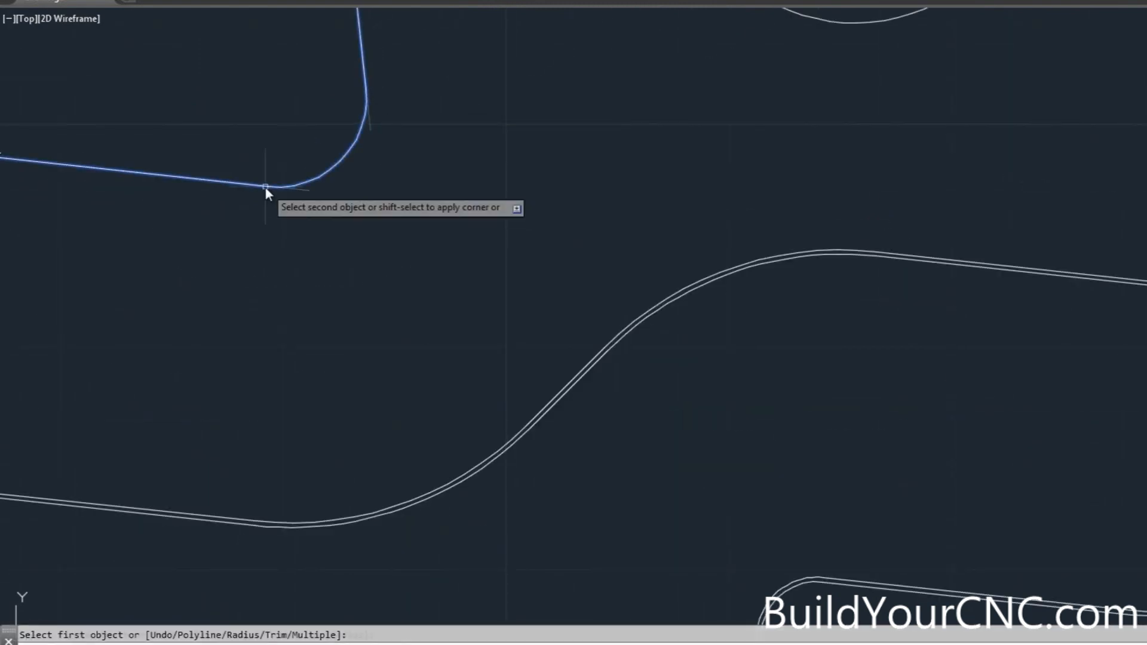
Fillet the matching inner corner of the mirrored board's joint profile with a radius of 0.2.
scroll(269, 187, "down", 5)
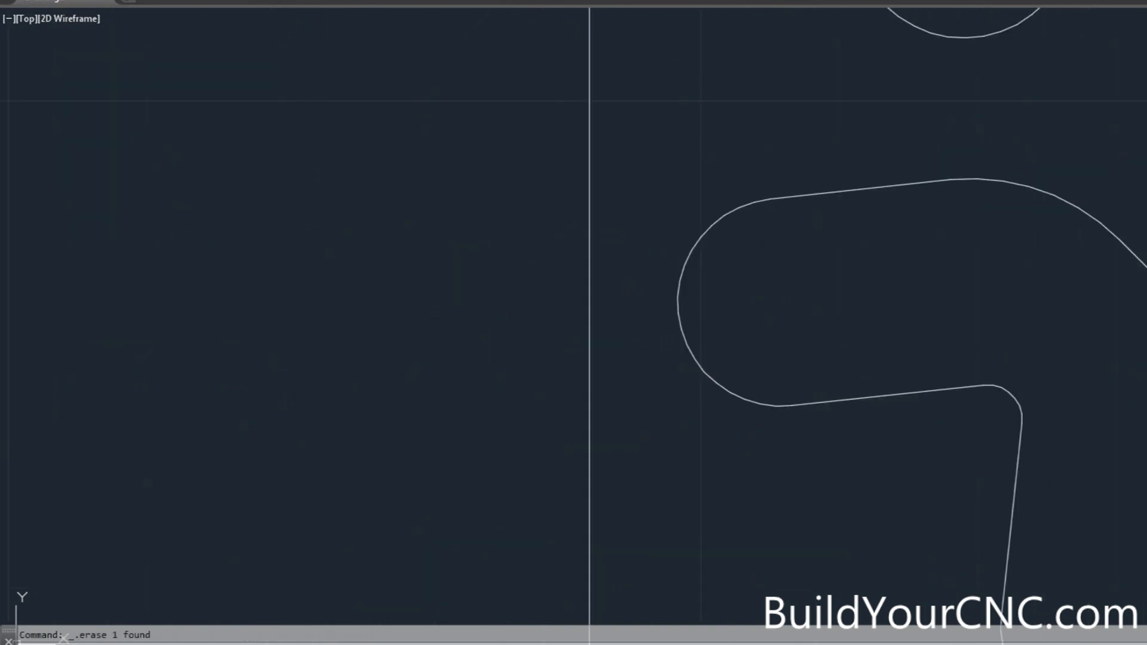
type("f")
key("Return")
type("r")
key("Return")
type(".2")
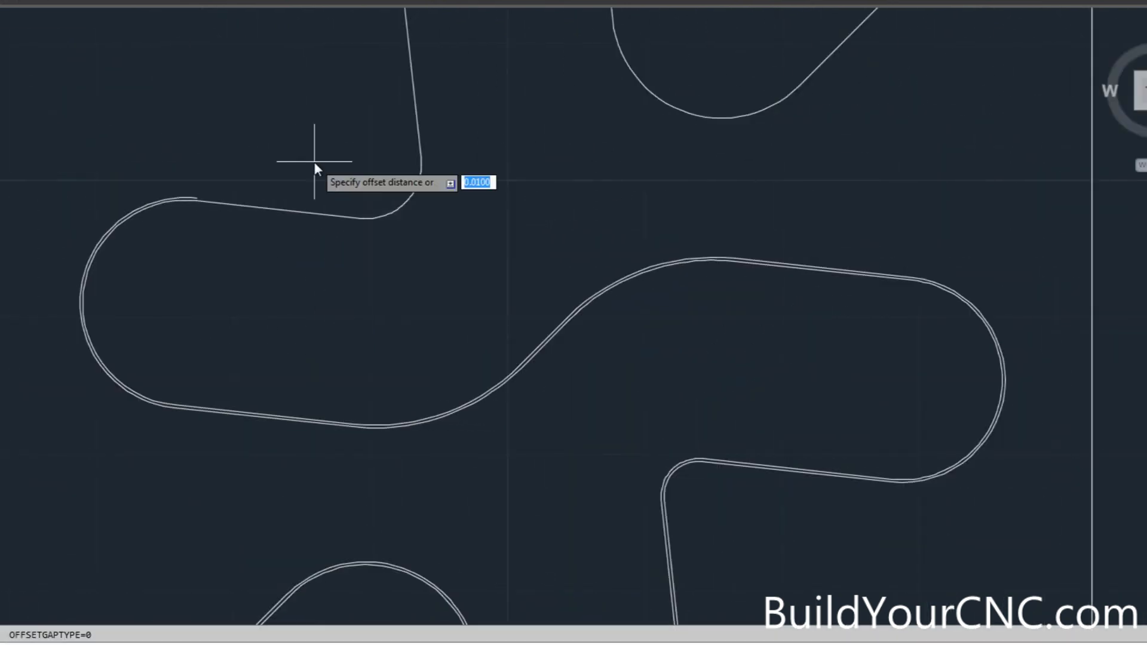
Offset the refilleted inner corner, its adjoining sides, the upper tab and the upper diagonal by 0.01.
key("Return")
left_click(406, 117)
scroll(361, 215, "up", 4)
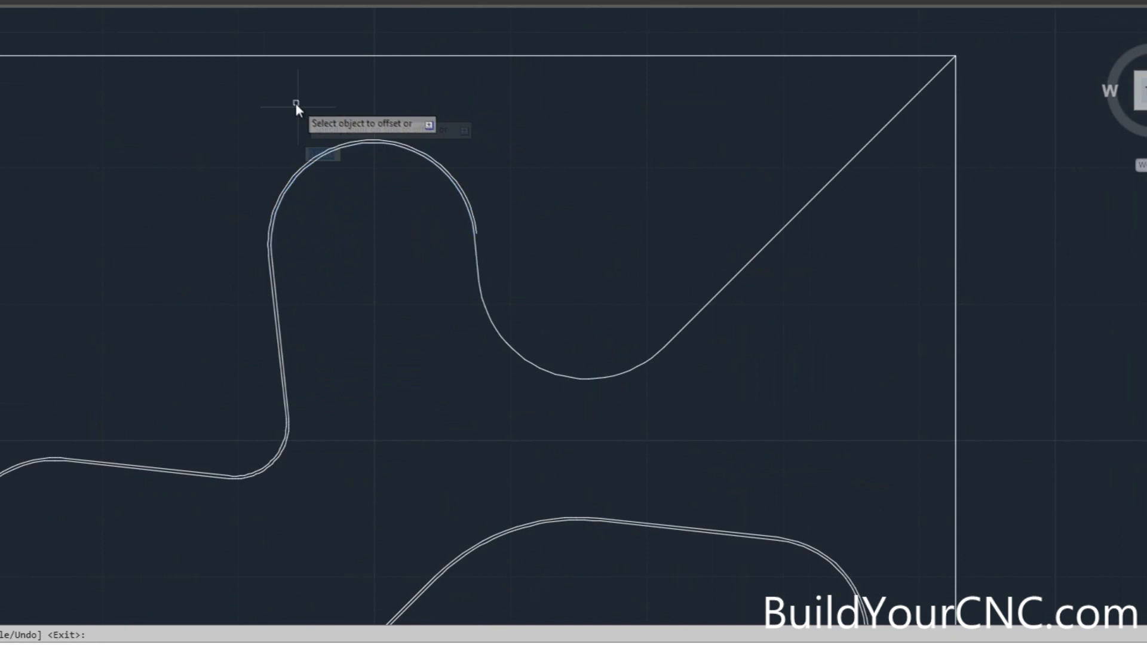
left_click(707, 298)
left_click(646, 247)
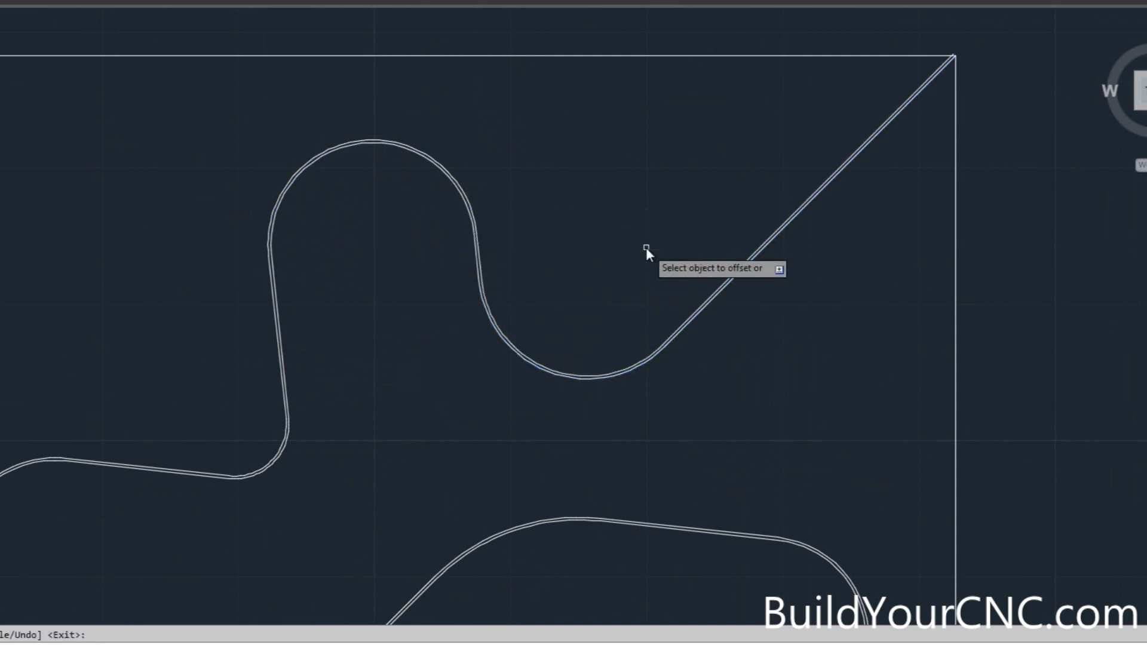
scroll(646, 247, "down", 5)
scroll(448, 229, "up", 4)
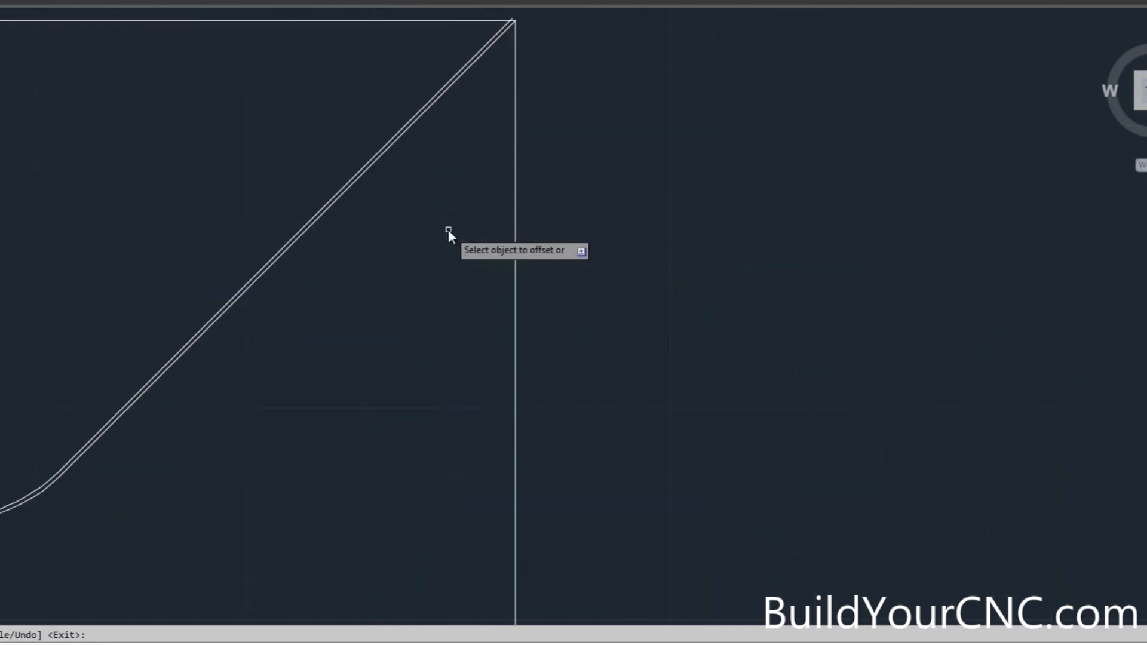
key("Return")
Examine the two parallel diagonal lines where they meet the horizontal board's outer corner.
middle_click_drag(438, 99, 702, 97)
left_click(701, 97)
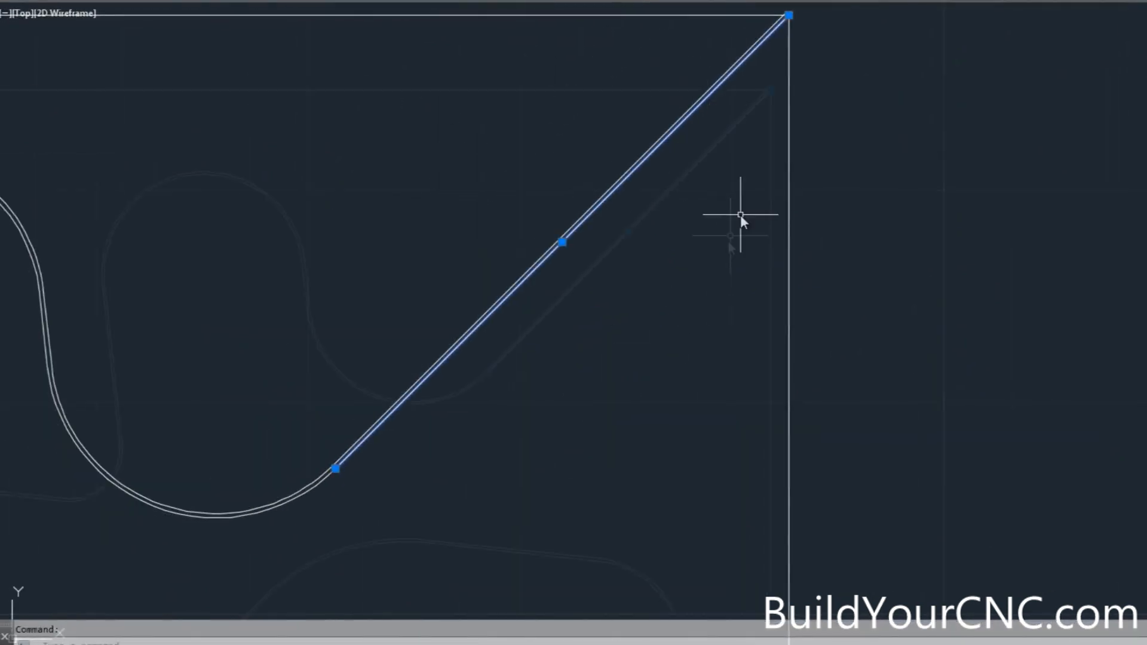
scroll(741, 216, "down", 3)
key("Escape")
scroll(699, 257, "up", 4)
left_click(558, 114)
scroll(689, 216, "down", 1)
scroll(689, 217, "down", 5)
key("Escape")
Join all connected segments in the drawing into polylines with the multiple option of PEDIT.
type("pedit")
key("Return")
type("m")
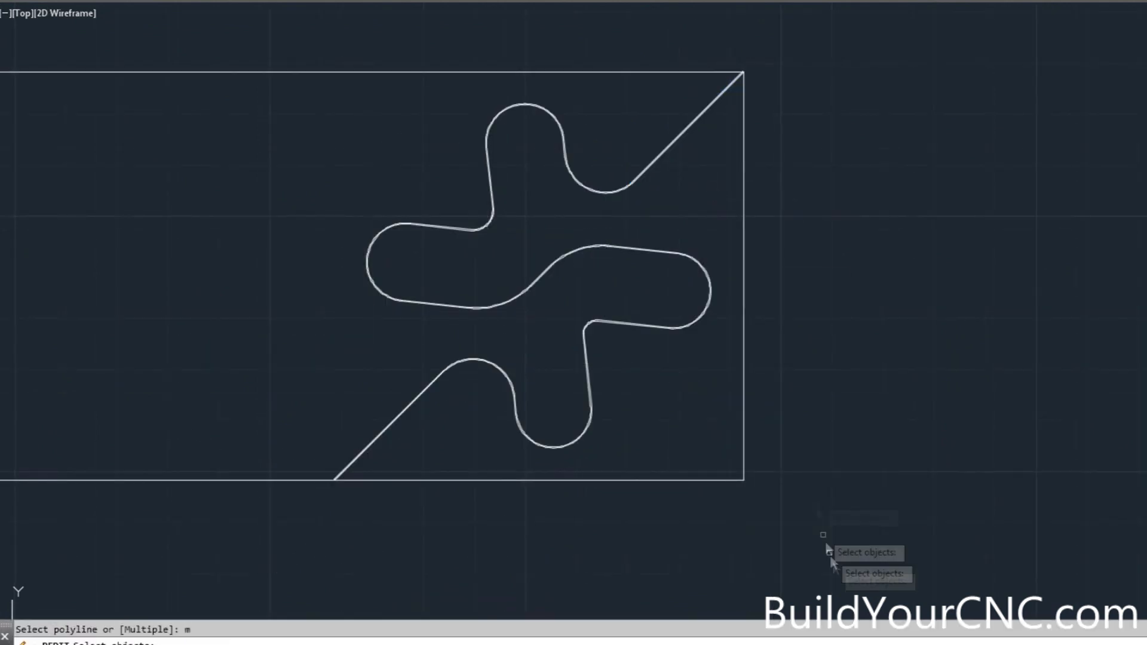
key("Return")
type("all")
key("Return")
key("Return")
key("Return")
type("j")
key("Return")
key("Return")
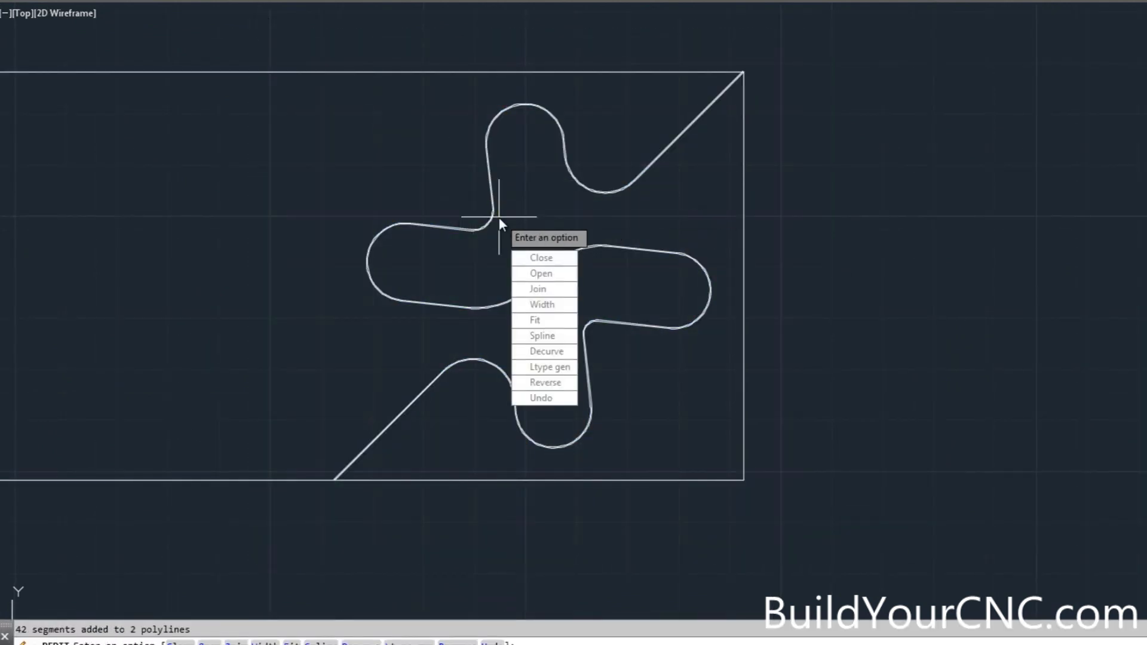
scroll(693, 121, "up", 5)
key("Return")
Explode the polyline linking the joint profile to the board's edges and delete one line along the vertical end edge.
left_click(664, 84)
scroll(668, 120, "down", 5)
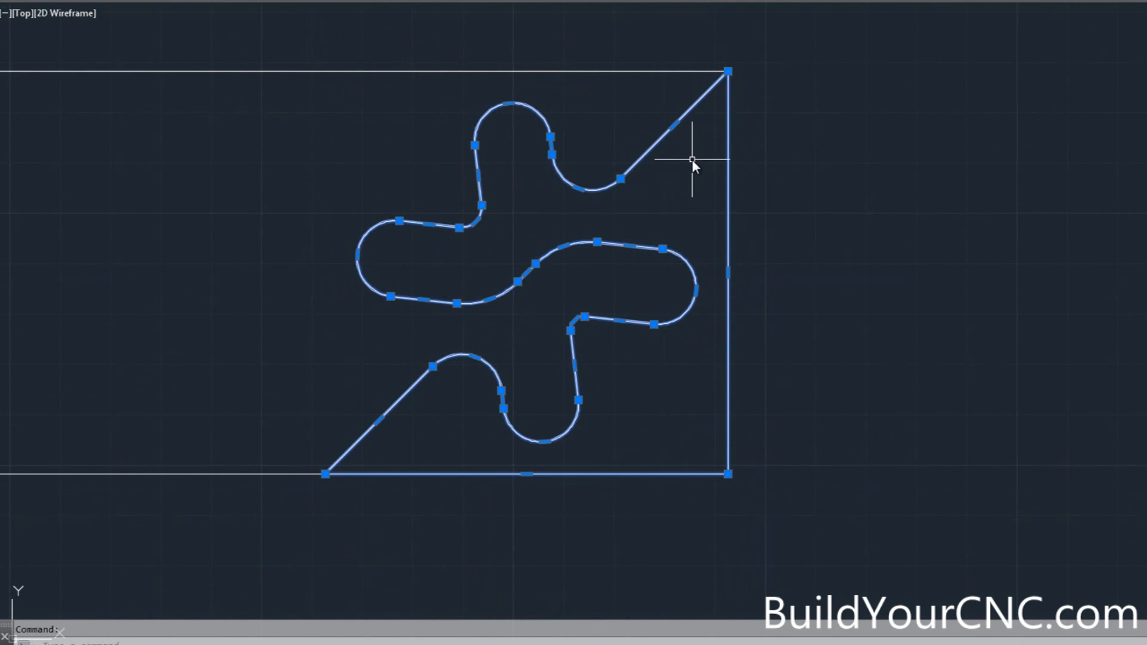
type("x")
key("Return")
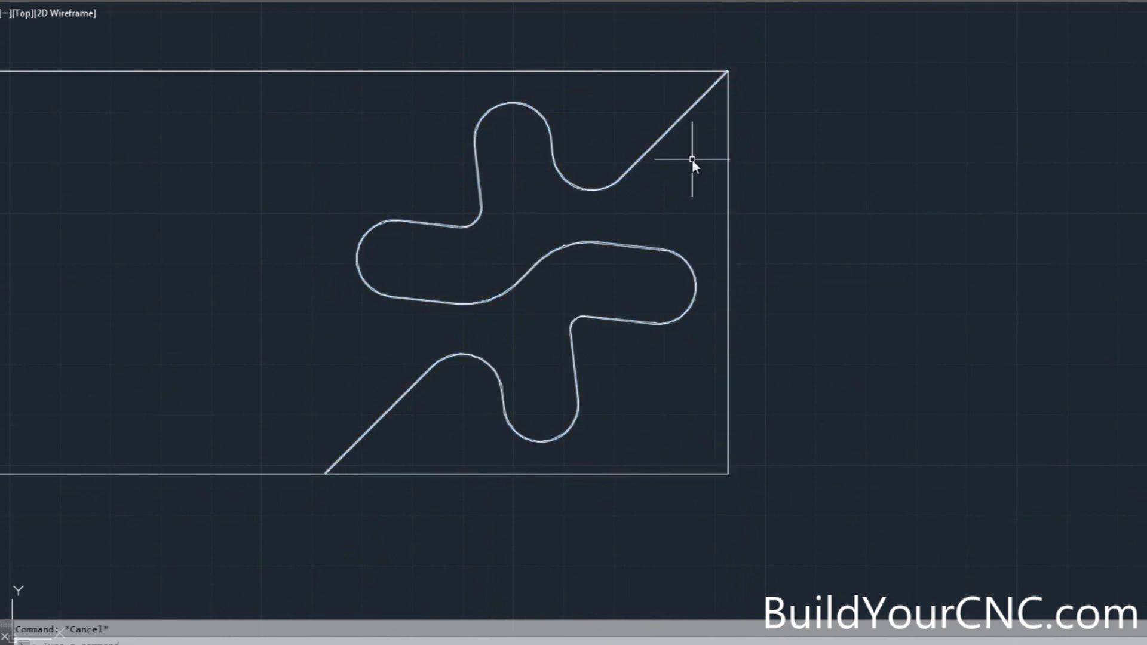
left_click(729, 171)
key("Delete")
Join the exploded joint profile segments of the horizontal board into a polyline again with PEDIT.
scroll(704, 392, "up", 5)
scroll(389, 481, "down", 4)
scroll(377, 416, "up", 3)
scroll(377, 416, "down", 3)
scroll(661, 229, "down", 2)
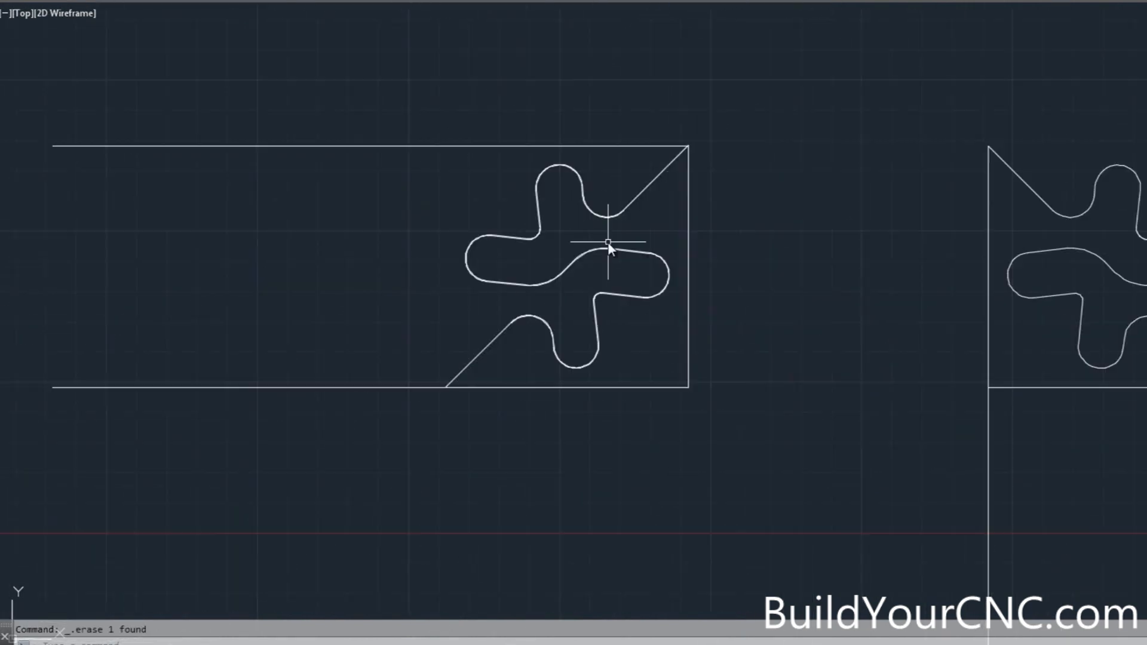
type("pe")
key("Return")
type("m")
key("Return")
key("Return")
type("j")
key("Return")
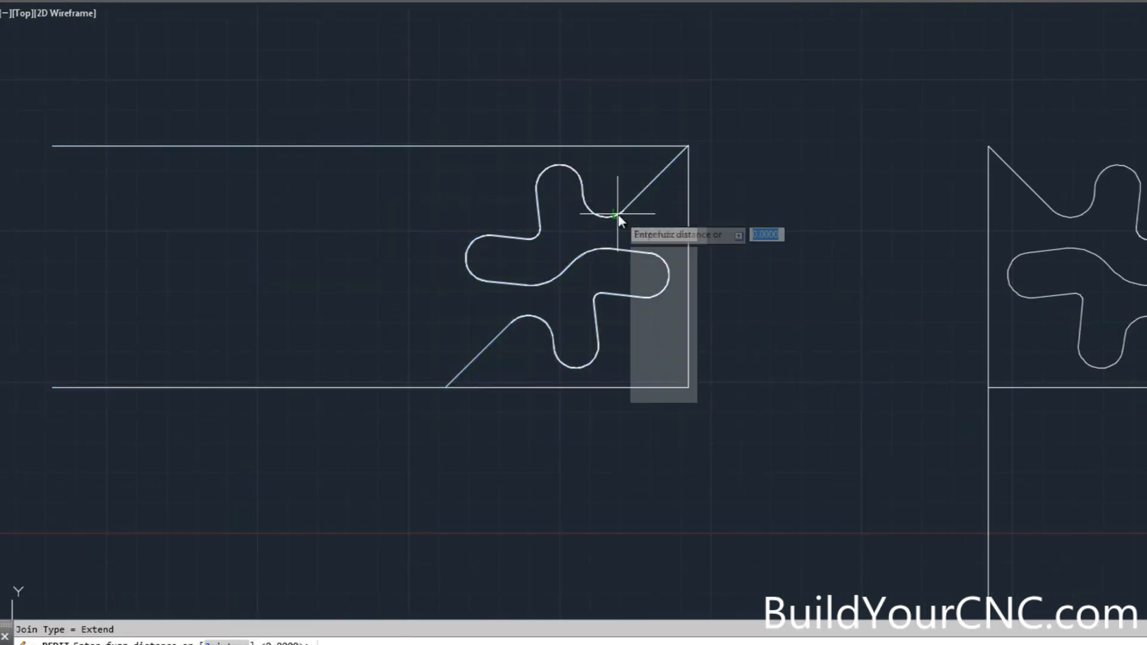
key("Return")
Delete the redundant one of the two parallel joint profiles, leaving a single profile on the horizontal board.
scroll(615, 214, "up", 7)
left_click(584, 144)
left_click(572, 155)
key("Delete")
scroll(603, 190, "down", 5)
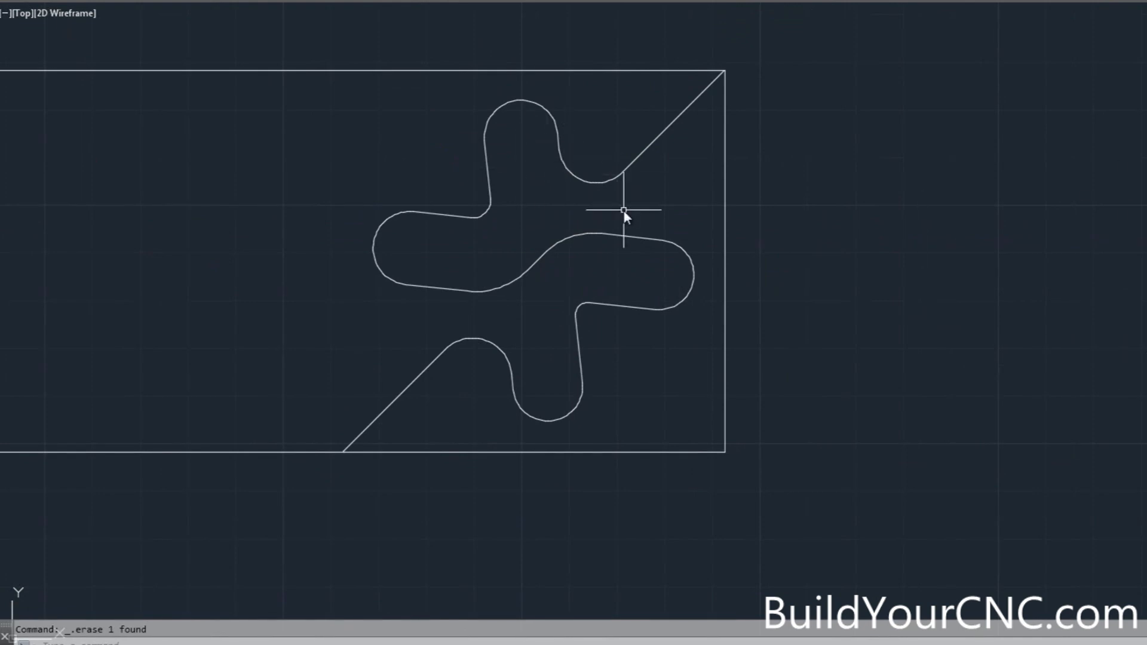
Examine the single joint profile on the horizontal board and where it meets the board's outer corner.
scroll(505, 222, "down", 2)
scroll(595, 126, "up", 5)
mouse_move(583, 99)
middle_mouse_down()
mouse_move(625, 84)
mouse_move(651, 41)
middle_mouse_up()
scroll(651, 41, "down", 3)
scroll(268, 425, "up", 3)
scroll(267, 425, "up", 1)
scroll(197, 424, "down", 1)
scroll(197, 424, "down", 3)
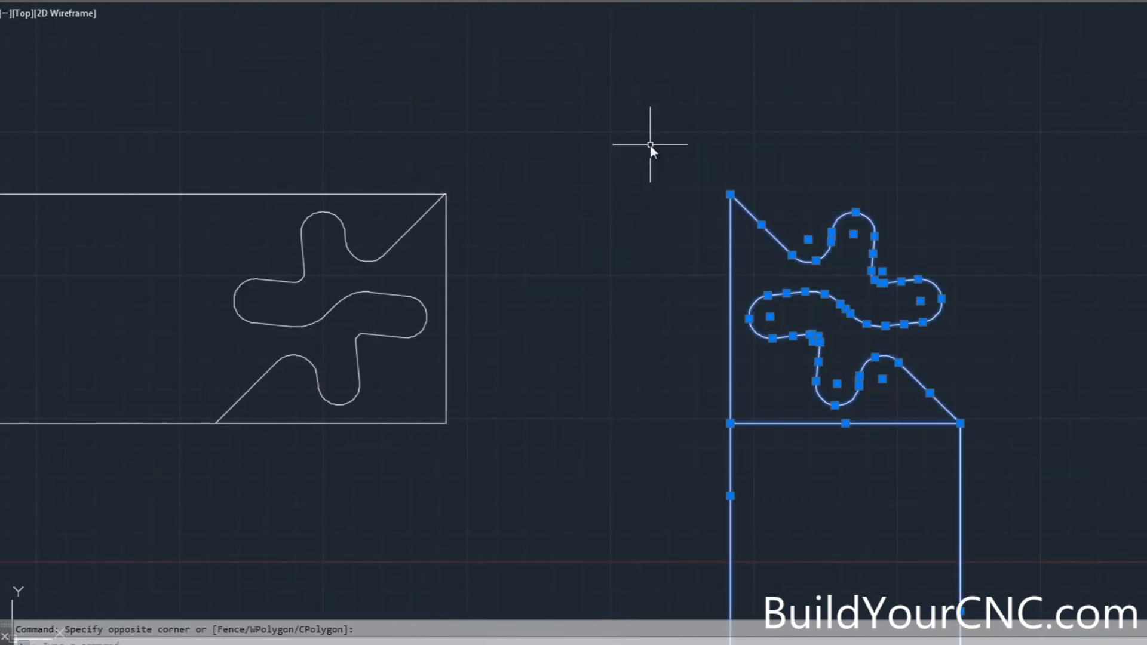
Mirror the vertical board with its joint profile about a vertical line between the two boards, keeping the original.
key("b")
key("Return")
key("Return")
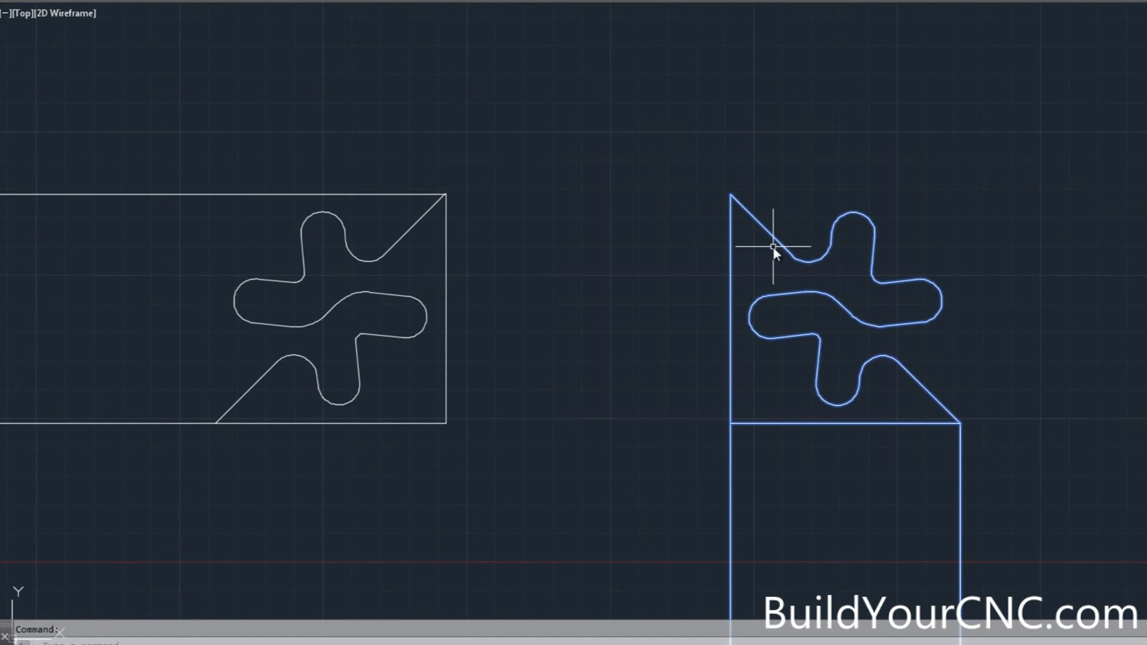
type("mi")
key("Return")
left_click(671, 173)
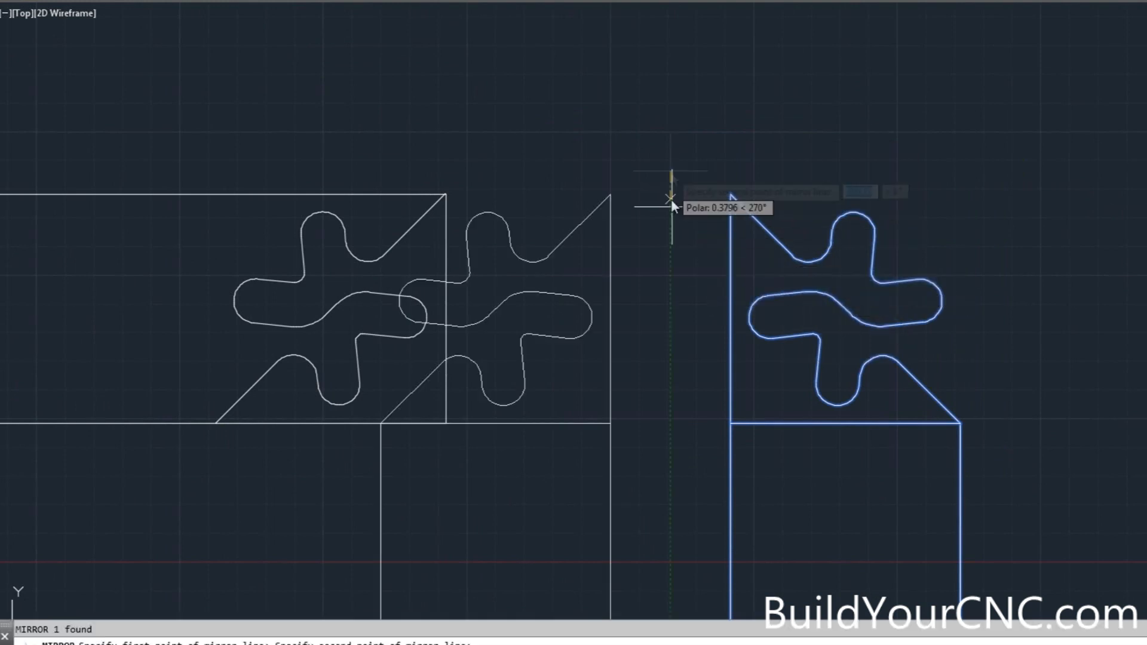
left_click(671, 362)
key("Return")
Move the mirrored board by its upper outer corner onto the horizontal board's upper end corner.
left_click(611, 359)
type("m")
key("Return")
left_click(610, 195)
scroll(397, 195, "up", 3)
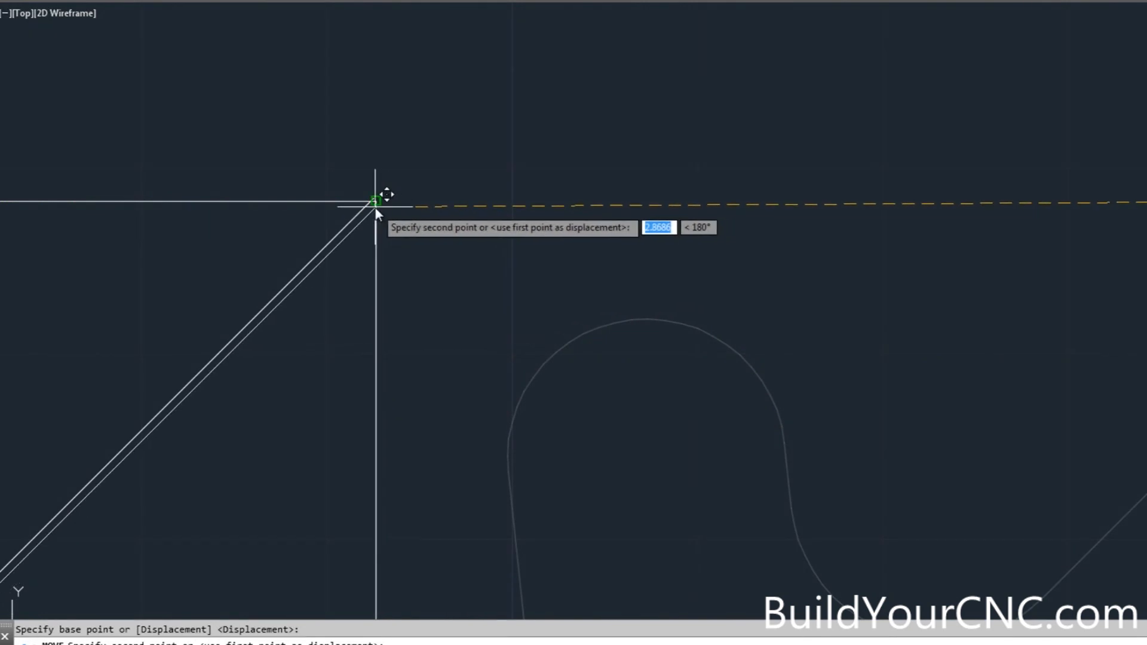
left_click(375, 203)
Inspect the fitting clearance between the two overlaid joint profiles around their curves and corners.
scroll(422, 238, "down", 4)
scroll(418, 248, "up", 10)
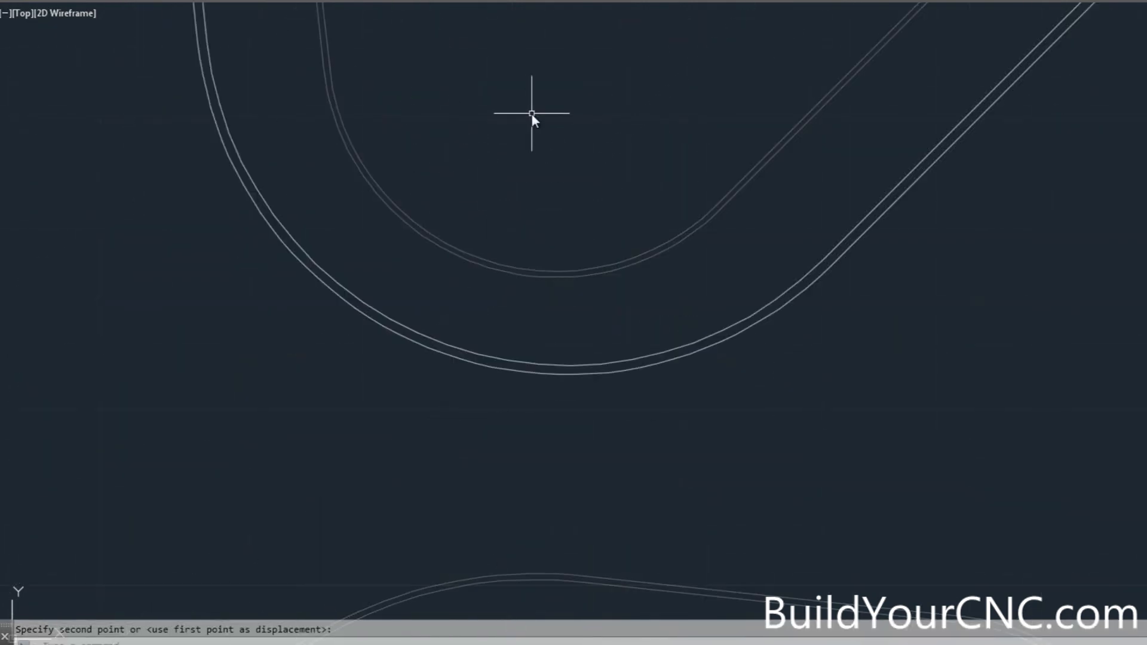
scroll(389, 439, "down", 3)
scroll(579, 300, "down", 5)
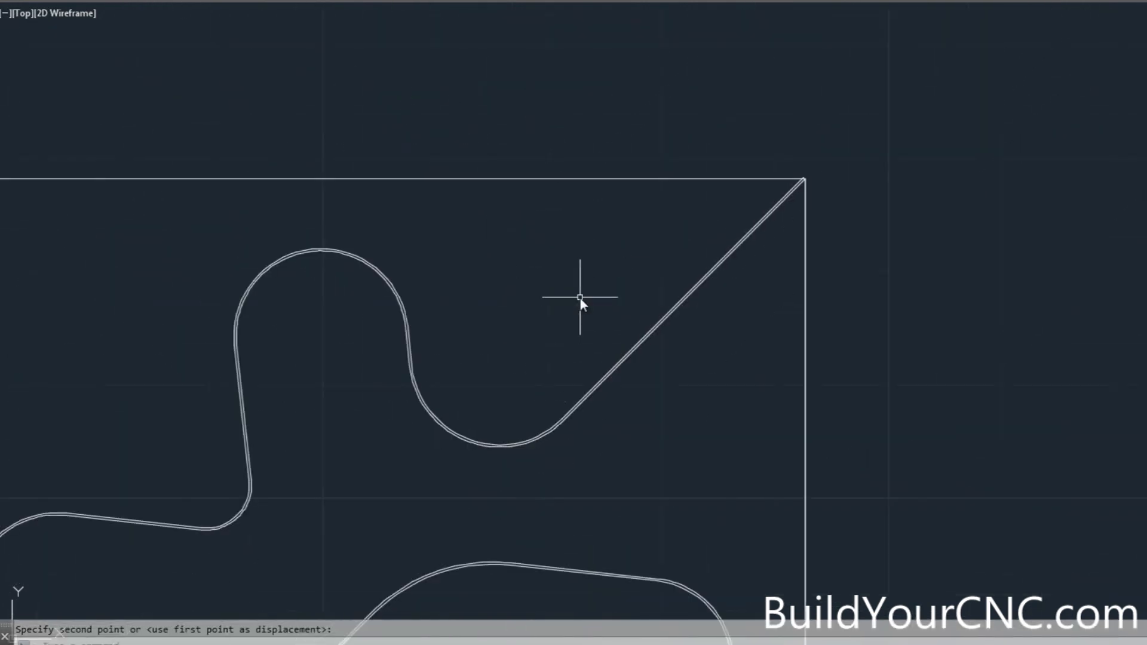
scroll(512, 590, "up", 5)
scroll(511, 588, "down", 3)
scroll(282, 328, "up", 7)
scroll(289, 315, "down", 6)
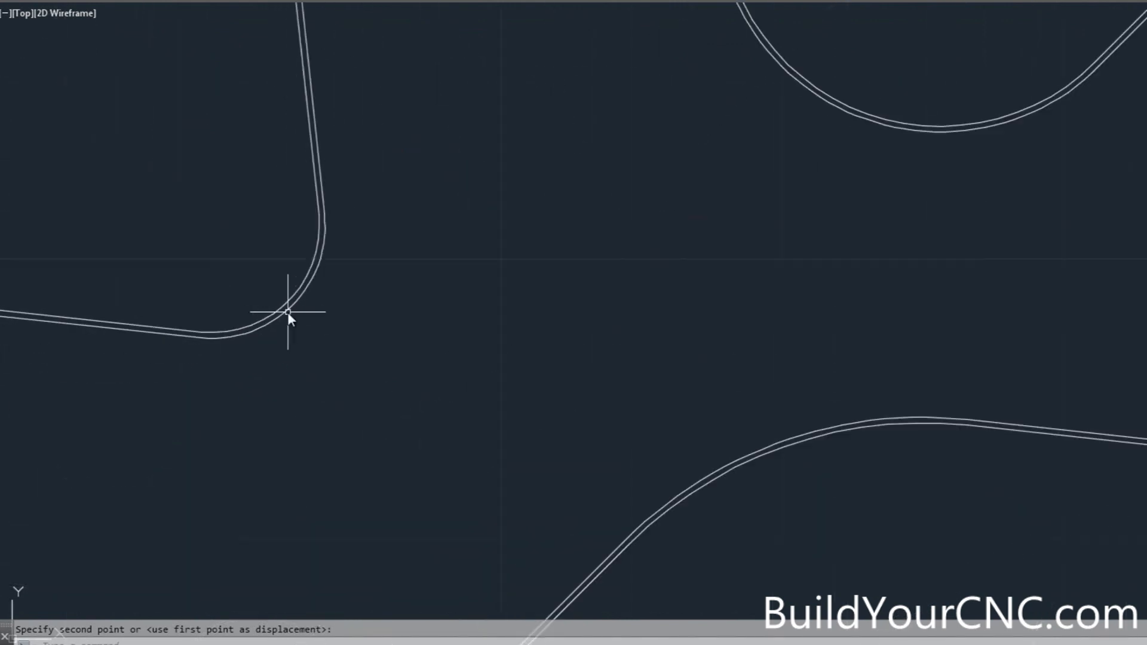
scroll(288, 312, "down", 6)
Trim the overhanging end of the joint profile at the boards' upper outer corner.
scroll(627, 108, "up", 6)
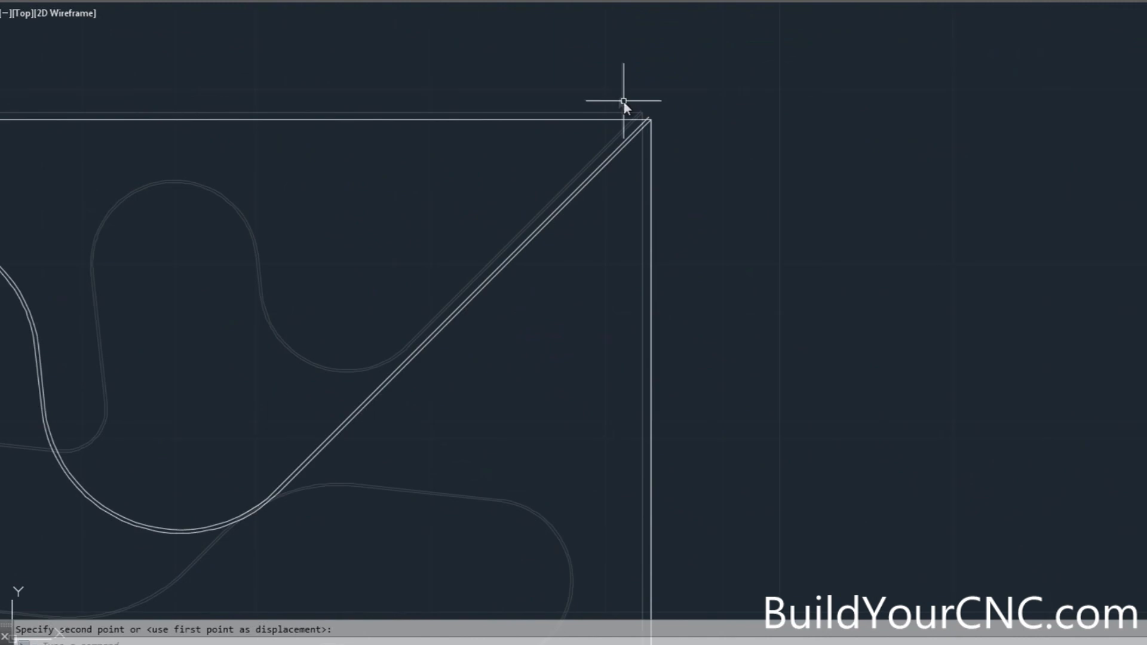
scroll(665, 114, "up", 3)
type("tr")
key("Return")
left_click(612, 207)
scroll(658, 119, "down", 6)
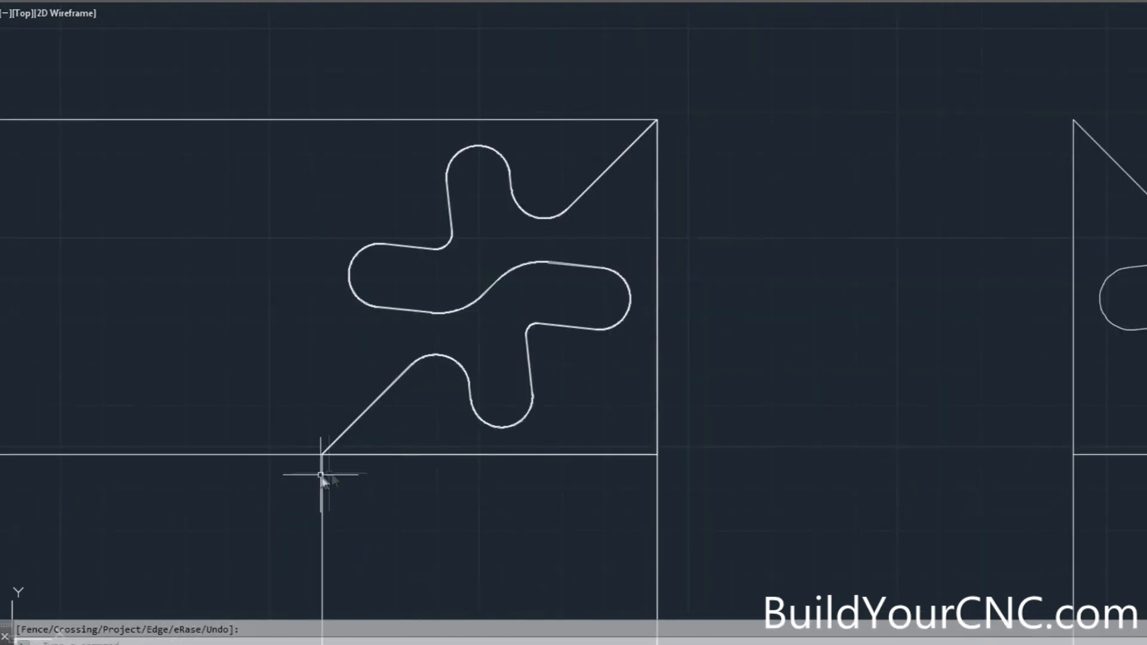
Draw a short vertical line up from the boards' inner corner and trim the horizontal board's profile to it.
scroll(322, 472, "up", 5)
scroll(326, 357, "up", 4)
type("l")
key("Return")
left_click(355, 397)
left_click(351, 300)
key("Return")
type("tr")
key("Return")
left_click(340, 379)
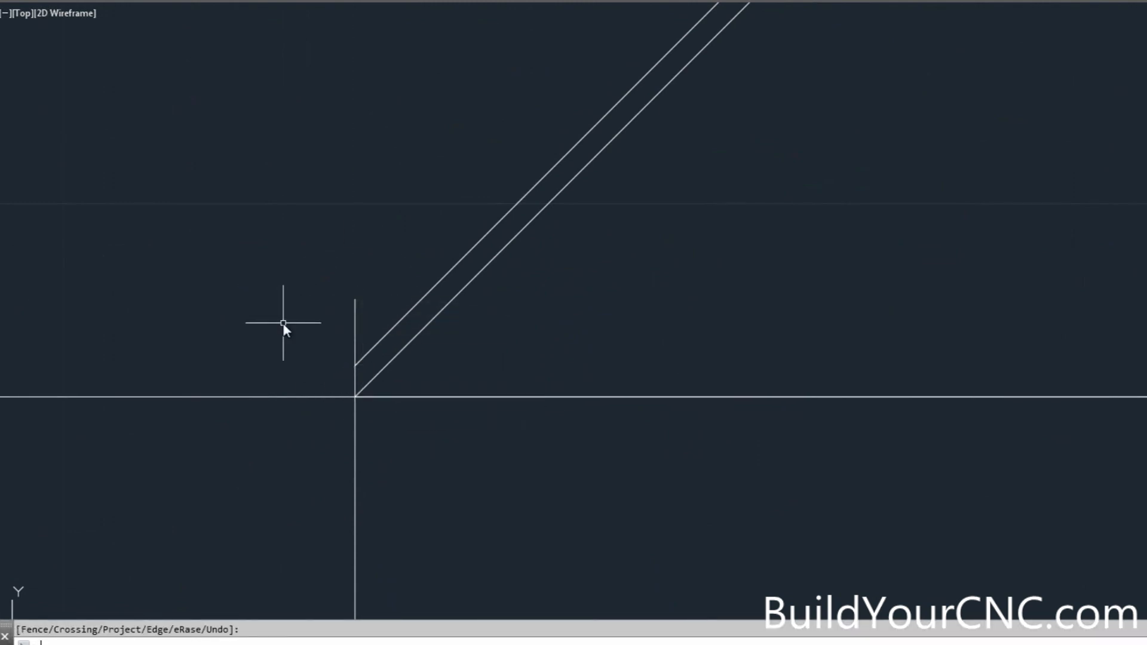
Delete the short vertical line and extend the trimmed joint profile to the horizontal board's lower edge.
left_click(360, 324)
left_click(344, 323)
key("Delete")
type("ex")
key("Return")
key("Return")
left_click(370, 350)
Check the clearance along the overlaid profiles and delete the mirrored copy of the vertical board.
scroll(379, 393, "down", 4)
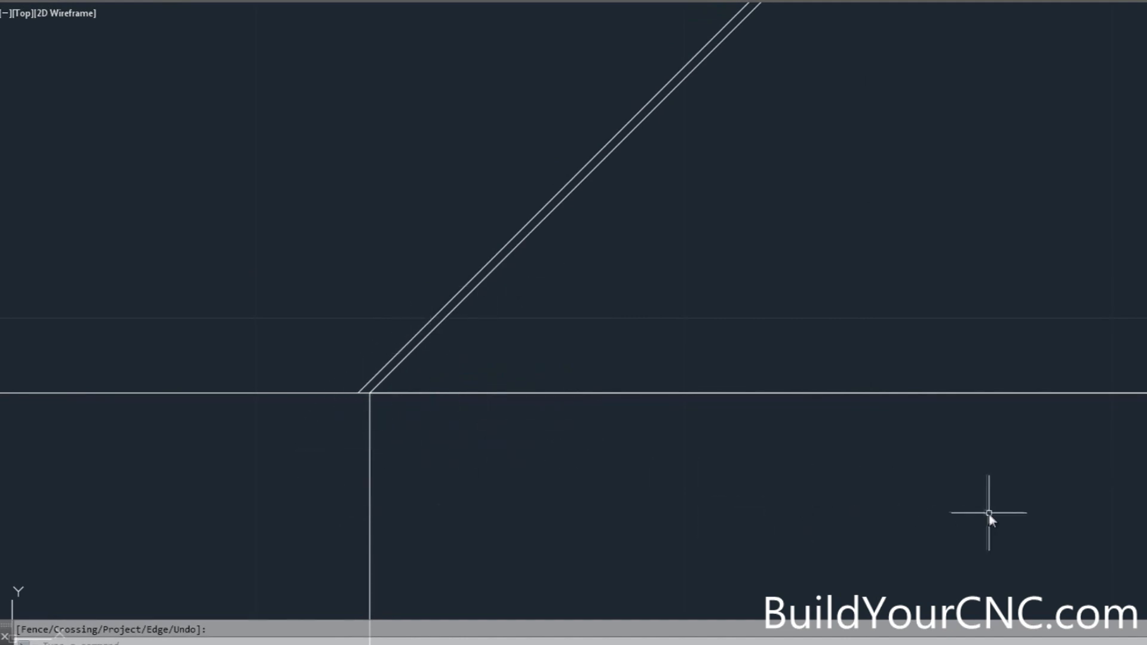
scroll(295, 417, "down", 5)
scroll(603, 159, "up", 6)
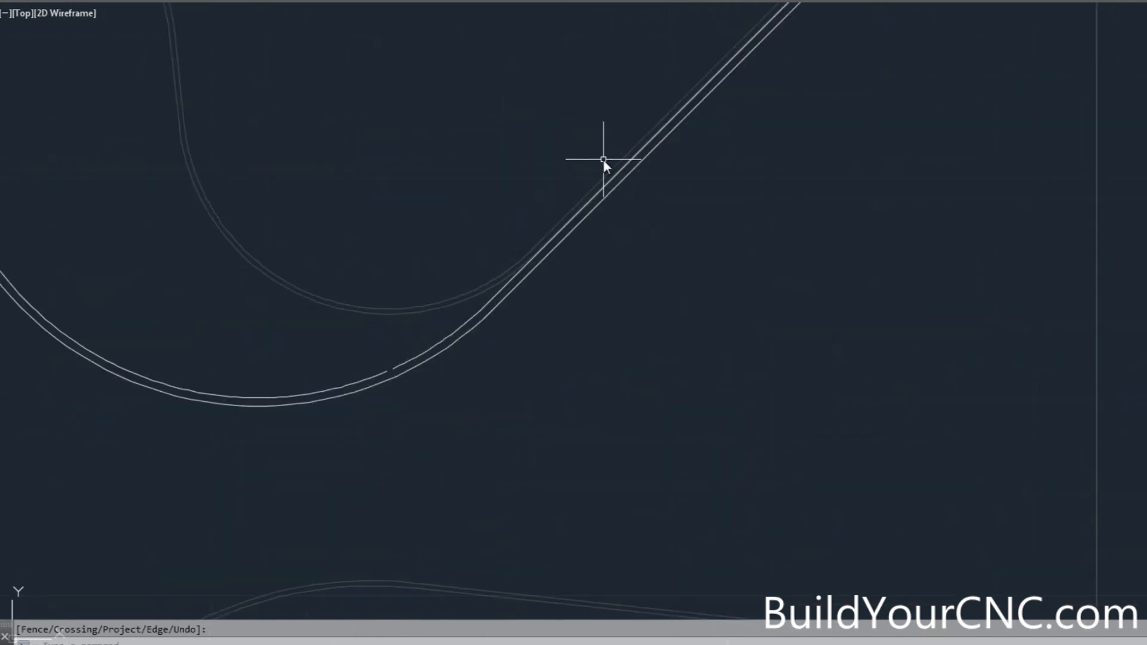
scroll(604, 158, "down", 4)
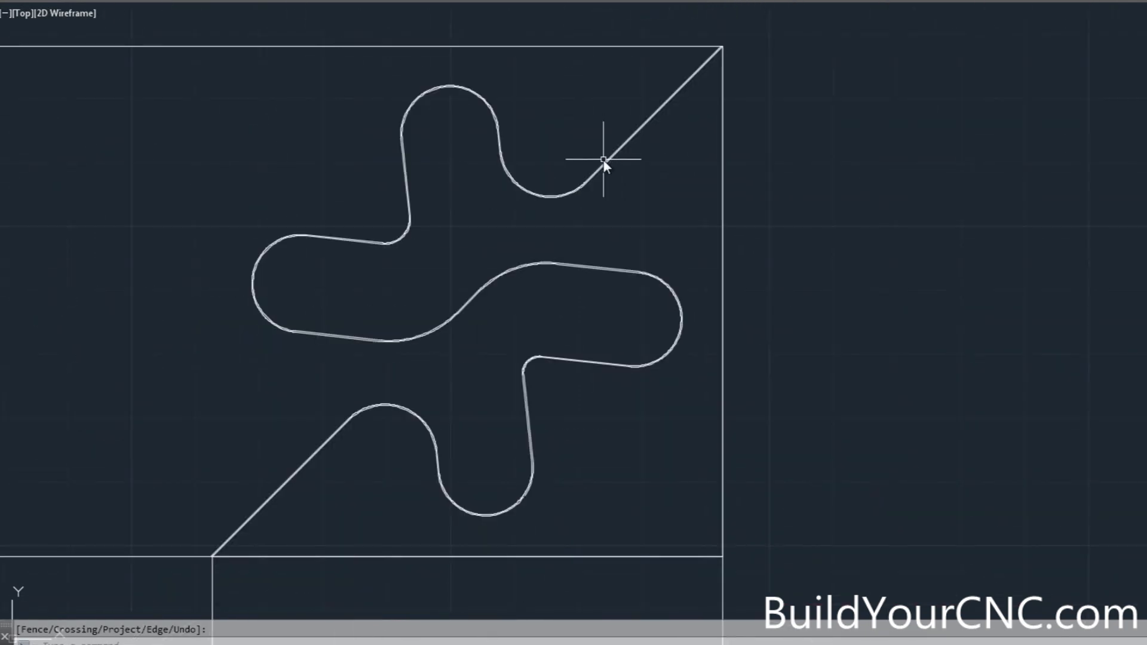
scroll(604, 159, "down", 4)
left_click(631, 343)
key("Delete")
Create a polyline boundary of the area between the horizontal board's joint profile and end edge, and move it clear of the board.
scroll(545, 95, "up", 4)
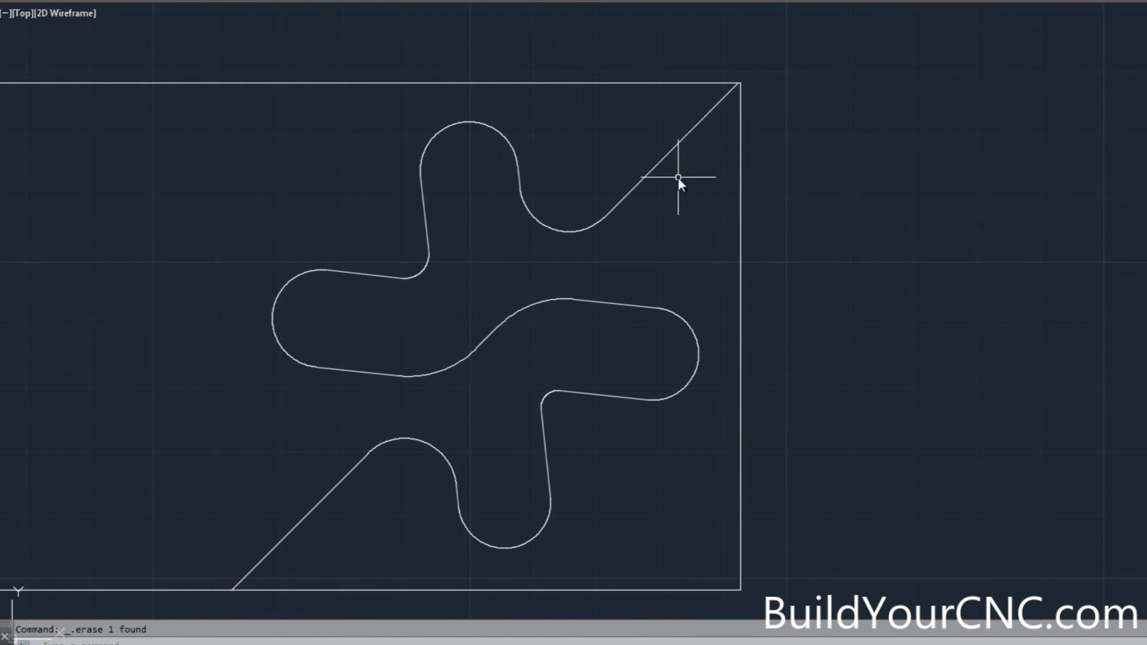
type("bo")
key("Return")
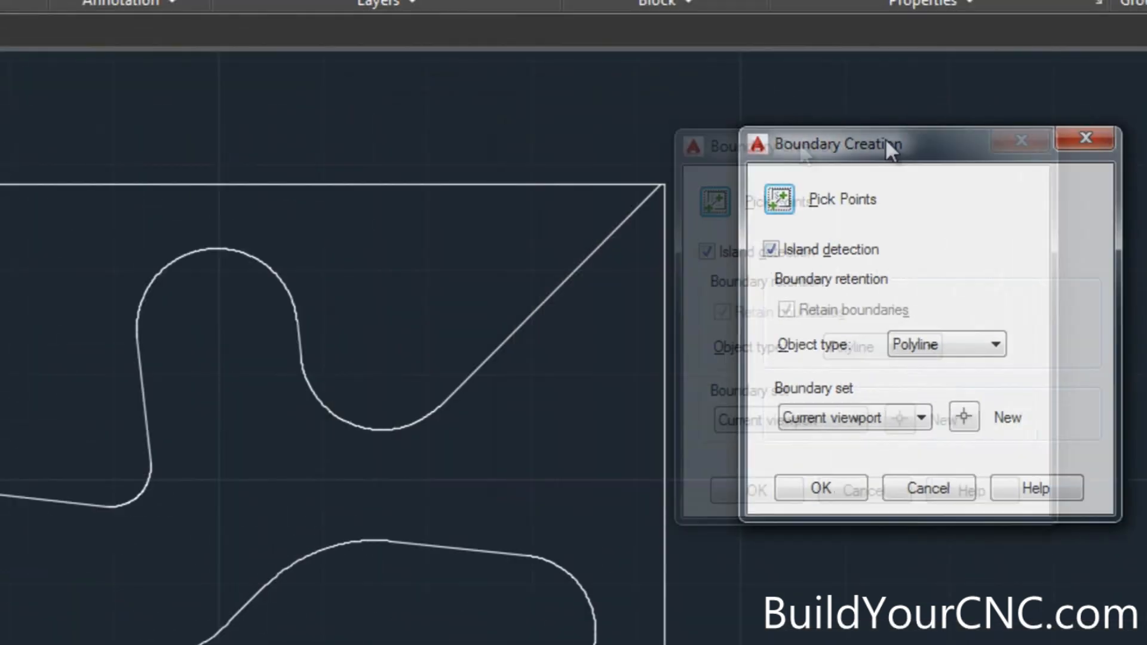
left_click(821, 488)
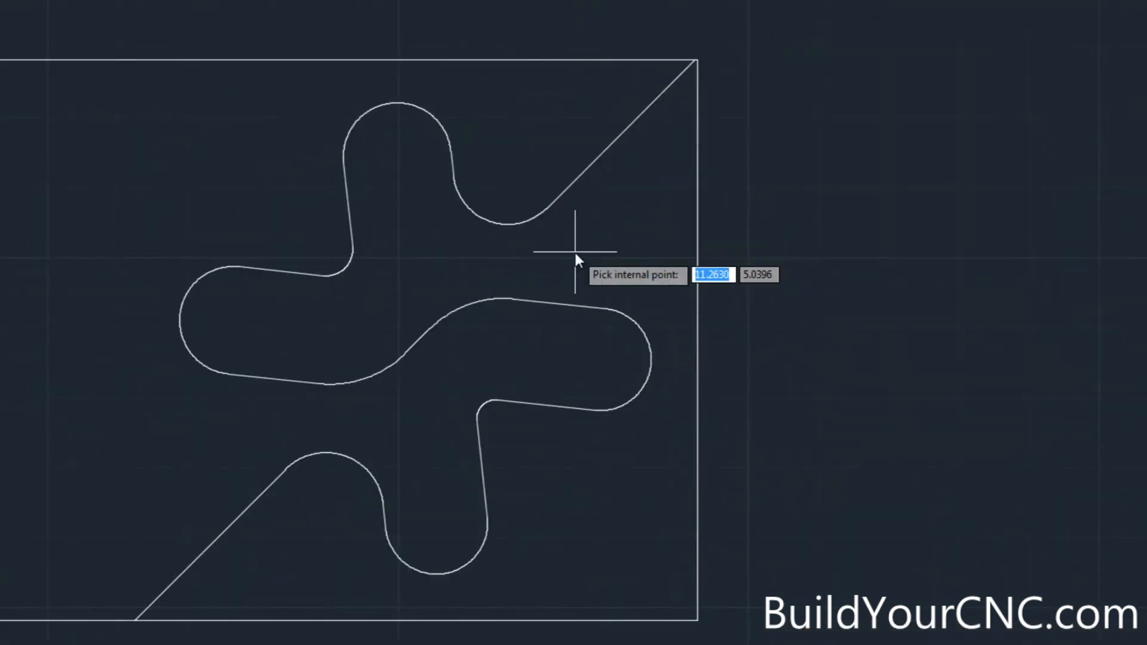
left_click(576, 253)
key("Return")
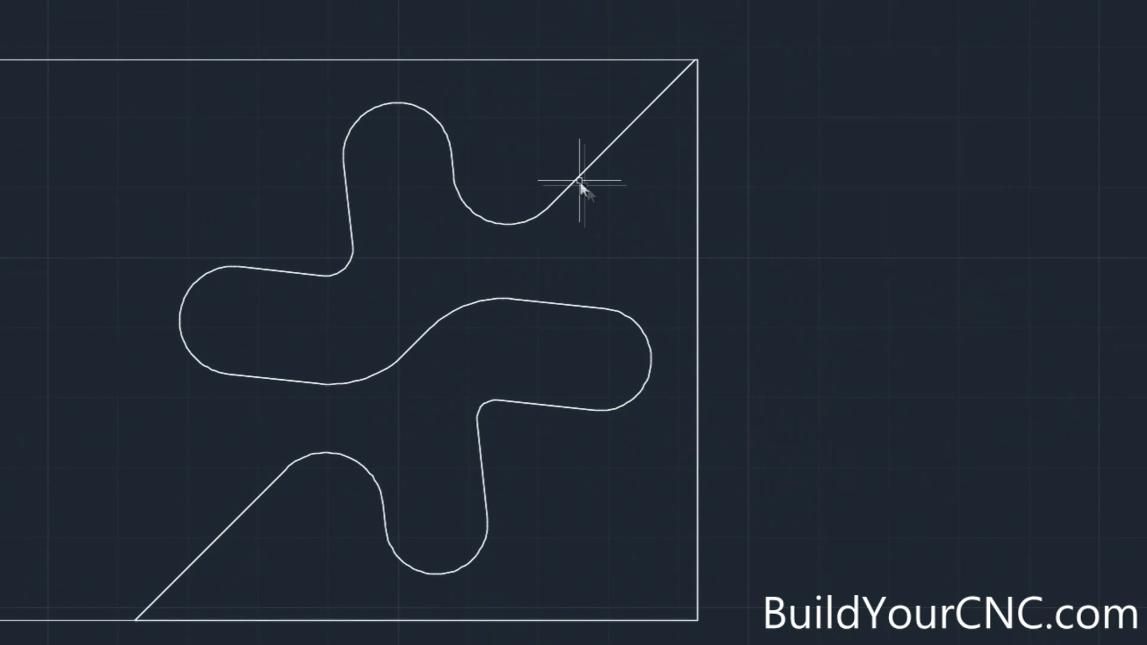
left_click(600, 309)
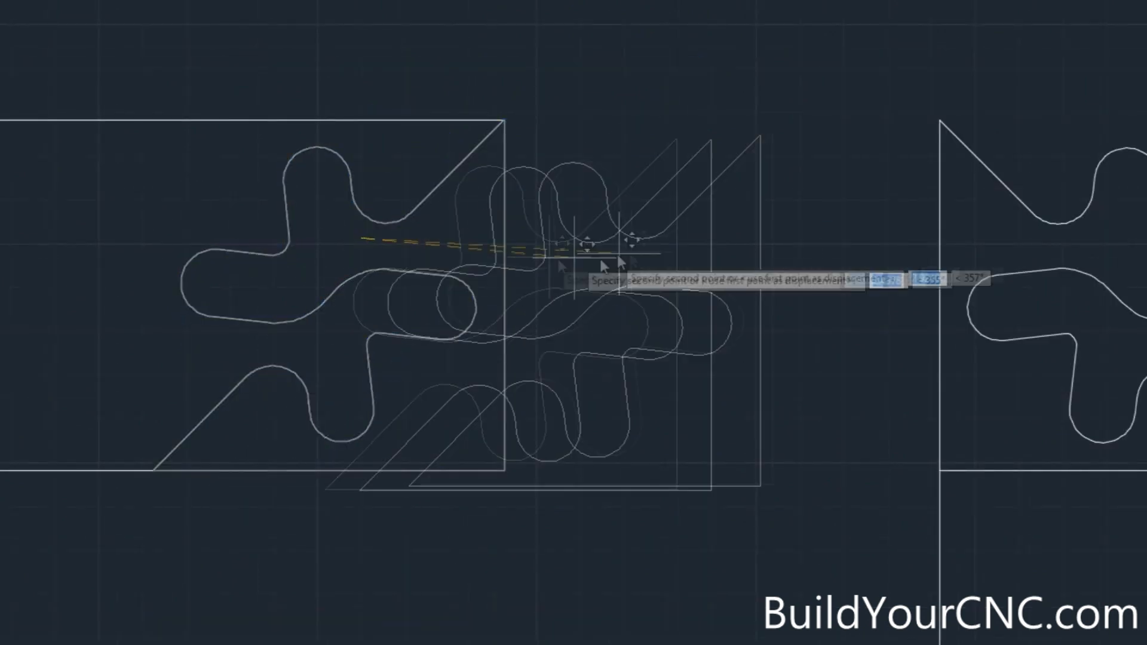
scroll(320, 275, "up", 2)
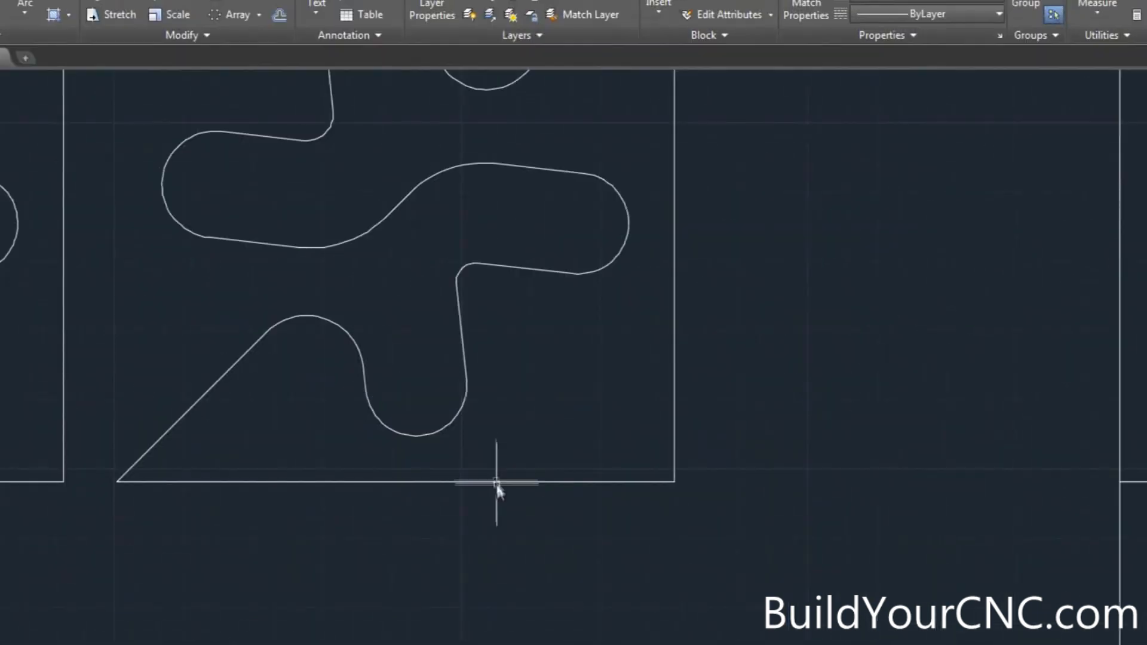
Explode the moved boundary polyline and delete the short segment at its upper tip.
left_click(496, 475)
left_click(485, 475)
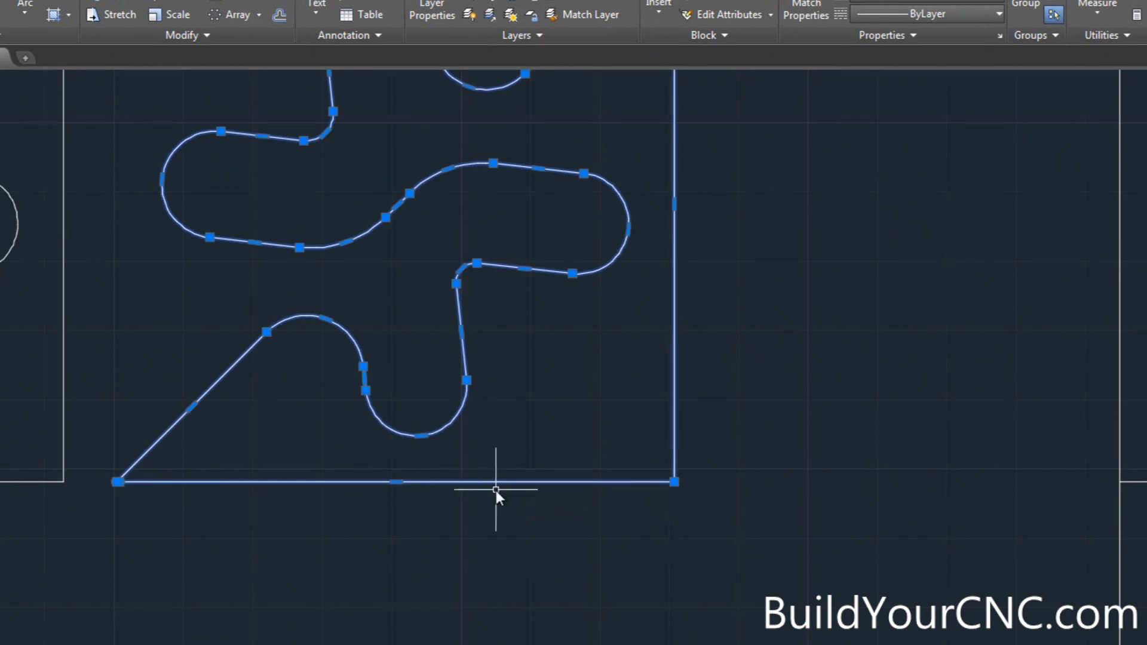
type("j")
key("Return")
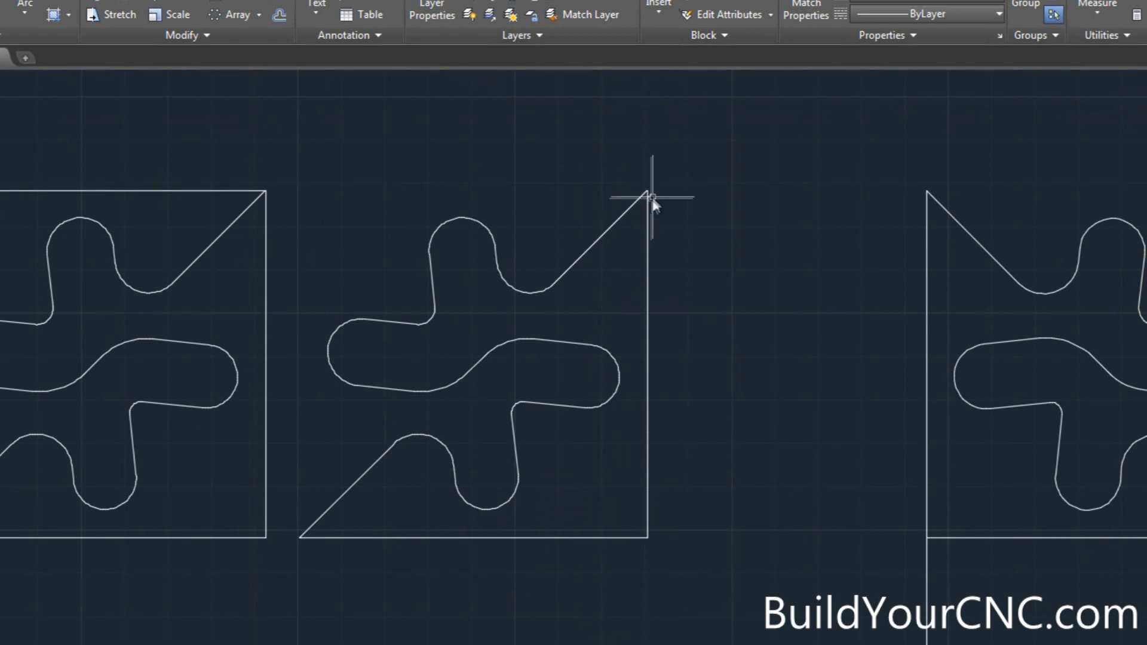
scroll(653, 189, "up", 5)
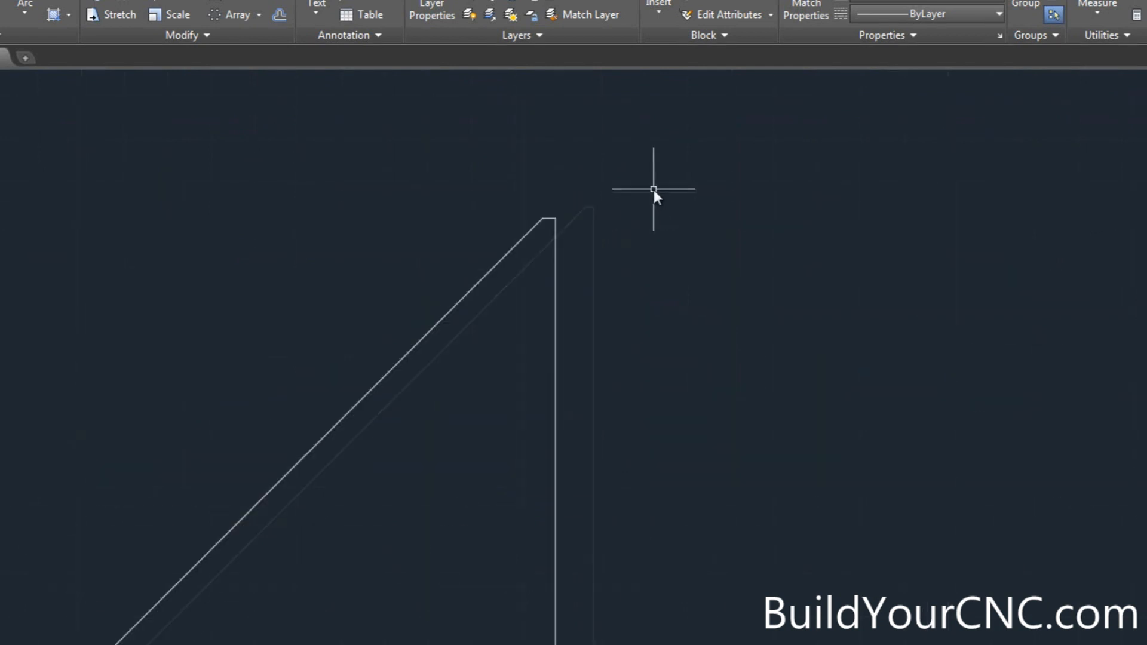
left_click(551, 221)
key("Delete")
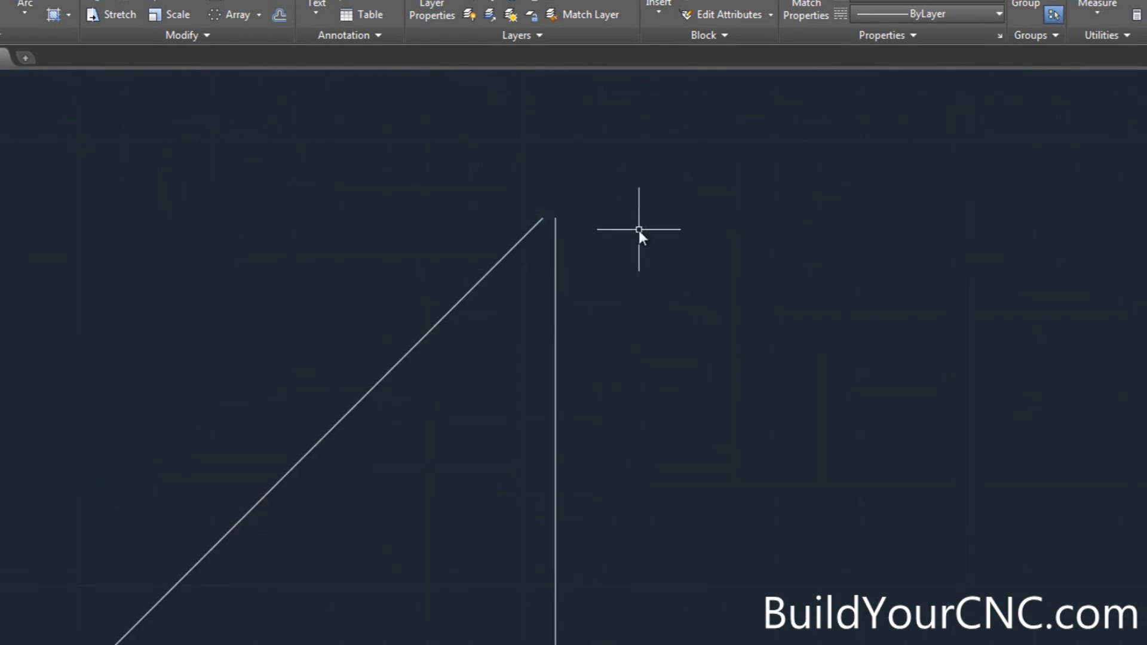
scroll(639, 231, "down", 5)
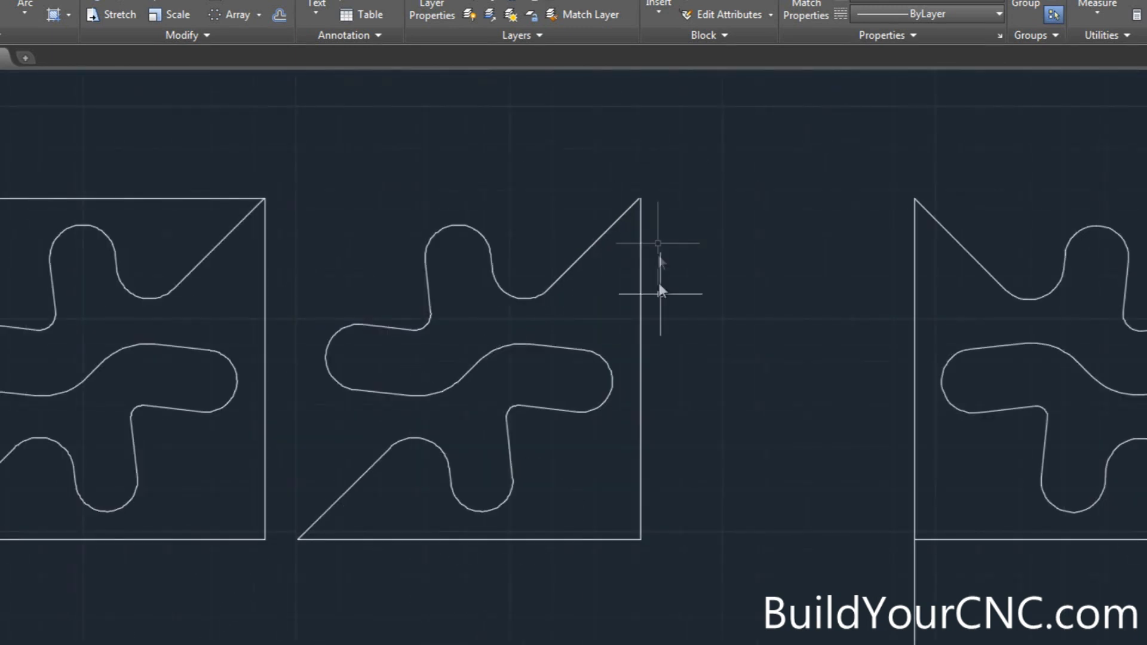
Try offsetting the outline's vertical end edge and lower edge outward at the default distance, and delete those offset lines.
type("o")
key("Return")
key("Return")
left_click(641, 321)
left_click(703, 318)
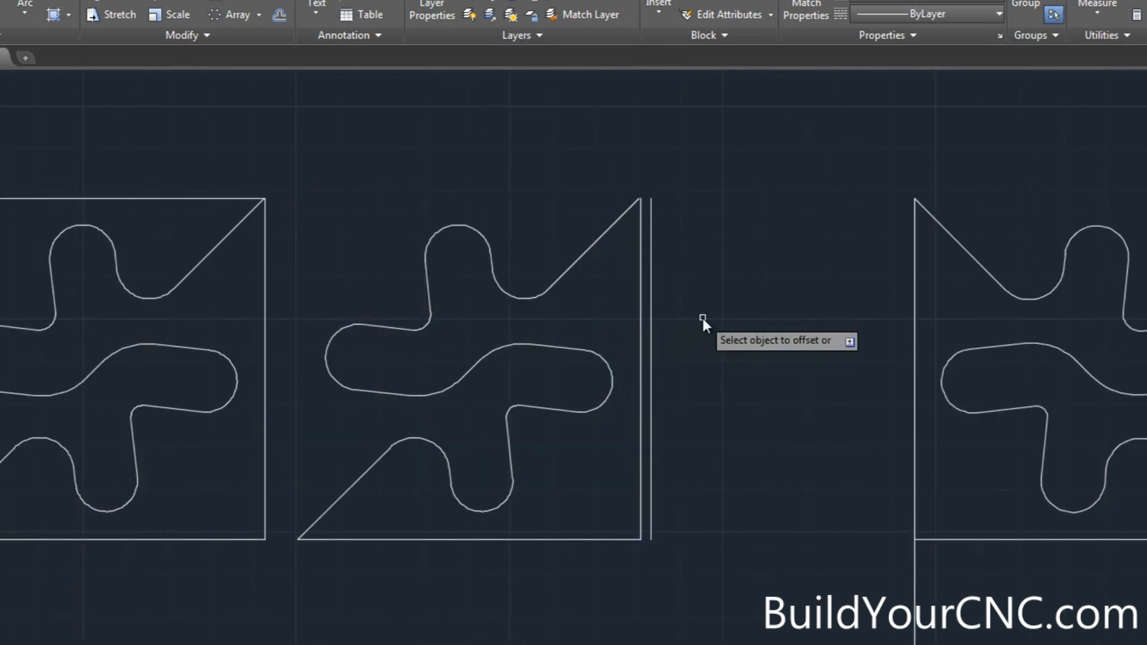
left_click(517, 541)
left_click(513, 576)
key("Escape")
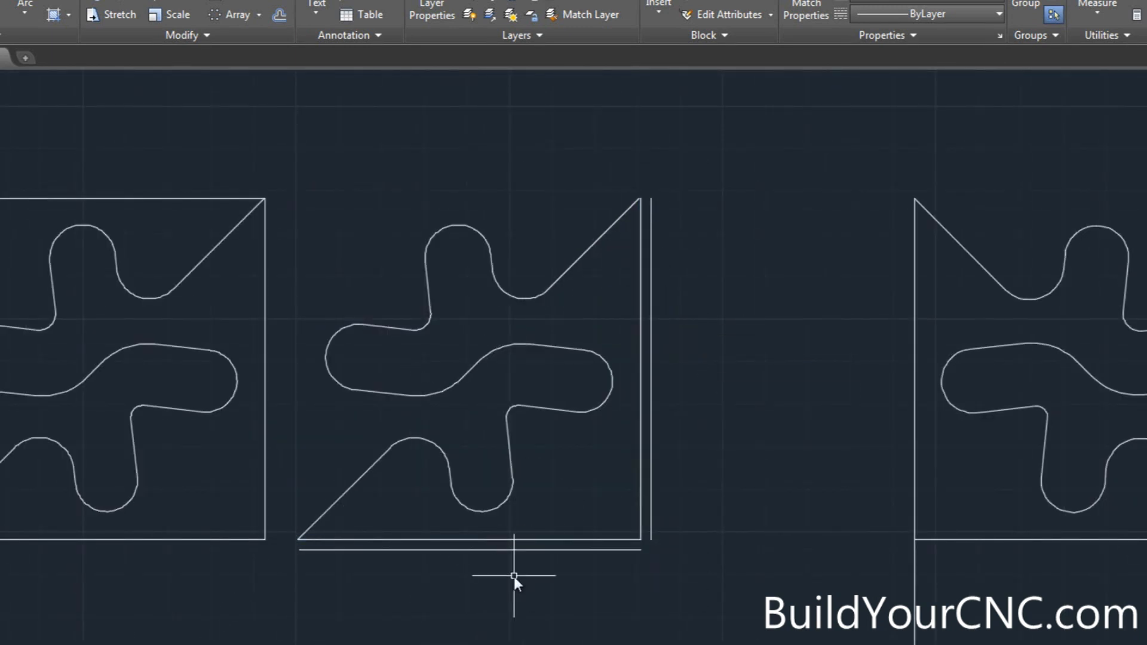
left_click(650, 493)
key("Delete")
Offset the outline's vertical end edge and lower edge outward by .5.
type("o")
key("Return")
type(".5")
key("Return")
left_click(641, 302)
left_click(704, 306)
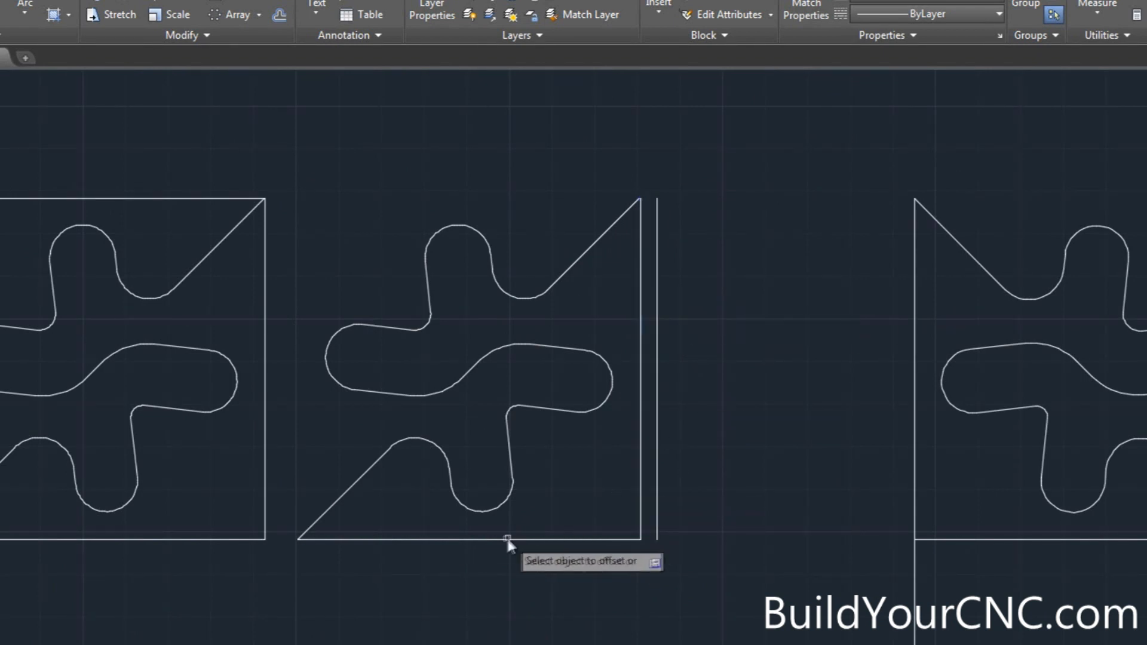
left_click(504, 540)
left_click(453, 618)
Draw a two-point circle between the diagonal-side ends of the lower edge and its offset line.
scroll(292, 568, "up", 10)
key("Escape")
type("c")
key("Return")
type("2p")
key("Return")
left_click(357, 285)
left_click(363, 462)
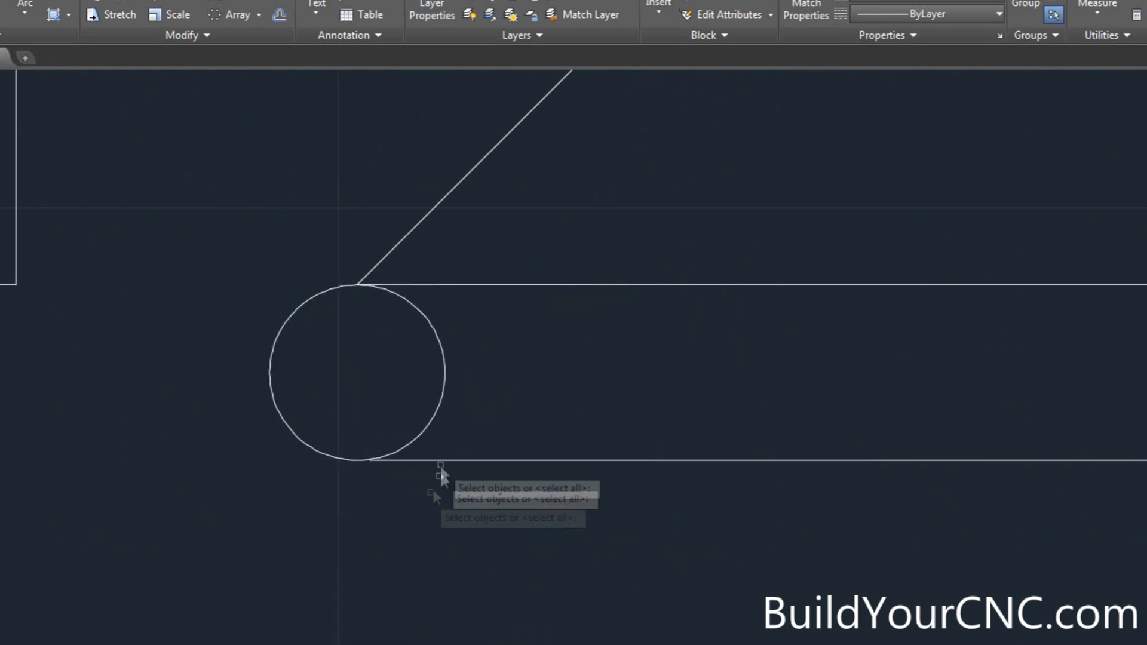
Trim away the half of the circle lying between the two horizontal lines.
type("tr")
key("Return")
left_click(440, 411)
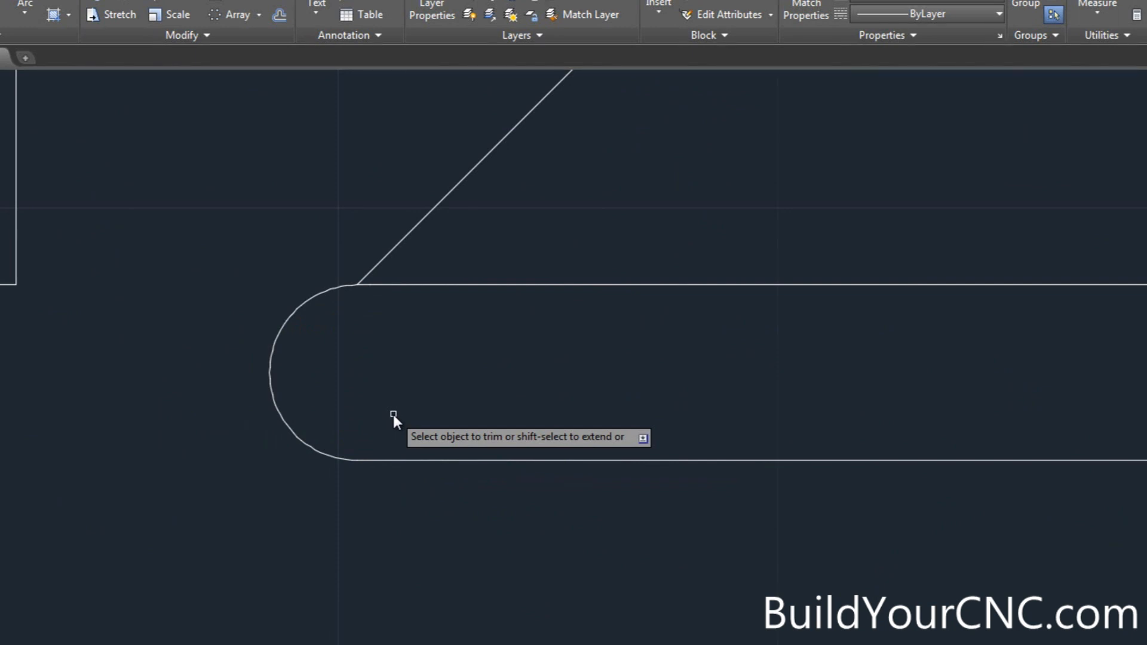
key("Escape")
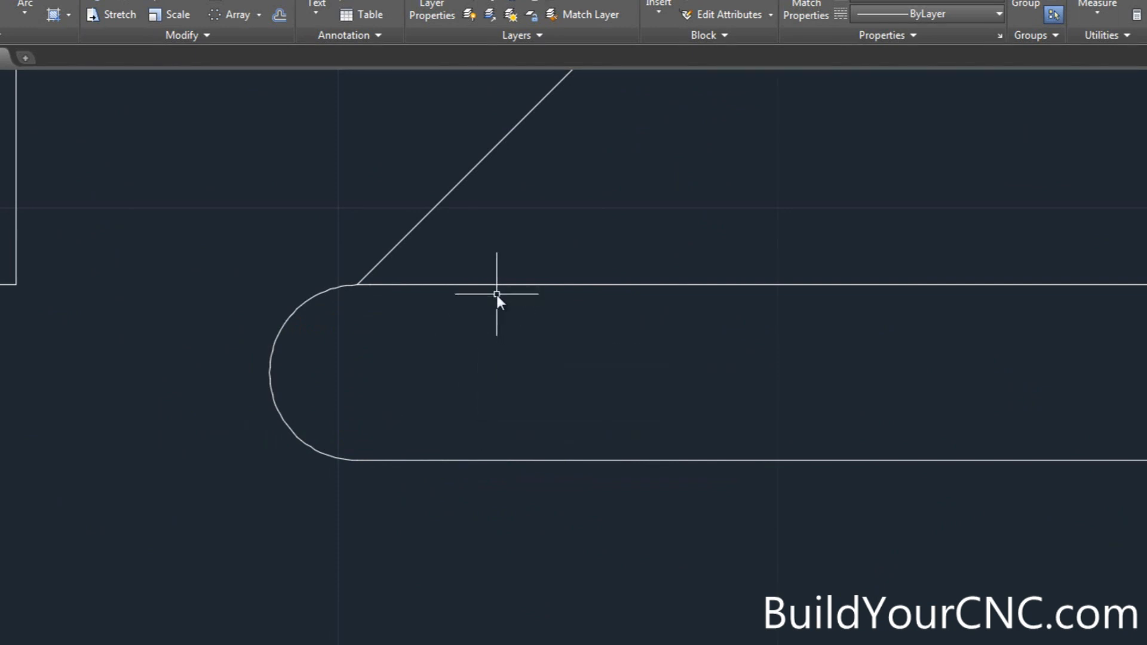
Delete the original lower edge so the diagonal runs into the rounded end, and check their junction.
left_click(489, 286)
key("Delete")
scroll(358, 284, "up", 5)
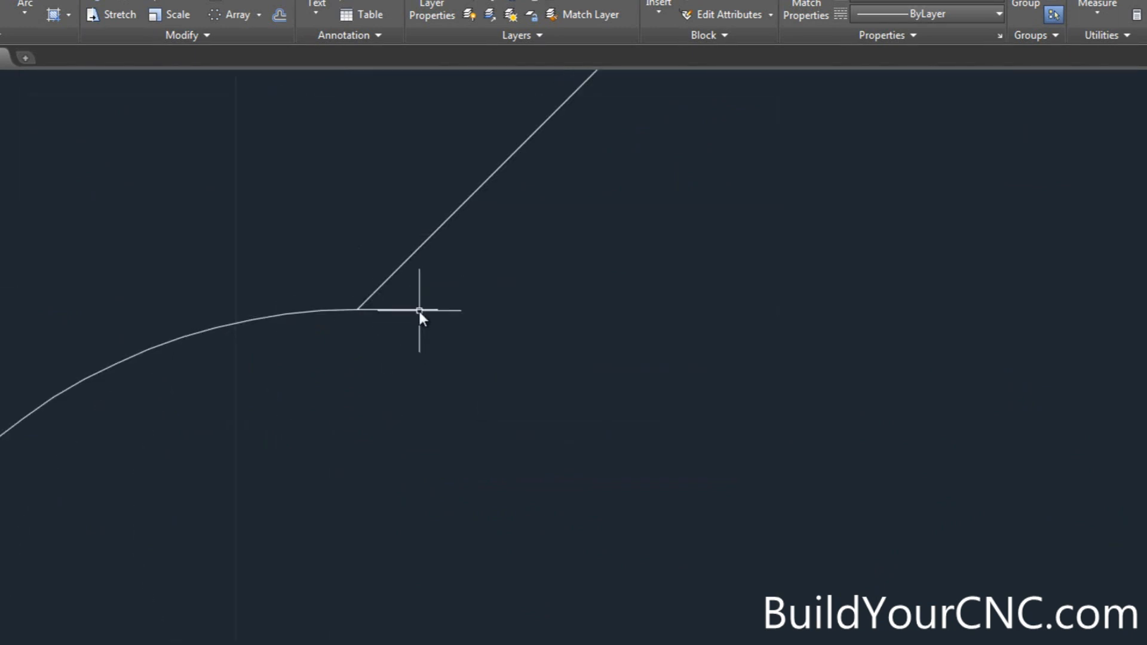
scroll(278, 358, "down", 5)
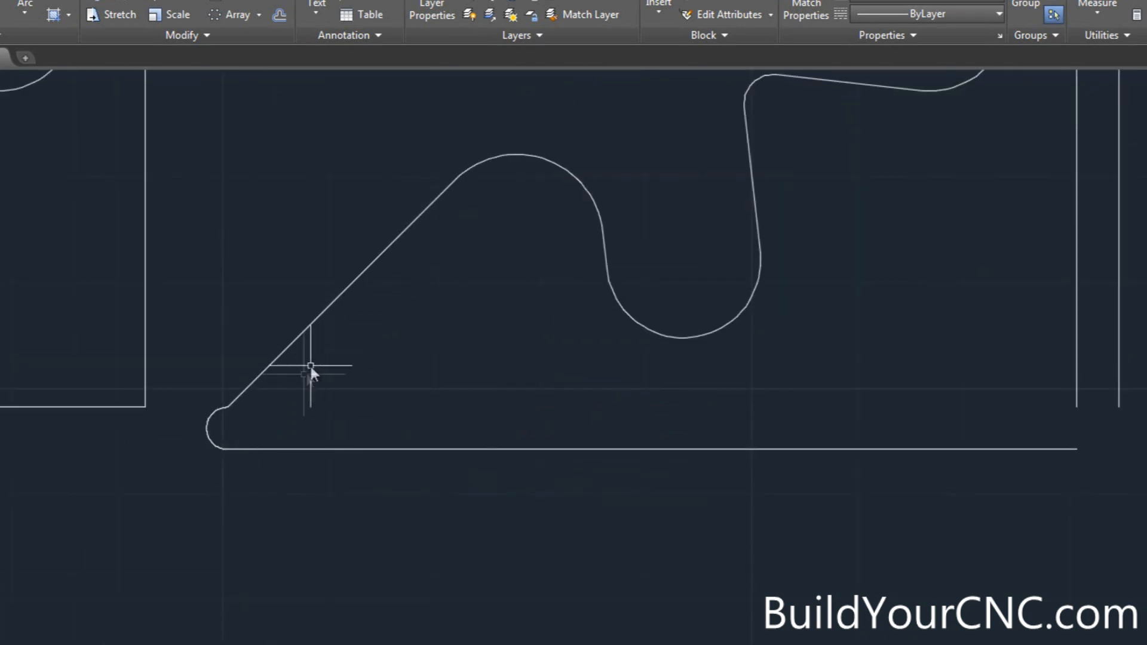
scroll(270, 405, "up", 5)
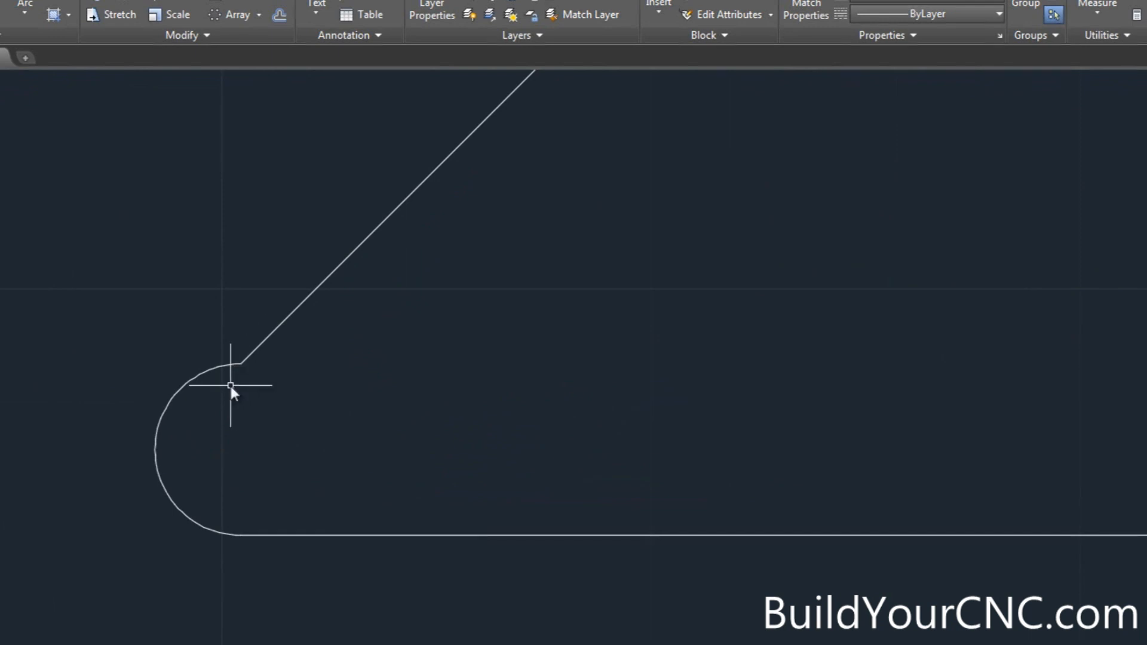
Fillet the offset vertical line and the offset lower line together with a radius of .25.
scroll(228, 406, "down", 10)
scroll(739, 425, "down", 2)
scroll(741, 513, "up", 4)
type("f")
key("Return")
type("r")
key("Return")
type(".25")
key("Return")
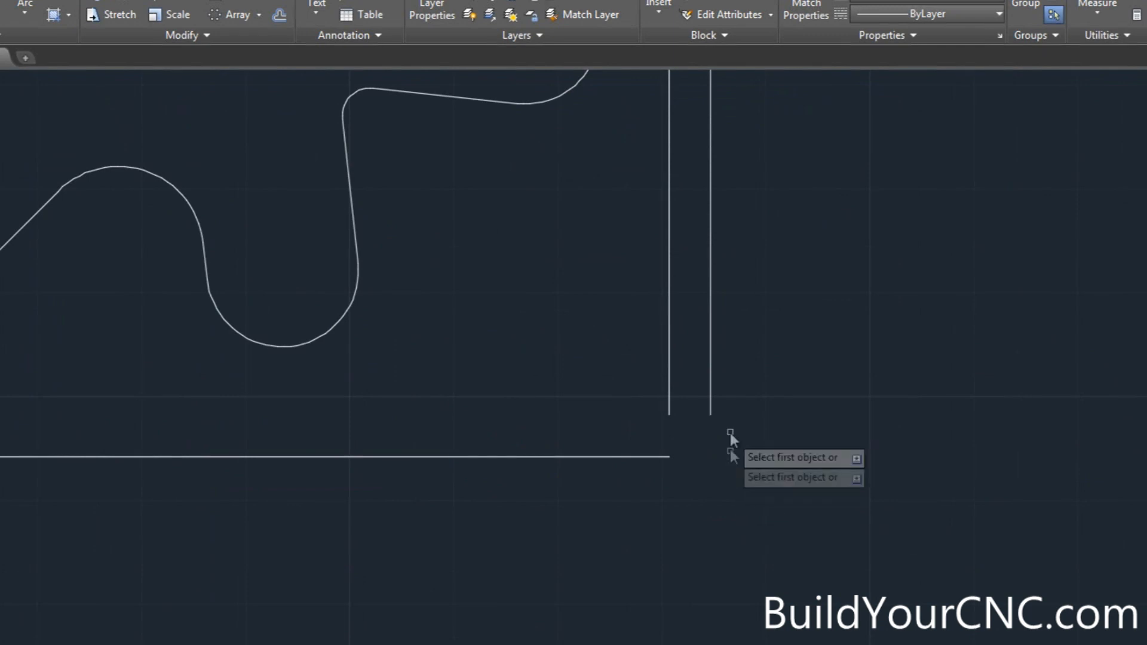
left_click(711, 392)
left_click(654, 457)
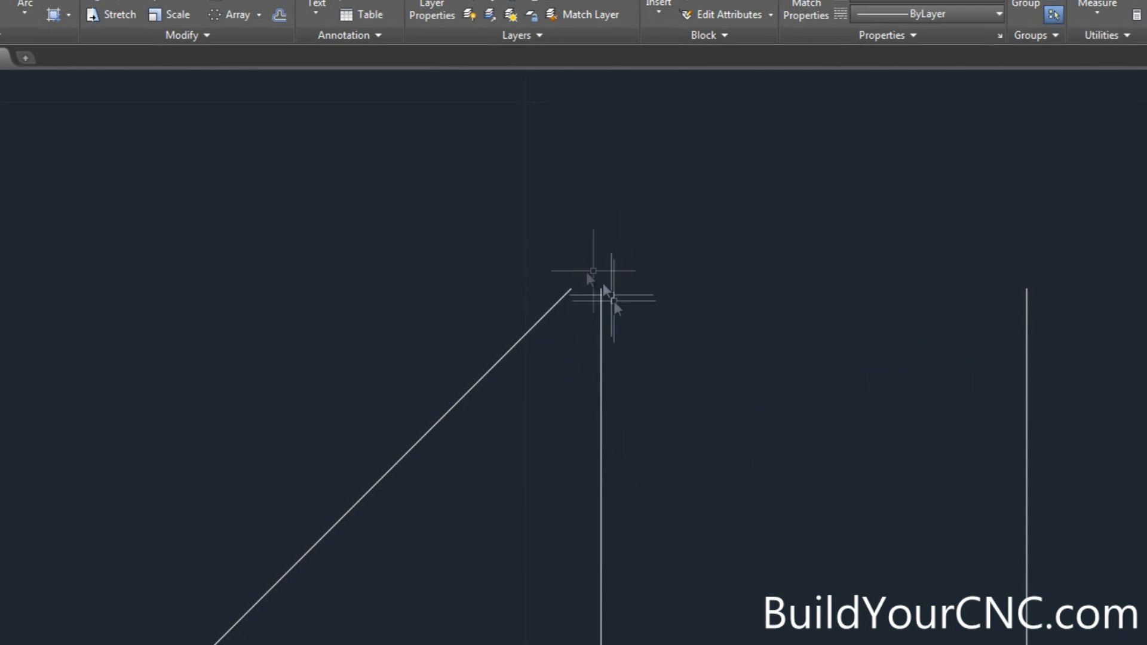
Draw a two-point circle between the upper ends of the diagonal and the offset vertical line, and delete the original vertical edge.
type("c")
key("Return")
type("2p")
key("Return")
left_click(570, 289)
left_click(1026, 289)
left_click(601, 312)
key("Delete")
scroll(686, 301, "down", 4)
Trim away the lower half of the circle at the diagonal's upper end.
type("tr")
key("Return")
key("Return")
left_click(717, 386)
key("Escape")
scroll(949, 187, "down", 8)
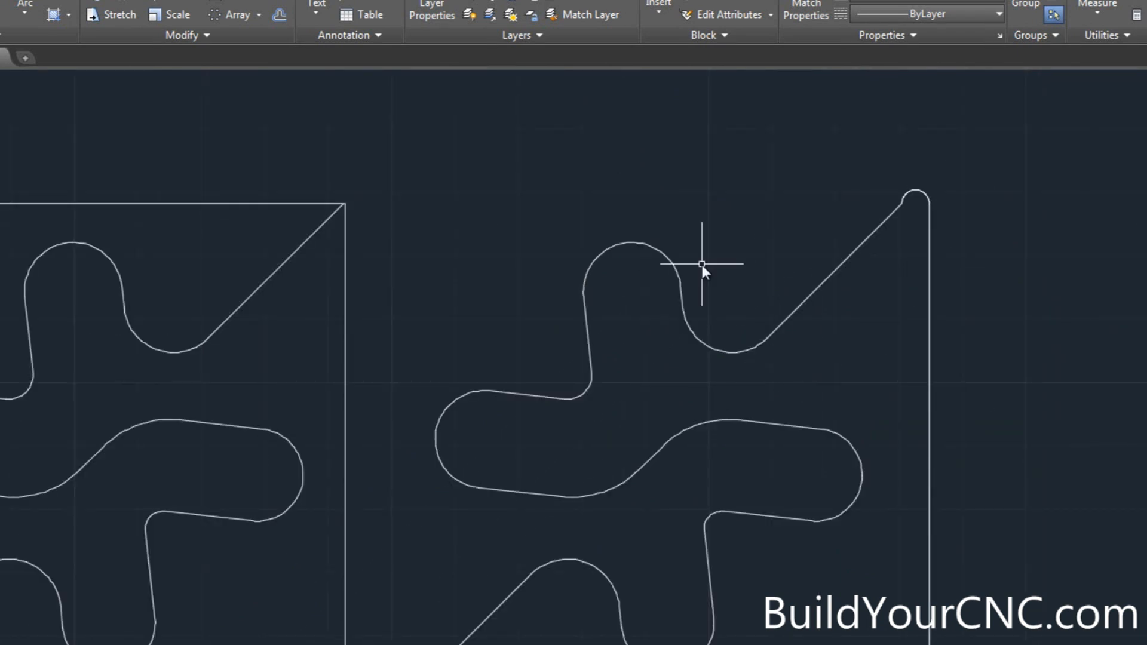
type("o")
key("Return")
type("o")
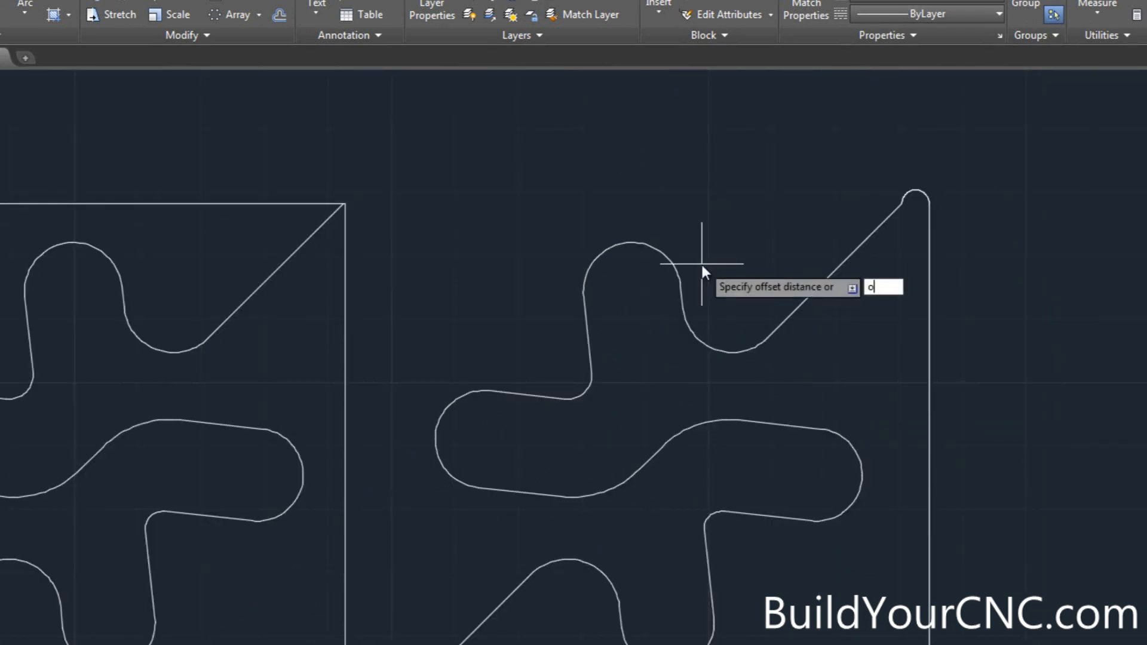
key("Escape")
Undo the rounded ends, edge deletions and corner fillet, back to the original outline with its two offset lines.
key("ctrl+z")
key("ctrl+z")
key("ctrl+z")
key("ctrl+z")
key("ctrl+z")
key("ctrl+z")
key("ctrl+z")
key("ctrl+z")
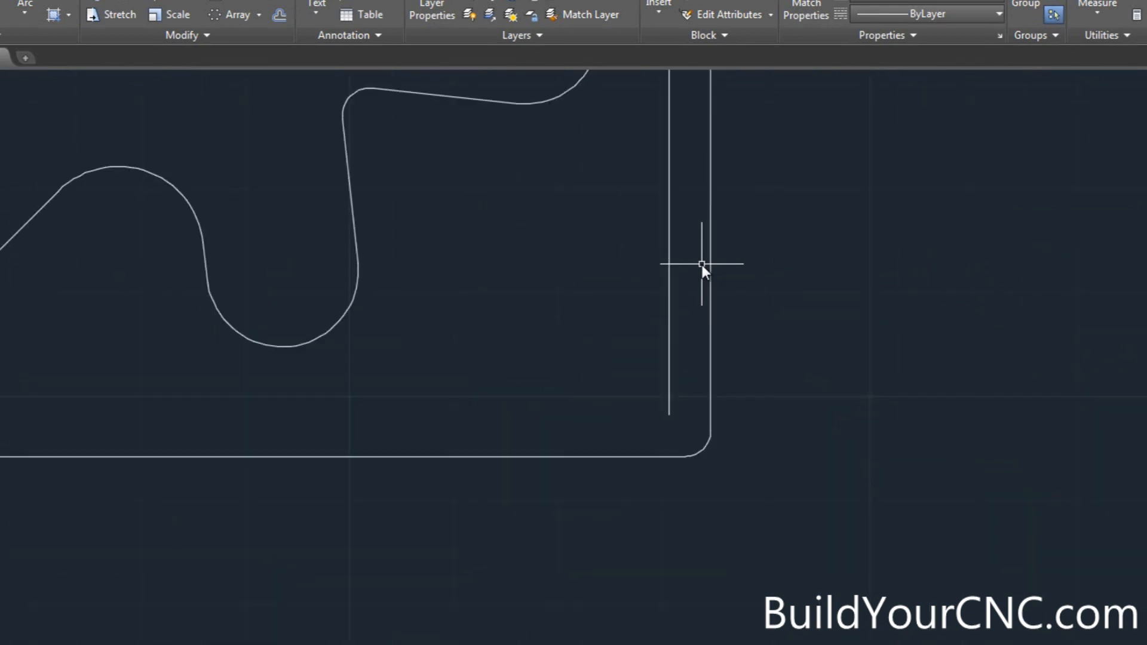
key("ctrl+z")
key("ctrl+z")
key("ctrl+z")
key("ctrl+z")
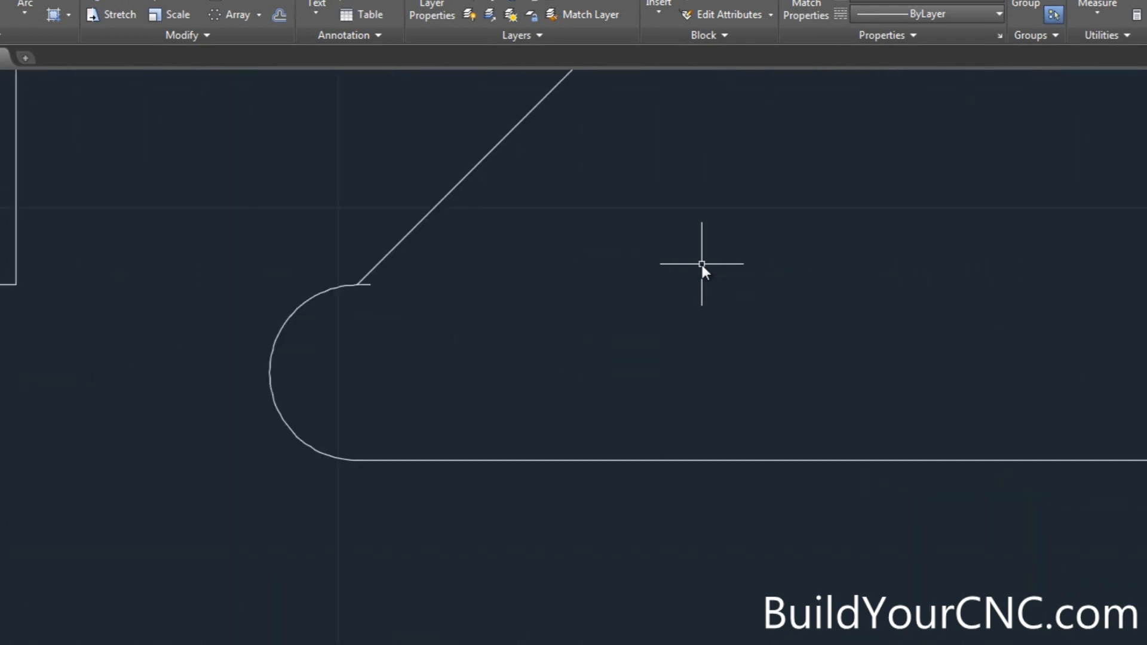
key("ctrl+z")
key("ctrl+z")
key("ctrl+z")
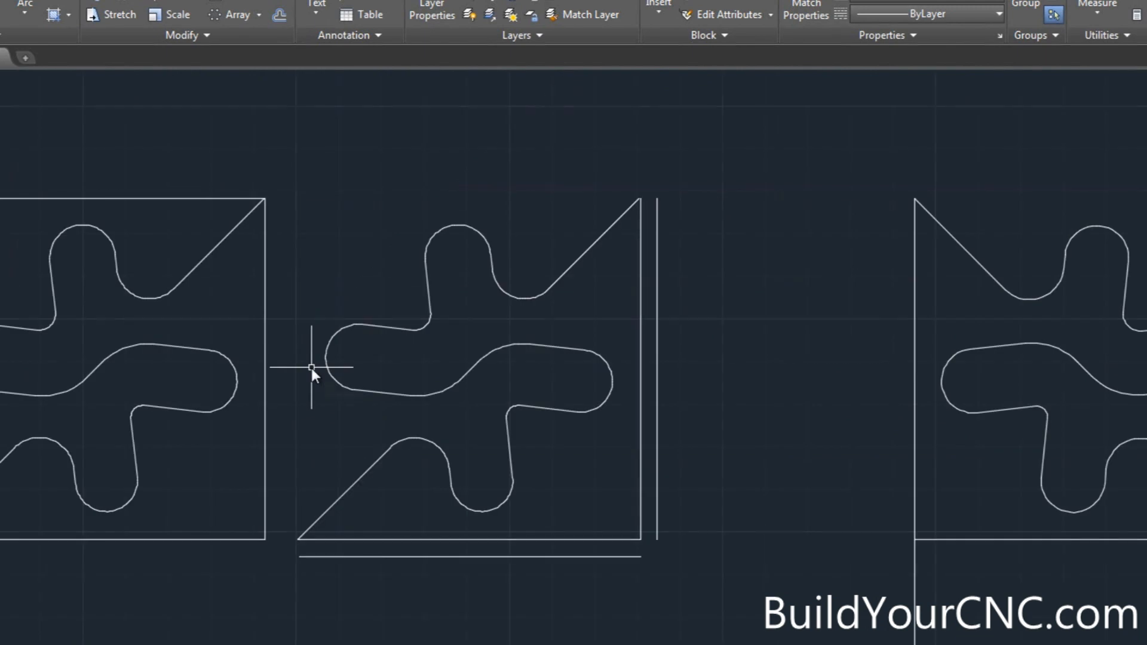
Fillet the diagonal and the original vertical edge into a sharp corner at their upper ends.
scroll(625, 210, "up", 6)
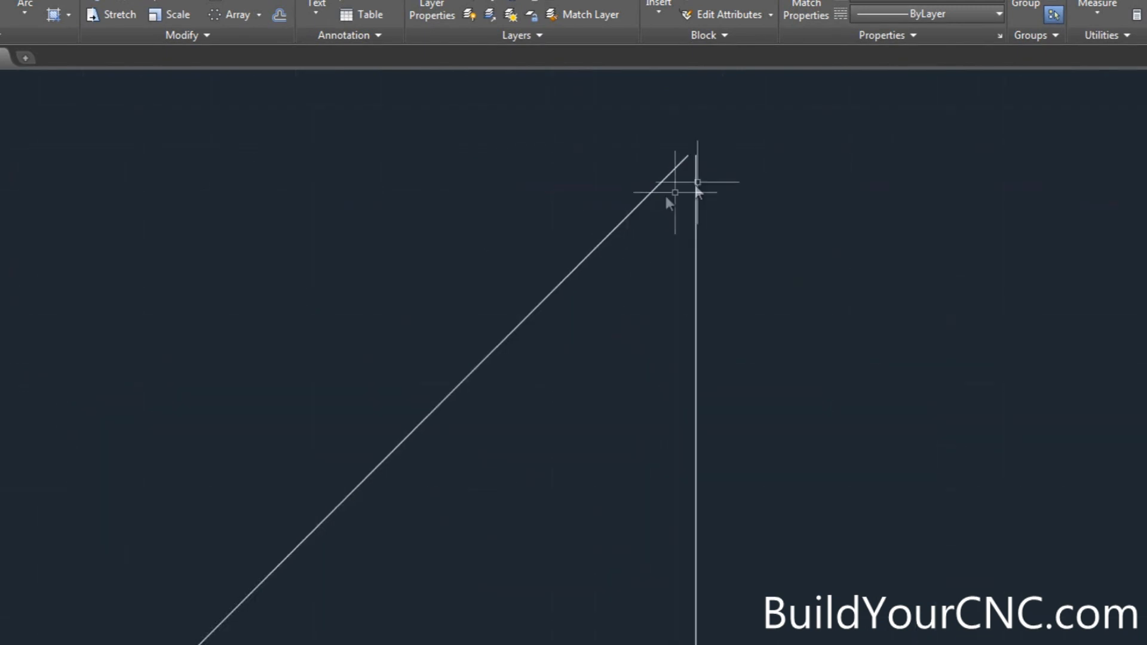
type("f")
key("Return")
type("r")
key("Return")
key("Return")
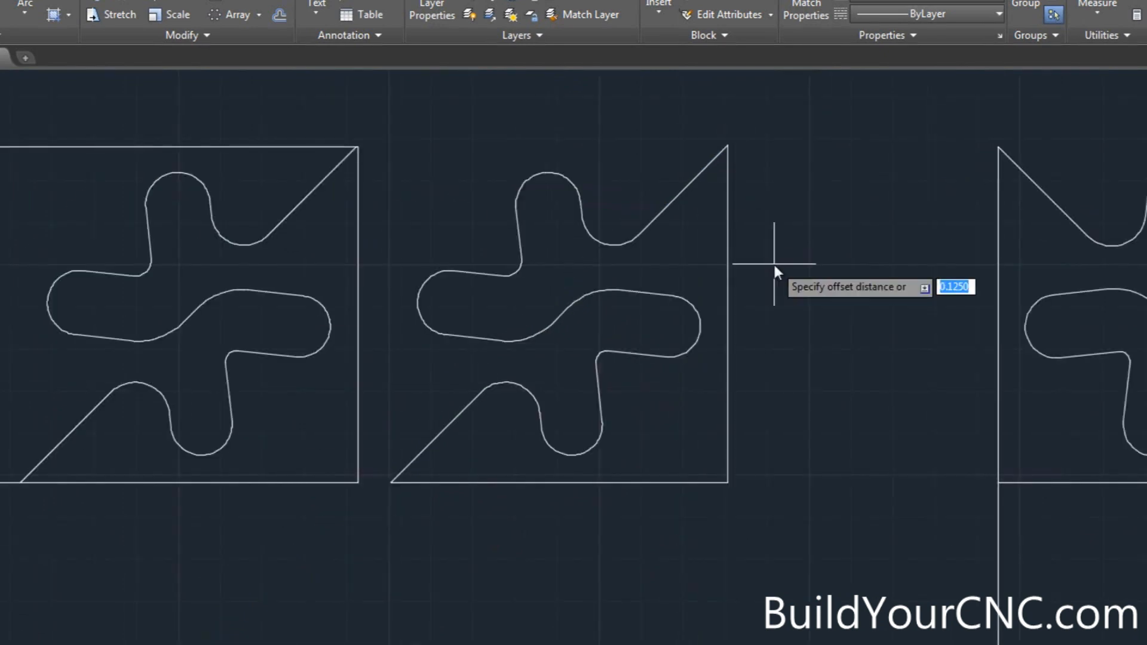
Offset the outline's vertical edge and lower edge outward by the same distance.
type(".125")
key("BackSpace")
key("BackSpace")
key("BackSpace")
key("BackSpace")
key("Return")
left_click(727, 224)
left_click(754, 239)
left_click(610, 483)
left_click(611, 515)
key("Escape")
Fillet the offset lower line and the offset vertical line together into a rounded corner.
type("f")
key("Return")
key("Return")
left_click(714, 503)
left_click(748, 468)
key("Return")
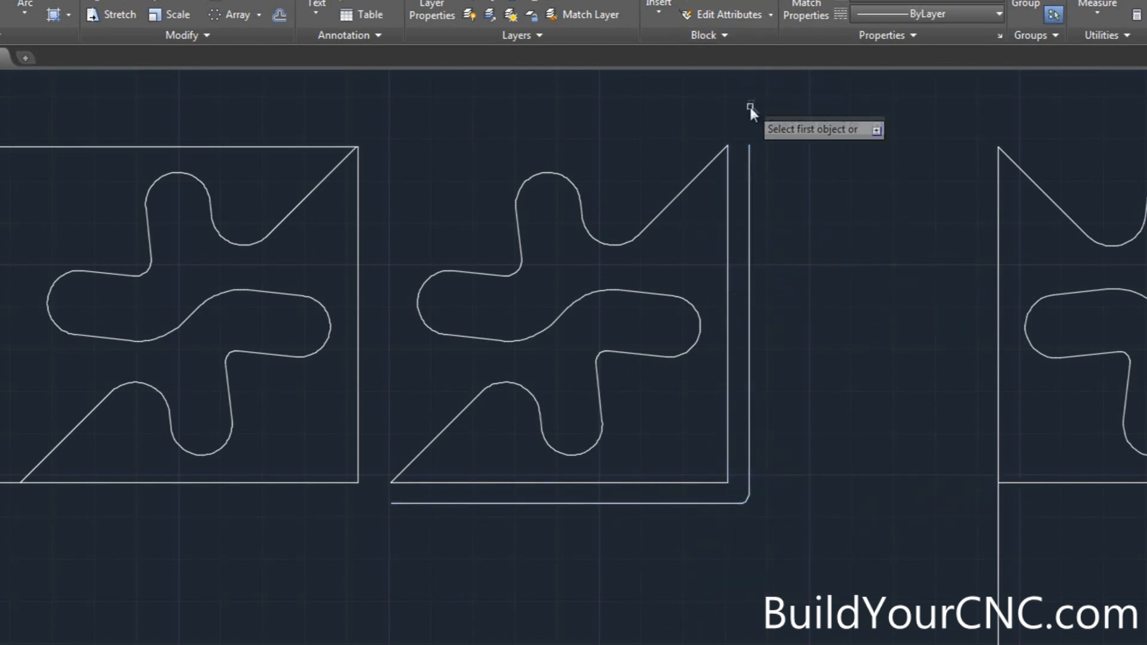
Round the upper end with a two-point circle between the diagonal and the offset vertical line, trimmed to its outer half.
scroll(753, 122, "up", 8)
left_click(583, 295)
left_click(717, 310)
type("tr")
key("Return")
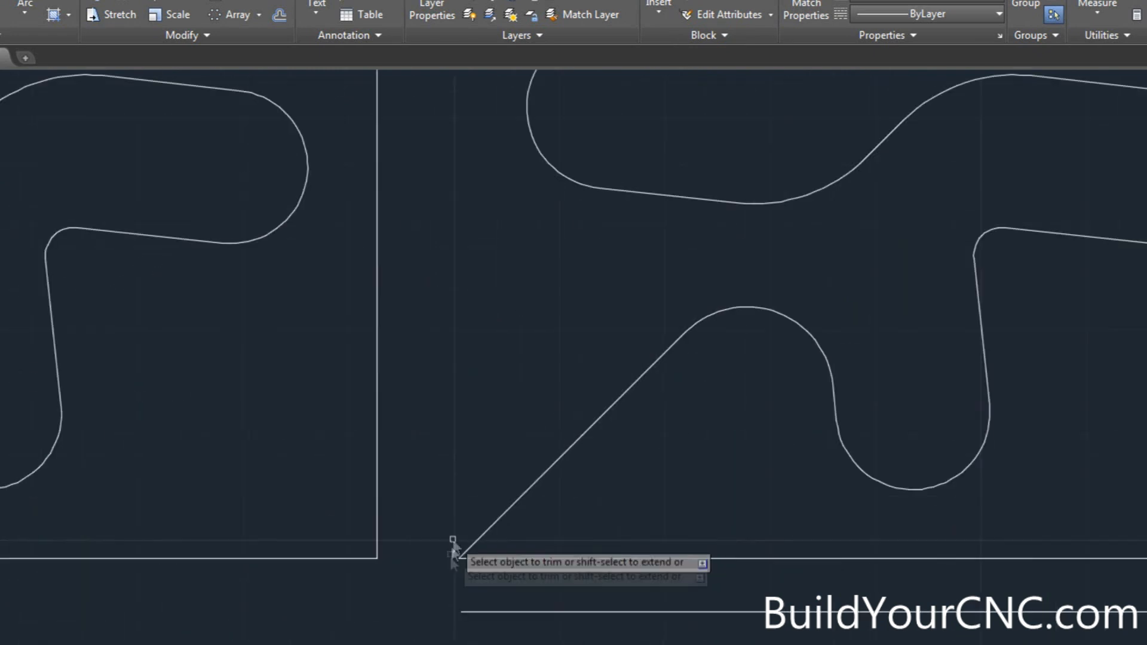
Try to draw a two-point circle between the diagonal's lower end and the offset lower line and trim it.
type("c")
key("Return")
type("2p")
key("Return")
left_click(452, 560)
left_click(461, 611)
type("tr")
key("Return")
key("Return")
left_click(485, 590)
key("Escape")
Delete the original lower and vertical edges lying inside the offset lines.
left_click(515, 559)
key("Delete")
scroll(359, 627, "down", 2)
left_click(949, 452)
scroll(418, 598, "up", 6)
left_click(422, 585)
key("Delete")
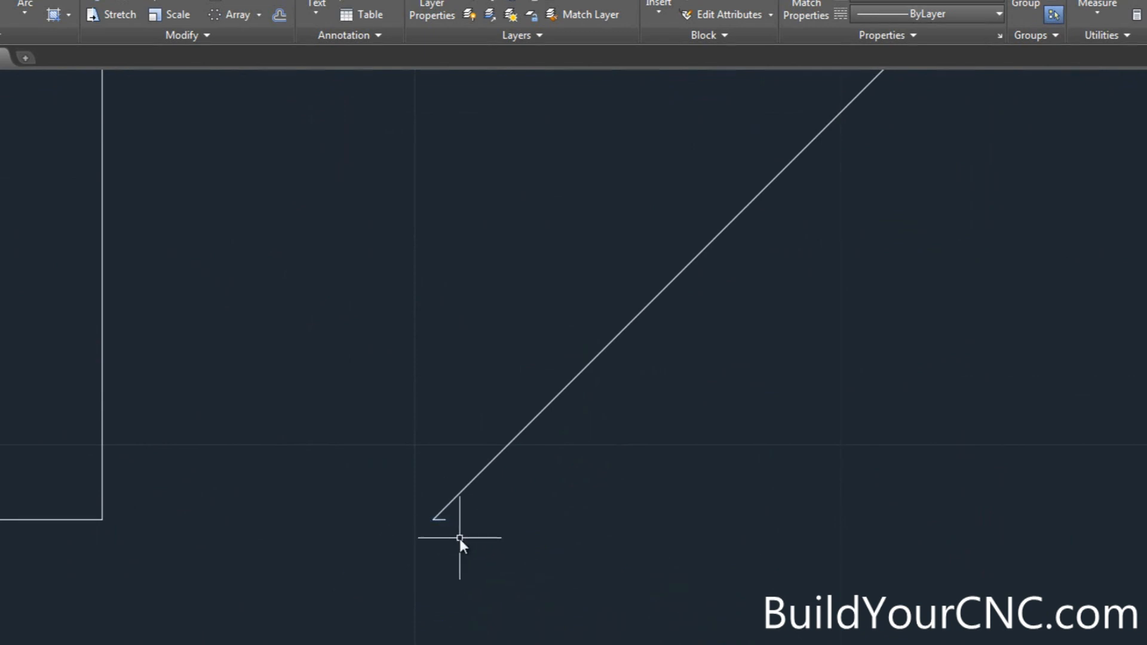
Draw a two-point circle from the diagonal's lower end to the start of the offset lower line.
scroll(377, 424, "down", 2)
type("c")
key("Return")
type("2p")
key("Return")
left_click(434, 520)
left_click(411, 611)
scroll(433, 630, "up", 5)
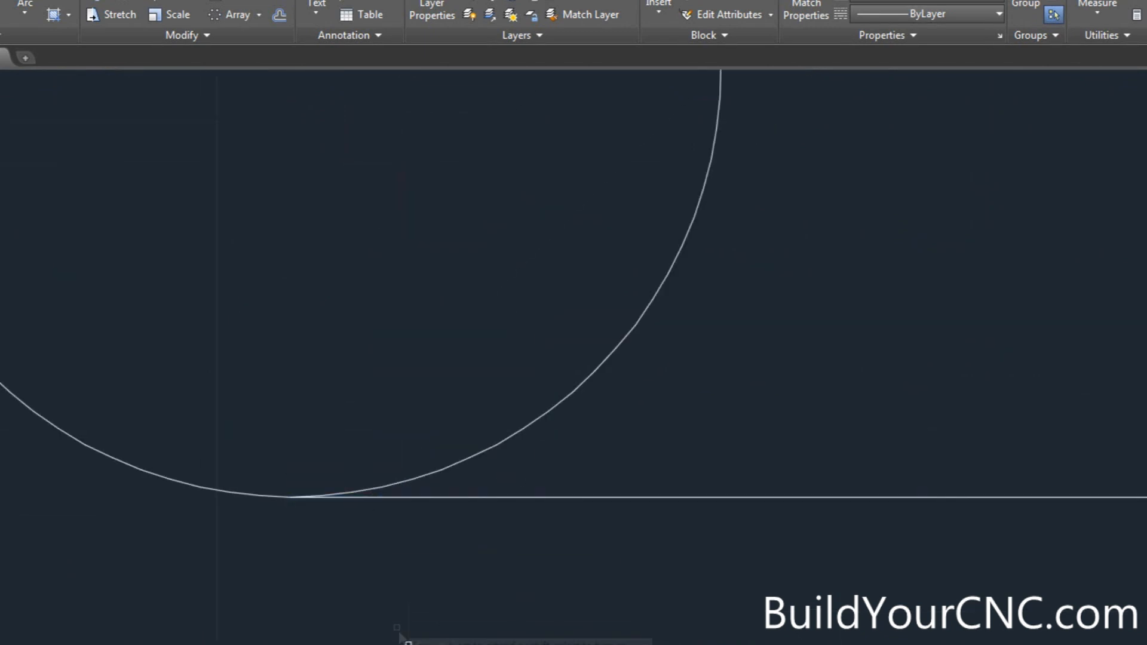
Trim away the inner half of the lower circle so only its outer rounded end remains.
scroll(449, 642, "down", 3)
type("tr")
key("Return")
key("Return")
left_click(515, 542)
key("Escape")
scroll(326, 644, "down", 2)
scroll(327, 644, "down", 3)
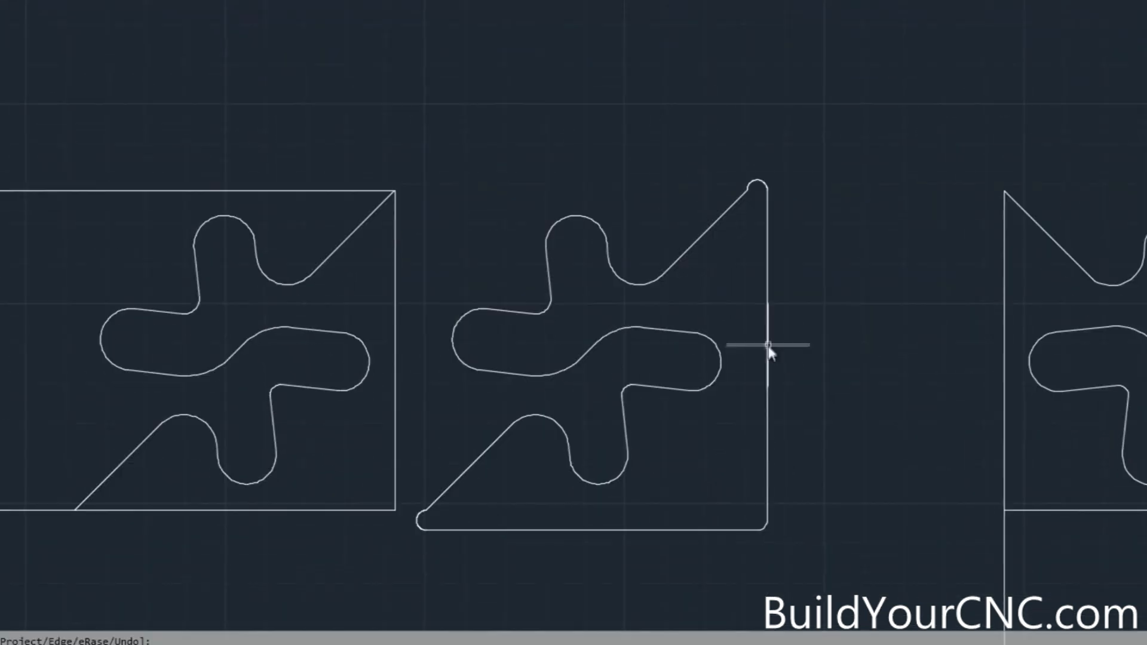
Join all lines and arcs of the finished waste outline into a single closed polyline.
left_click(767, 345)
key("Return")
type("j")
key("Return")
left_click(840, 557)
left_click(395, 159)
key("Return")
key("Return")
left_click(571, 249)
left_click(555, 219)
key("Escape")
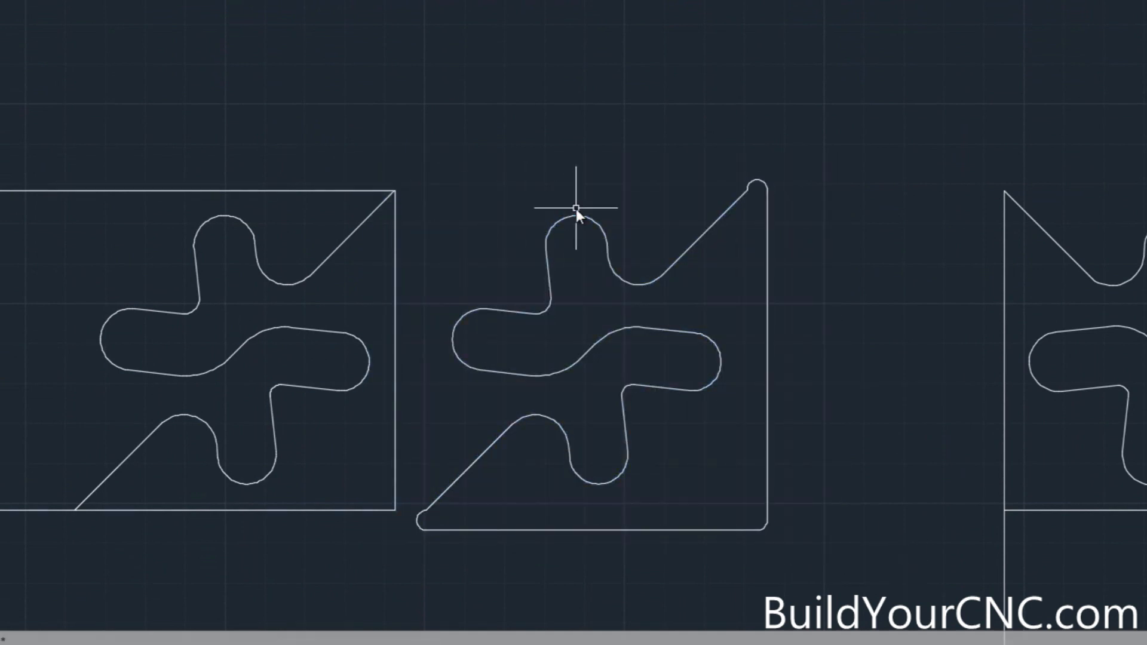
Move the closed outline onto the first board so its curves coincide with the board's joint profile, and check the fit.
left_click(579, 217)
type("m")
key("Return")
left_click(573, 216)
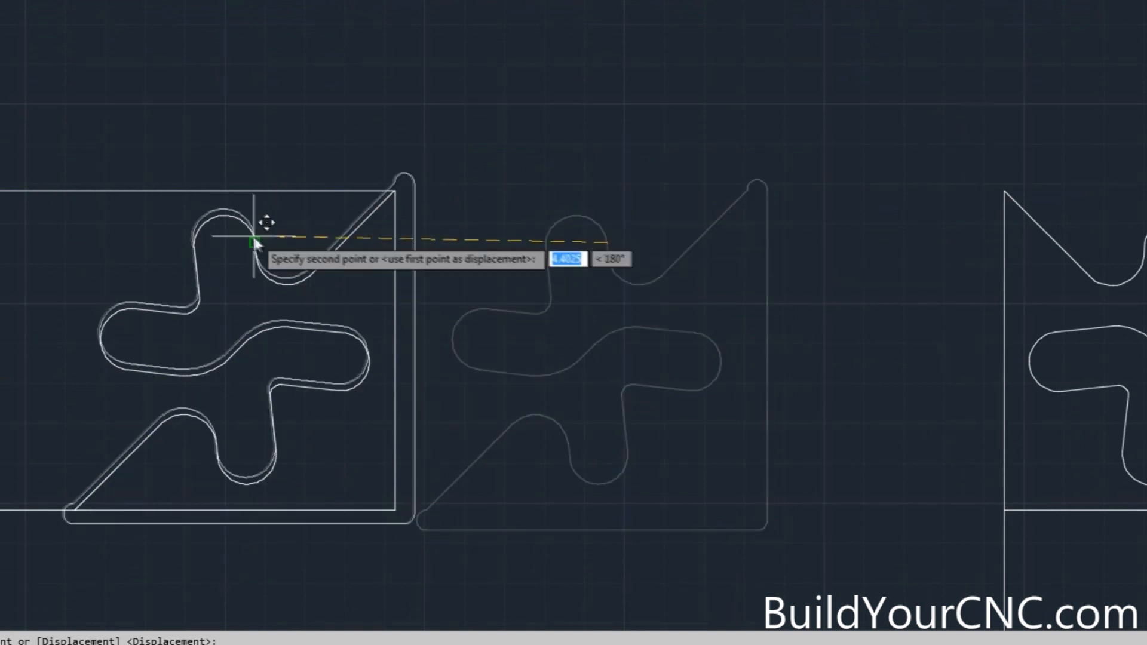
left_click(224, 215)
scroll(145, 345, "up", 5)
scroll(149, 340, "down", 5)
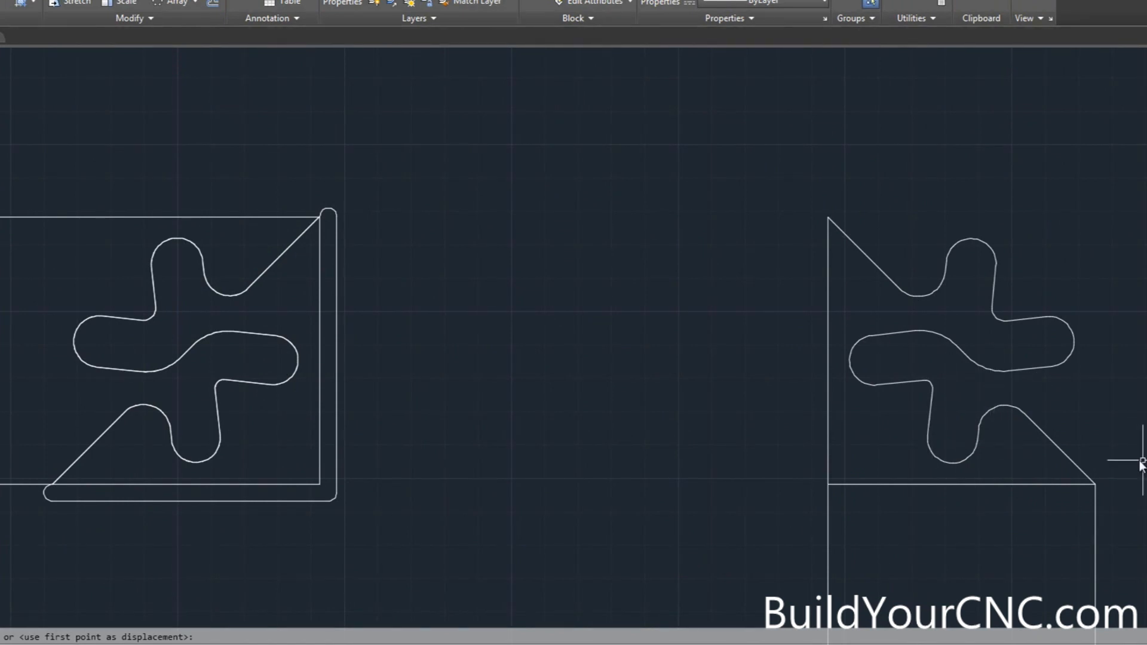
Create a boundary outline from the area enclosed by the second board's joint profile and move it clear of the board.
scroll(1134, 460, "up", 4)
scroll(301, 472, "down", 2)
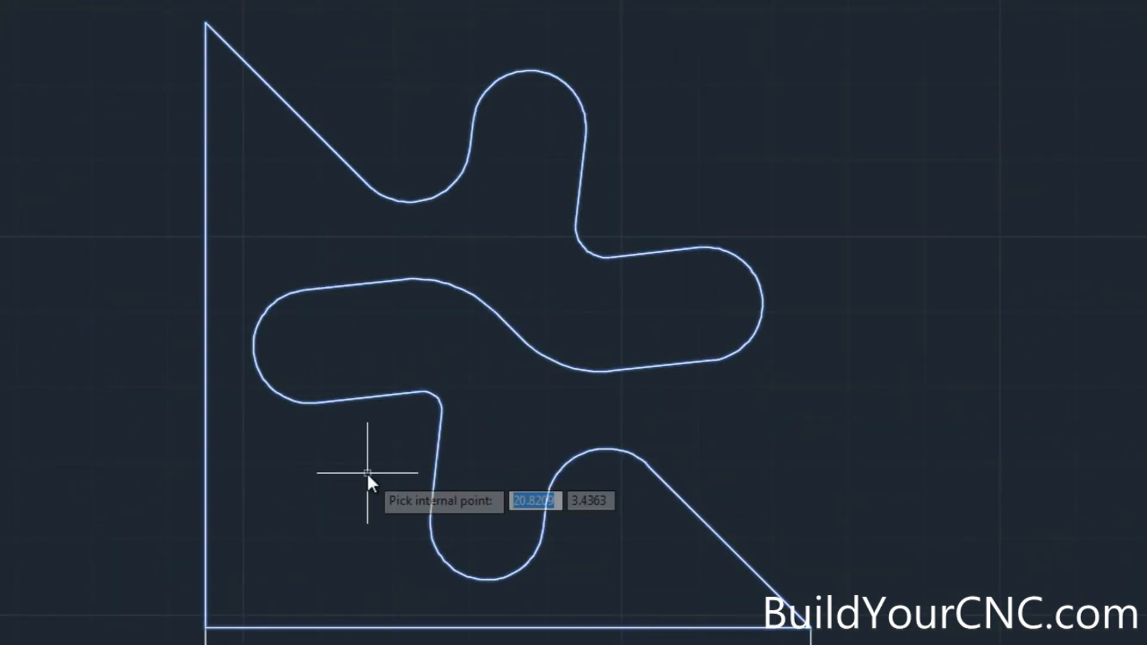
left_click(367, 472)
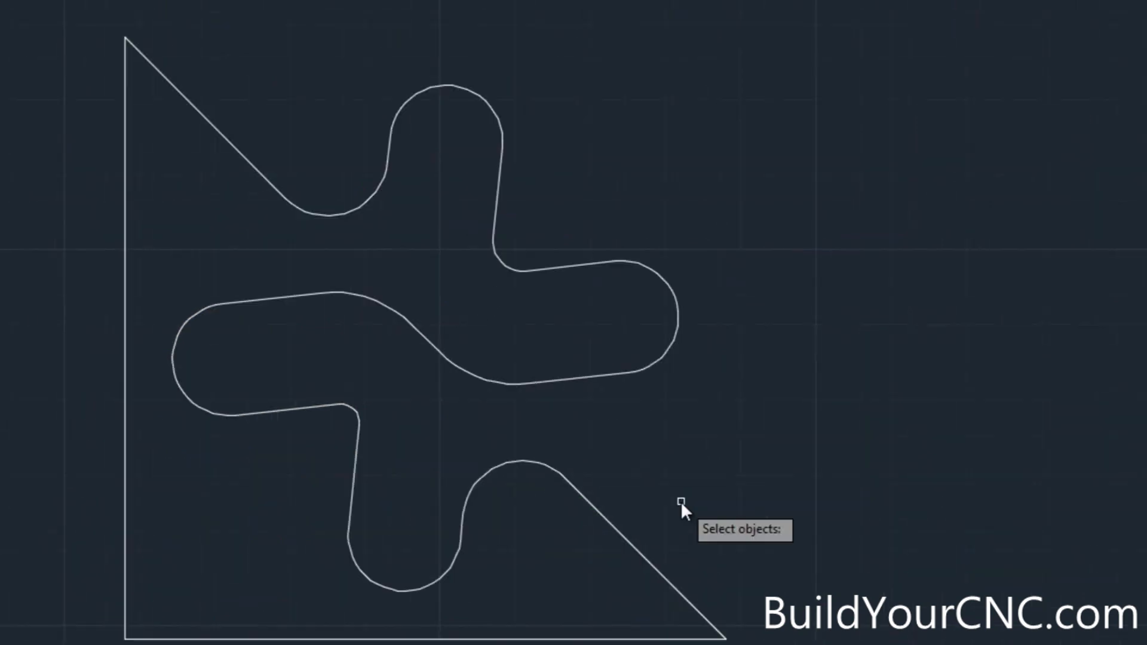
Explode the second board's boundary outline into separate lines and arcs.
left_click(625, 543)
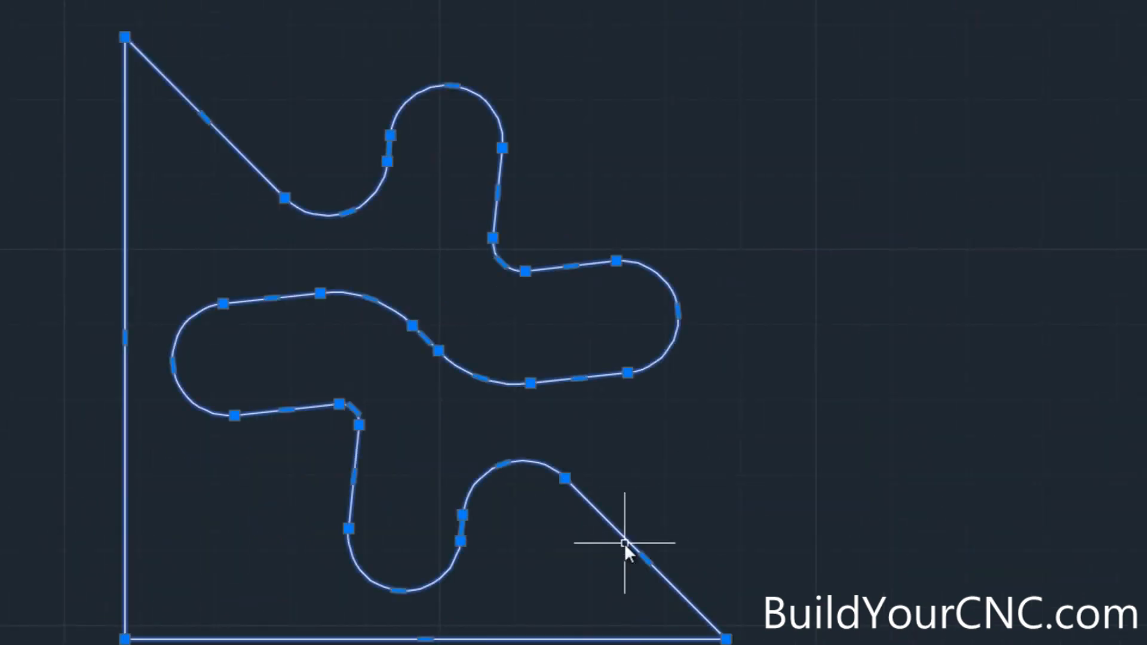
key("Return")
left_click(719, 530)
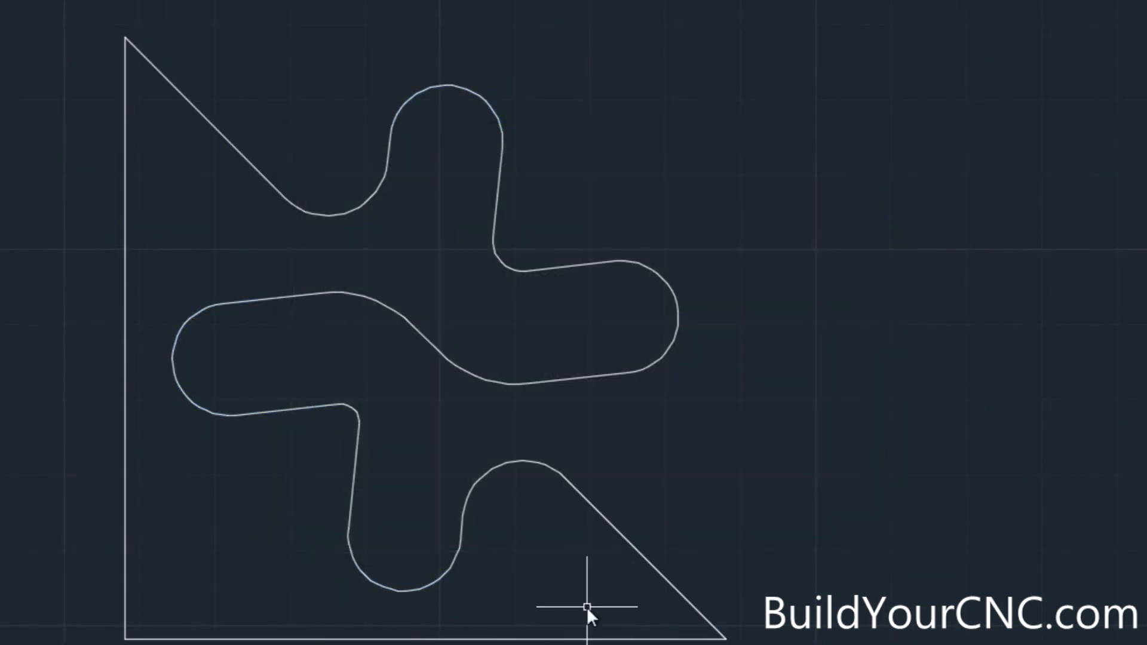
left_click(608, 536)
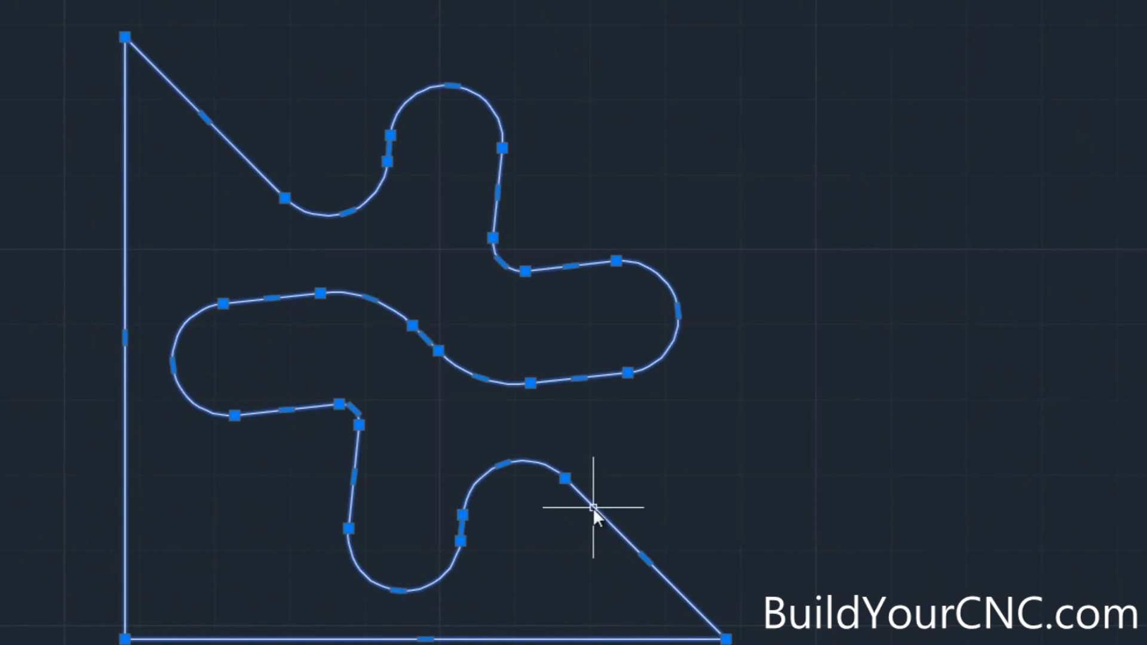
key("Escape")
Offset the lower diagonal of the second outline outward by 0.25.
type("o")
key("Return")
type(".5")
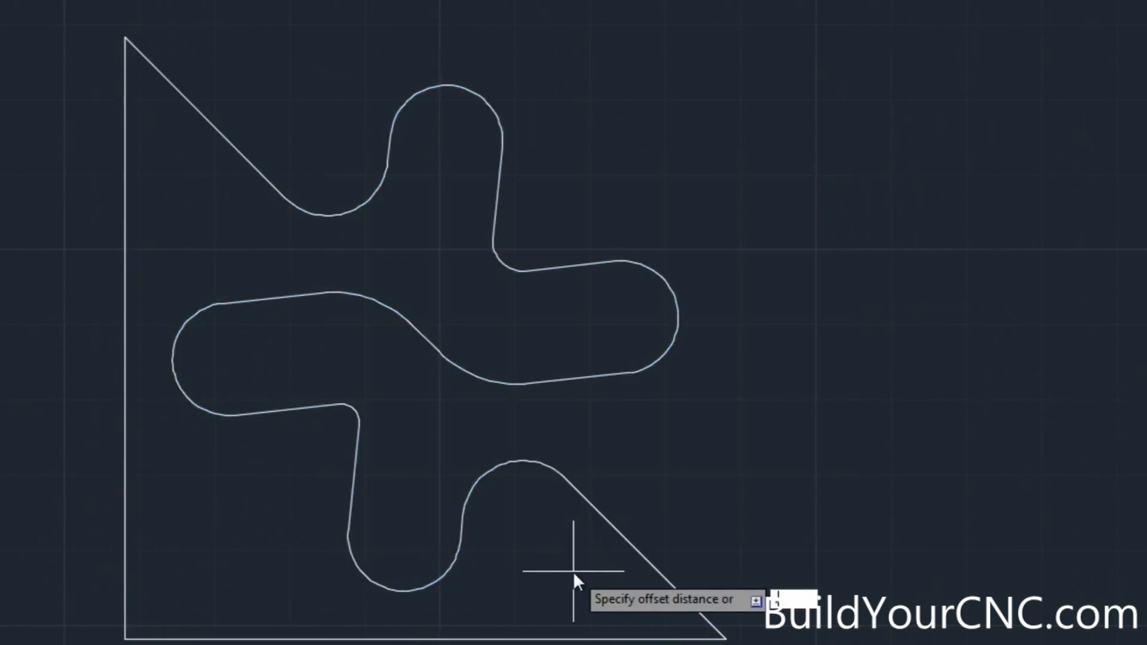
key("Return")
left_click(625, 533)
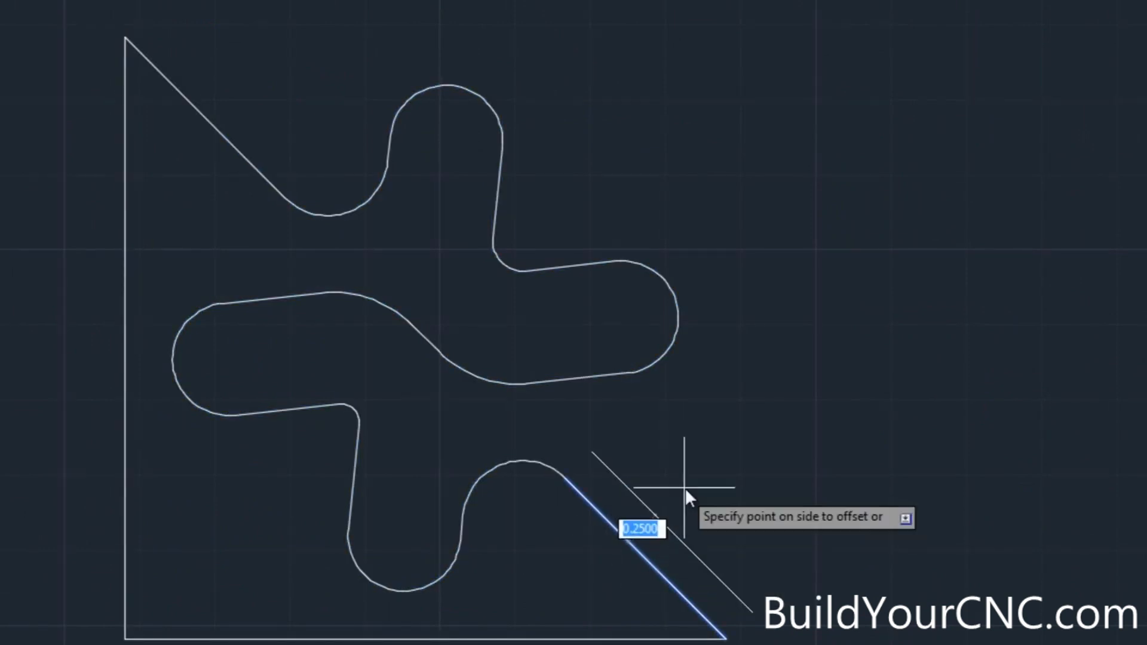
left_click(686, 488)
Offset the upper diagonal and the adjoining arcs and lines around the upper and side lobes outward by the same distance.
left_click(179, 92)
left_click(375, 178)
left_click(375, 177)
left_click(521, 190)
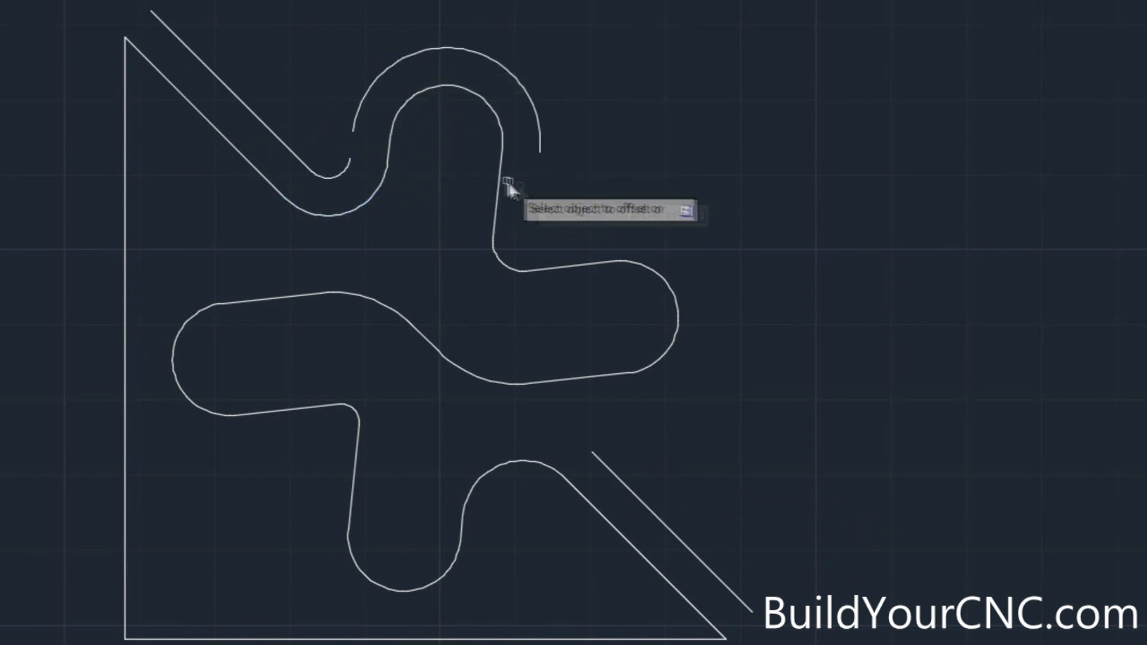
left_click(577, 266)
left_click(579, 231)
left_click(655, 275)
left_click(678, 426)
Set the fillet radius to .125 and close the gap between the offset valley arc and the upper lobe's offset arc.
type("f")
key("Return")
type("r")
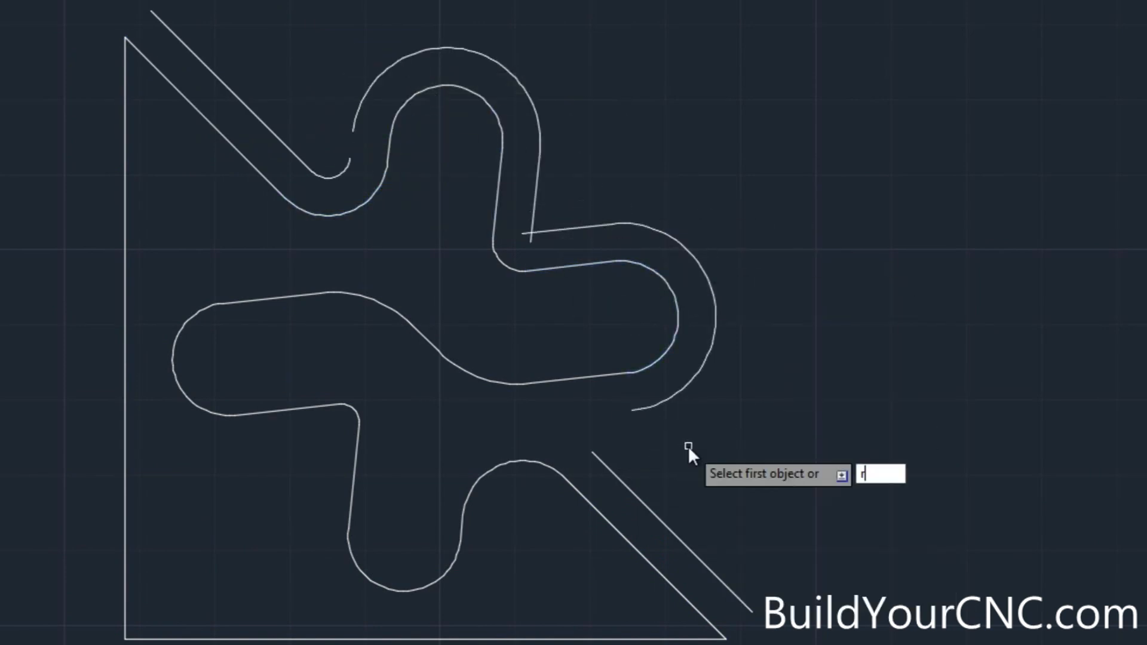
key("Escape")
type(".125")
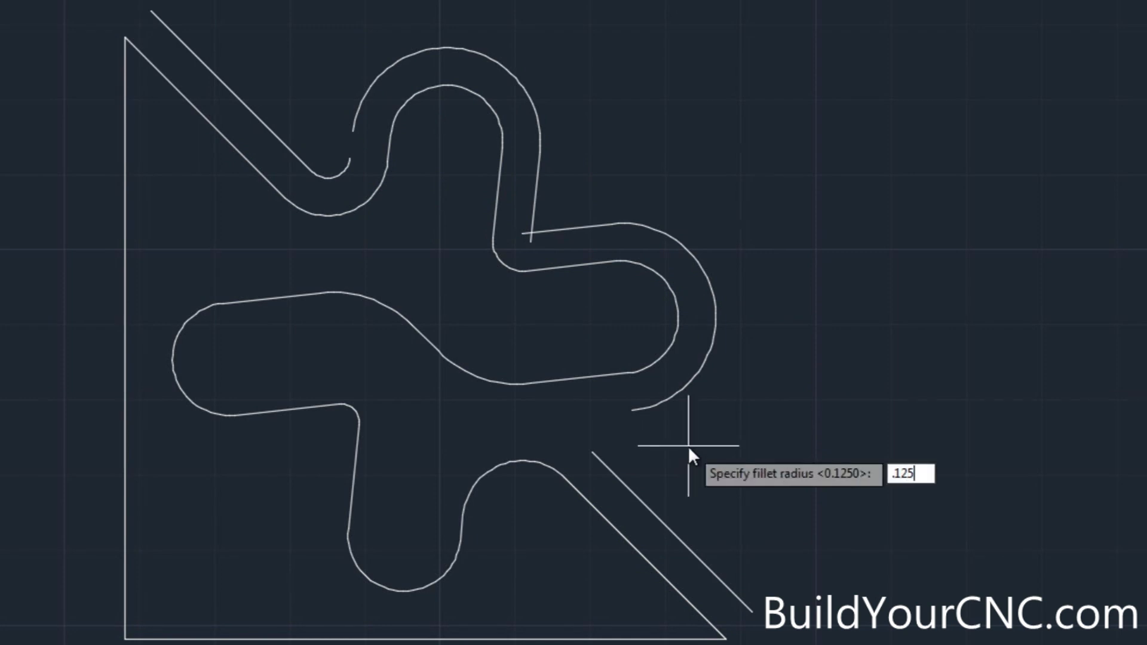
key("Return")
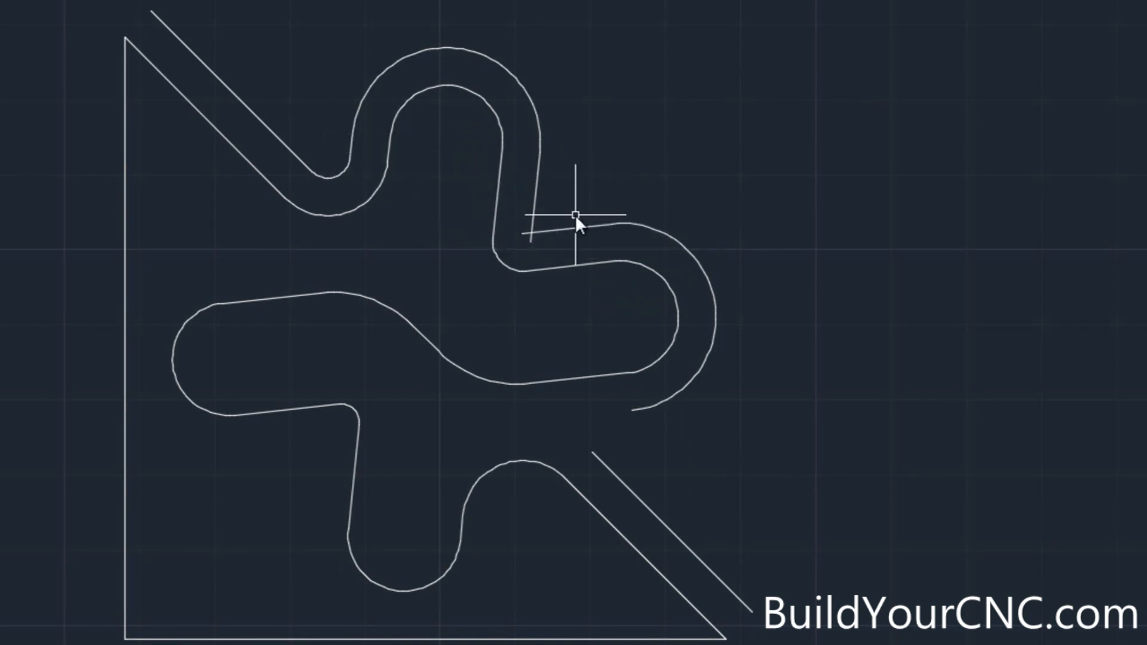
Fillet the two crossing offset lines between the lobes with radius 0, and try the same between the side lobe's arc and the lower diagonal.
type("f")
key("Return")
type("r")
key("Return")
type("0")
key("Return")
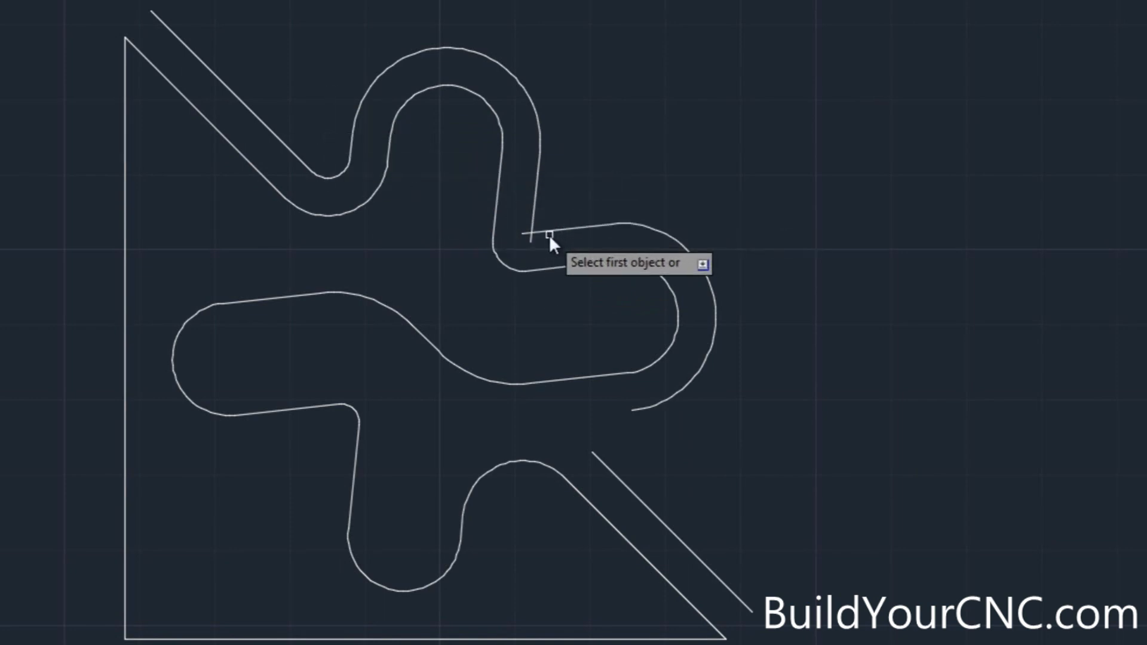
left_click(549, 233)
left_click(533, 211)
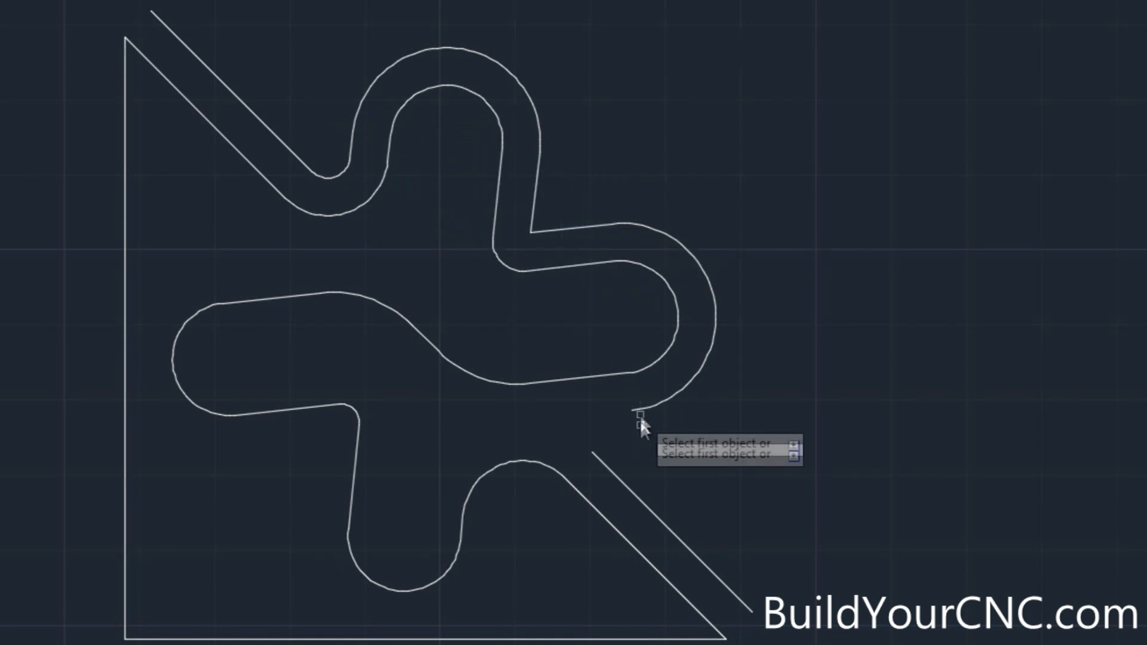
left_click(640, 410)
left_click(607, 464)
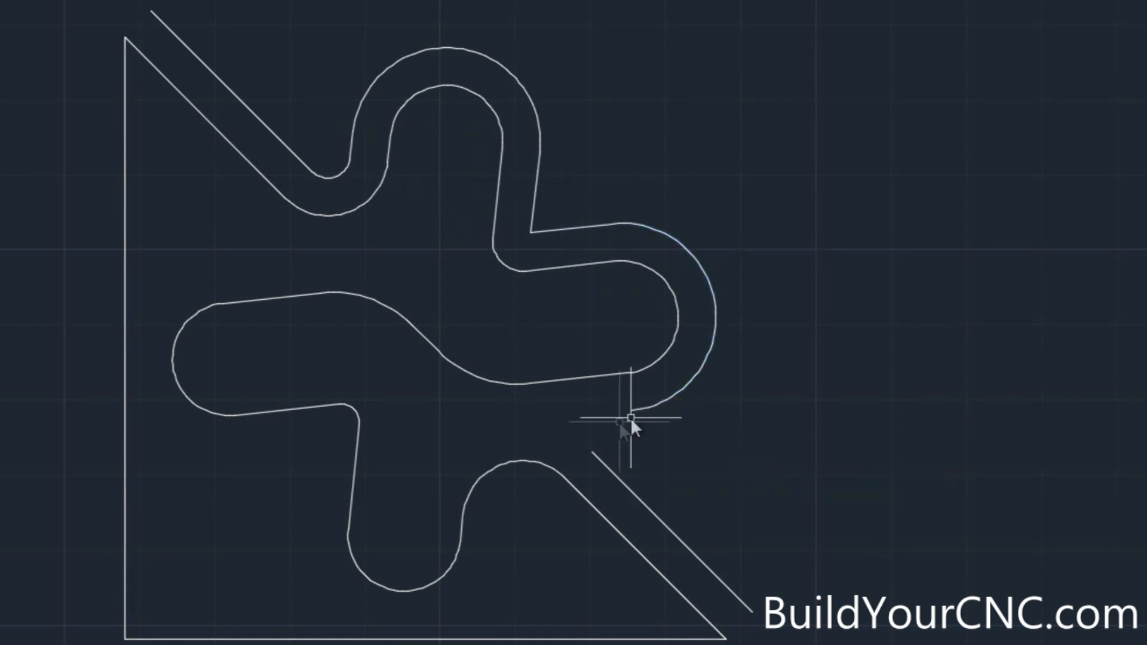
Offset the side lobe's lower straight line outward by the same distance as the other outline segments.
type("o")
key("Return")
key("Return")
left_click(587, 380)
left_click(655, 447)
key("Return")
Fillet the side lobe's offset lower line and the offset lower diagonal into a sharp corner.
key("f")
key("Return")
key("r")
key("Return")
key("Return")
left_click(619, 413)
left_click(601, 462)
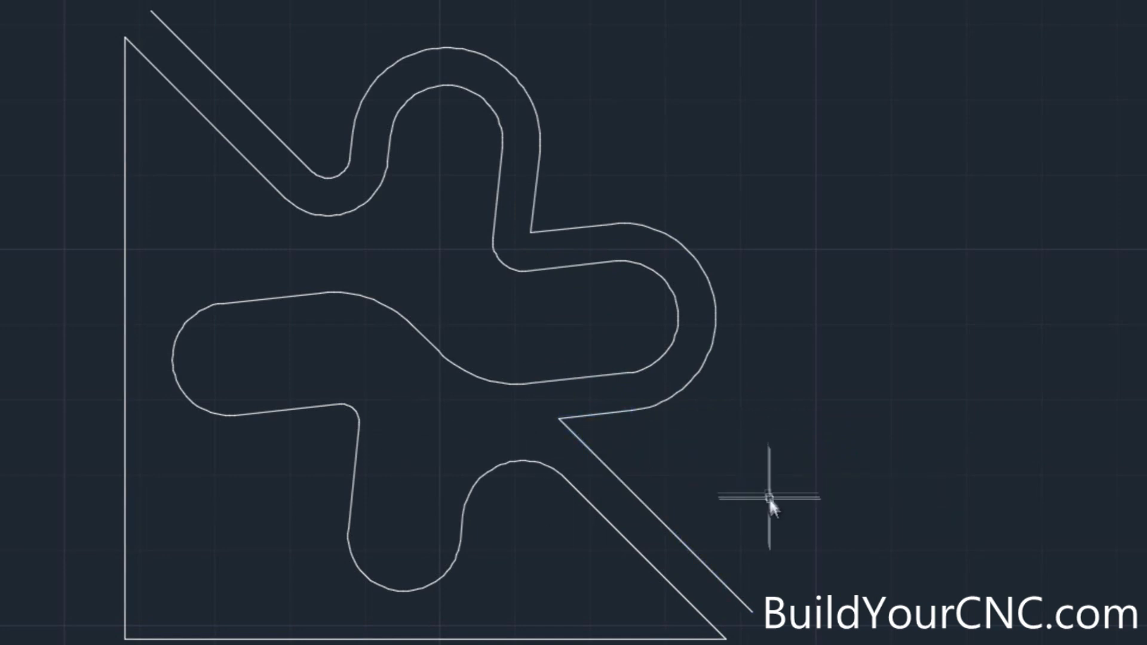
Draw a two-point circle spanning the lower ends of the original and offset diagonals.
scroll(720, 642, "up", 4)
type("c")
key("Return")
key("2")
key("p")
key("Return")
left_click(622, 574)
left_click(691, 507)
Trim the inner half of the lower end circle, leaving a rounded cap outside the diagonals.
type("tr")
key("Return")
key("Return")
left_click(623, 508)
key("Return")
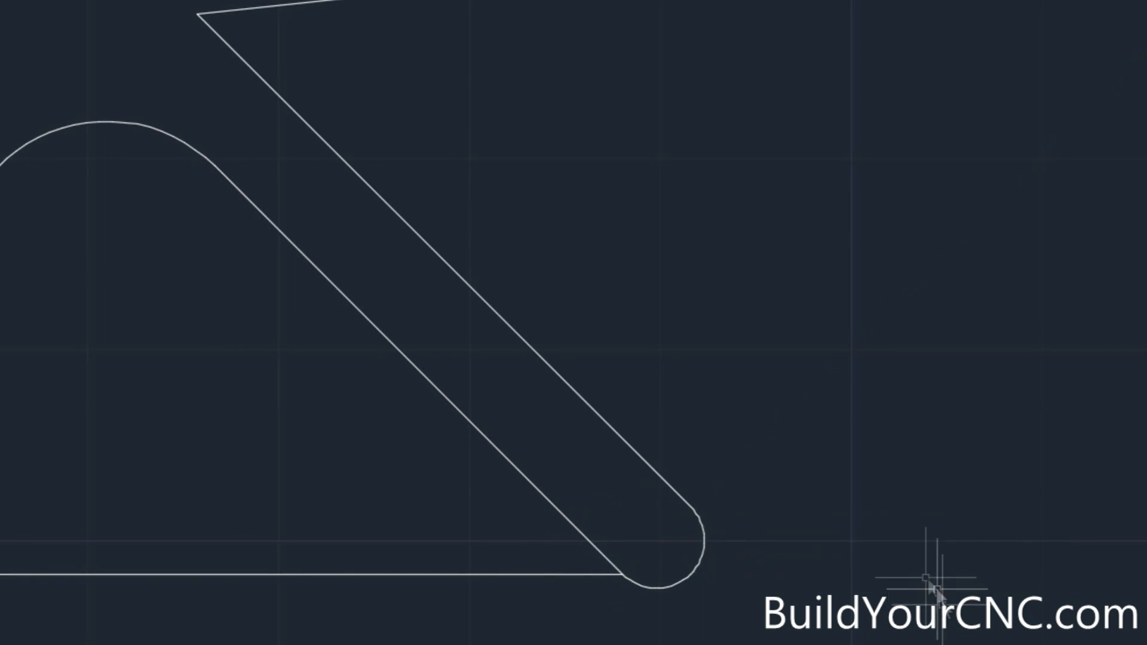
Delete the original inner segments along the lower diagonal, the lower lobes and the side lobe.
scroll(942, 609, "down", 6)
left_click(850, 589)
key("Delete")
left_click(746, 551)
left_click(687, 436)
key("Delete")
left_click(684, 568)
left_click(519, 381)
left_click(837, 441)
left_click(775, 374)
key("Delete")
Delete the original inner segments around the upper lobe and valley, and the original upper diagonal.
left_click(723, 364)
left_click(738, 334)
left_click(711, 291)
key("Delete")
left_click(676, 358)
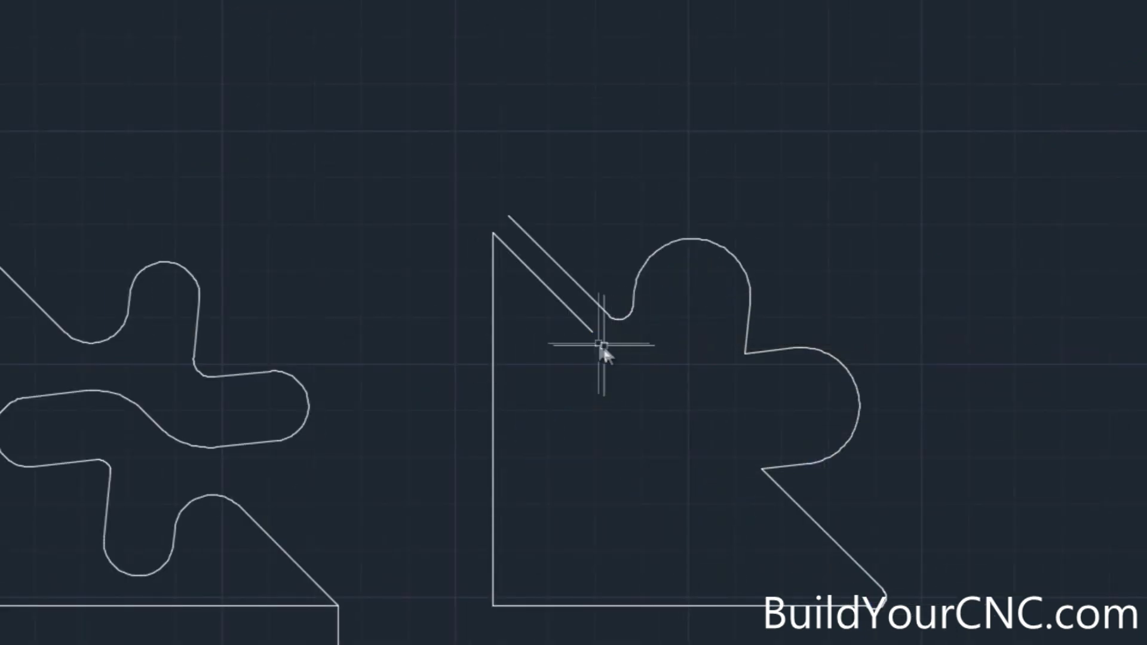
left_click(526, 266)
key("Delete")
Draw a two-point circle between the vertical edge's upper end and the offset upper diagonal's end.
scroll(482, 192, "up", 5)
type("c")
key("Return")
key("2")
key("p")
key("Return")
left_click(501, 290)
left_click(546, 255)
Trim the inner part of the upper end circle, leaving a rounded cap at the outline's peak.
type("tr")
key("Return")
left_click(519, 302)
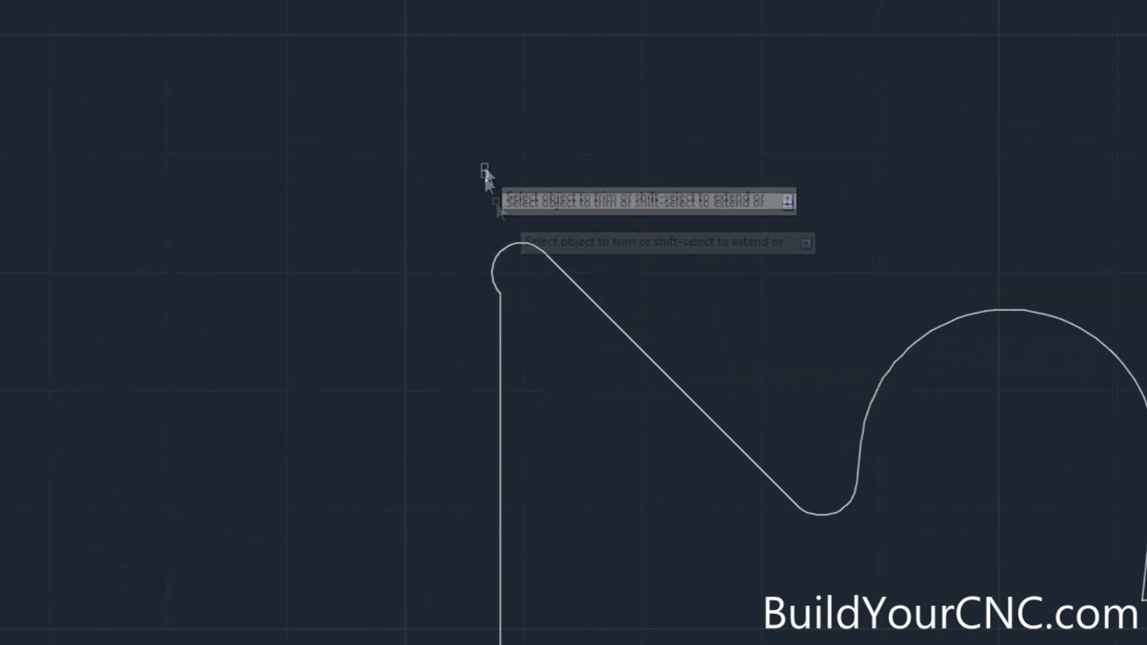
key("Escape")
Join all segments of the offset waste-area outline into one polyline.
scroll(484, 166, "down", 5)
left_click(542, 232)
type("pe")
key("Return")
key("Return")
type("j")
key("Return")
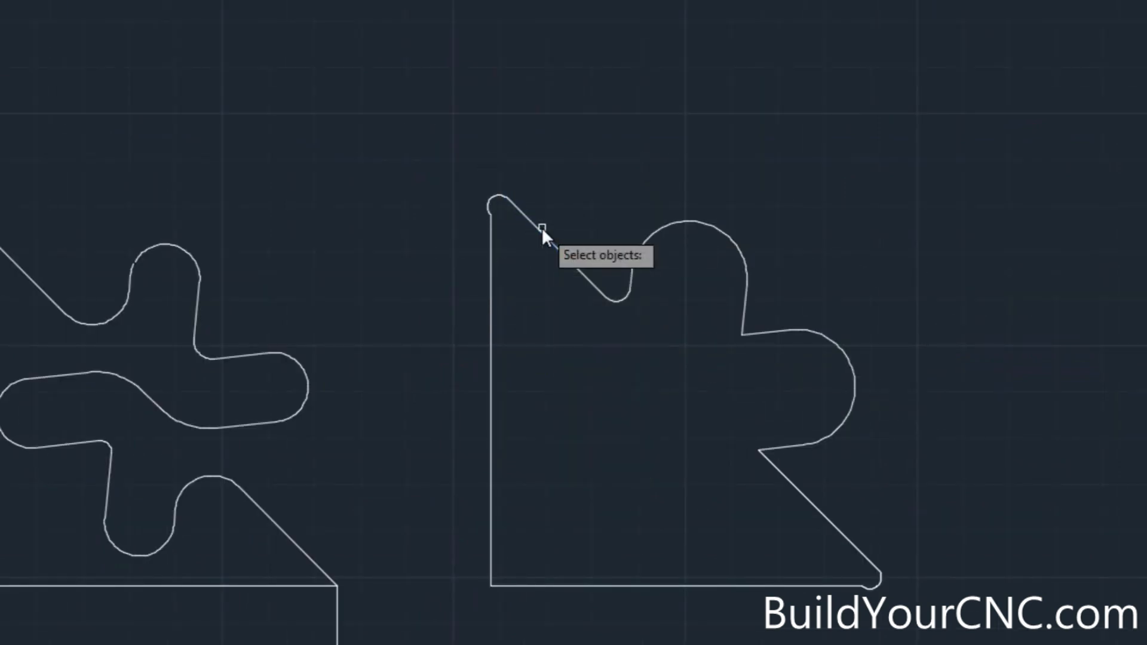
left_click(932, 626)
left_click(460, 178)
key("Return")
key("Return")
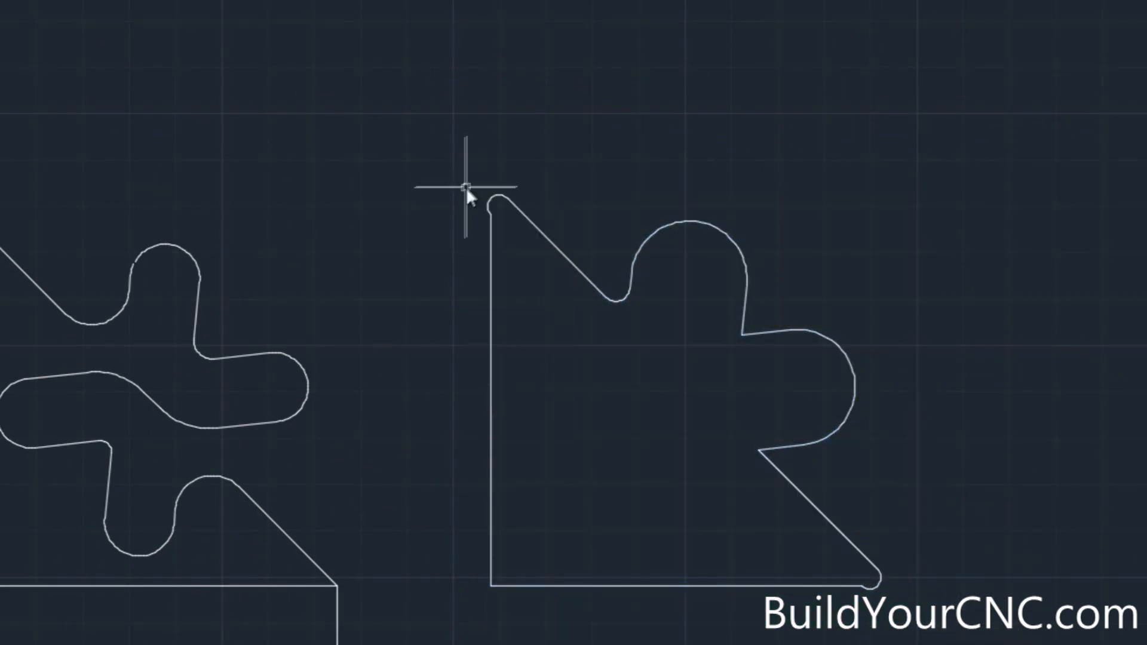
Move the joined outline by its lower square corner onto the matching corner of the board's joint profile.
left_click(539, 232)
type("m")
key("Return")
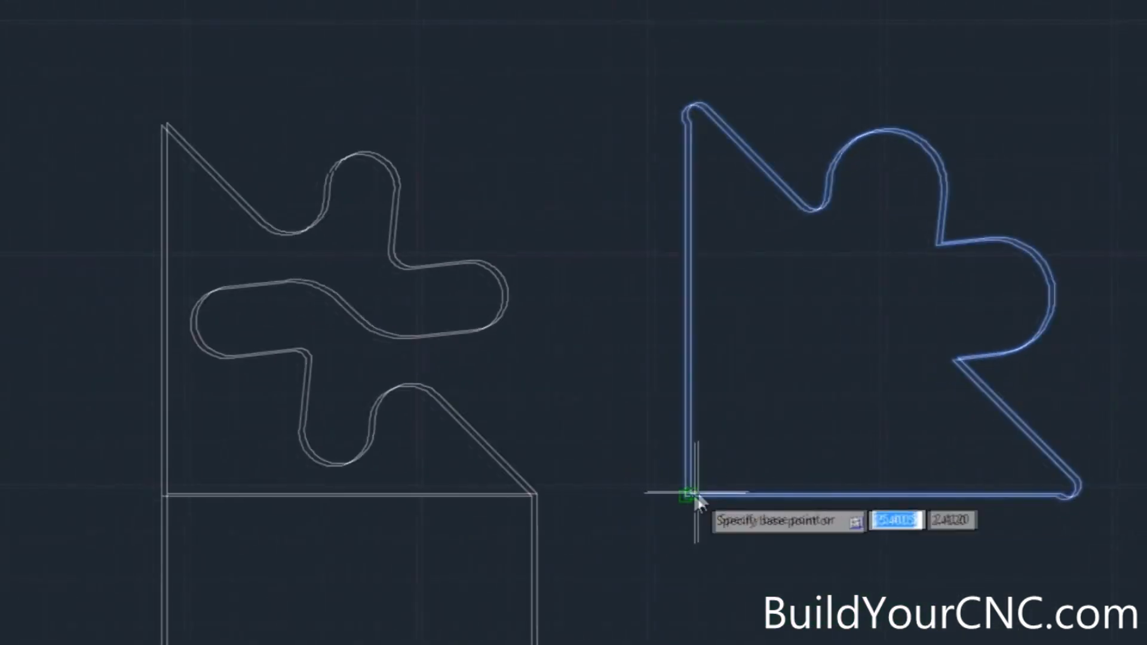
left_click(690, 495)
left_click(166, 495)
Move the waste-area outline off the board into the clear space beside it.
left_click(511, 432)
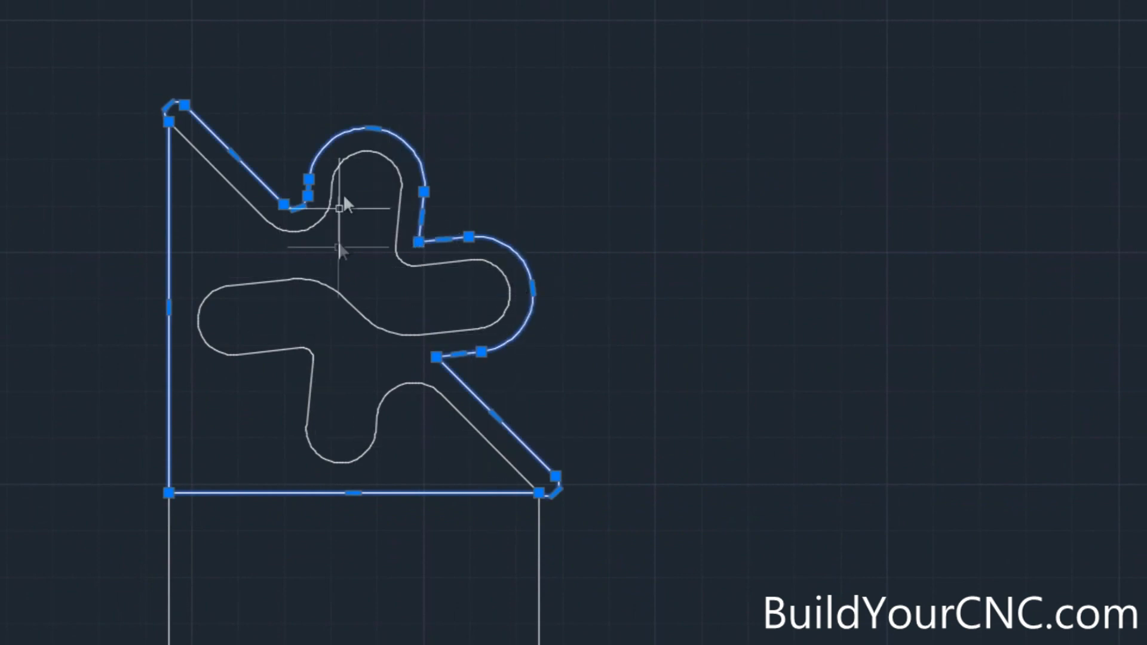
scroll(836, 251, "down", 4)
scroll(538, 262, "up", 2)
middle_click_drag(409, 289, 112, 360)
type("m")
key("Return")
left_click(203, 285)
left_click(520, 260)
left_click(687, 318)
key("Escape")
Offset the waste-area outline's long vertical edge outward by the current offset distance.
type("o")
key("Return")
key("Return")
scroll(737, 263, "up", 4)
left_click(686, 280)
left_click(577, 304)
key("Escape")
left_click(599, 27)
key("Delete")
Fillet the upper diagonal and the new outer vertical edge with a radius of .25.
type("f")
key("Return")
type("r")
key("Return")
type("0")
key("Return")
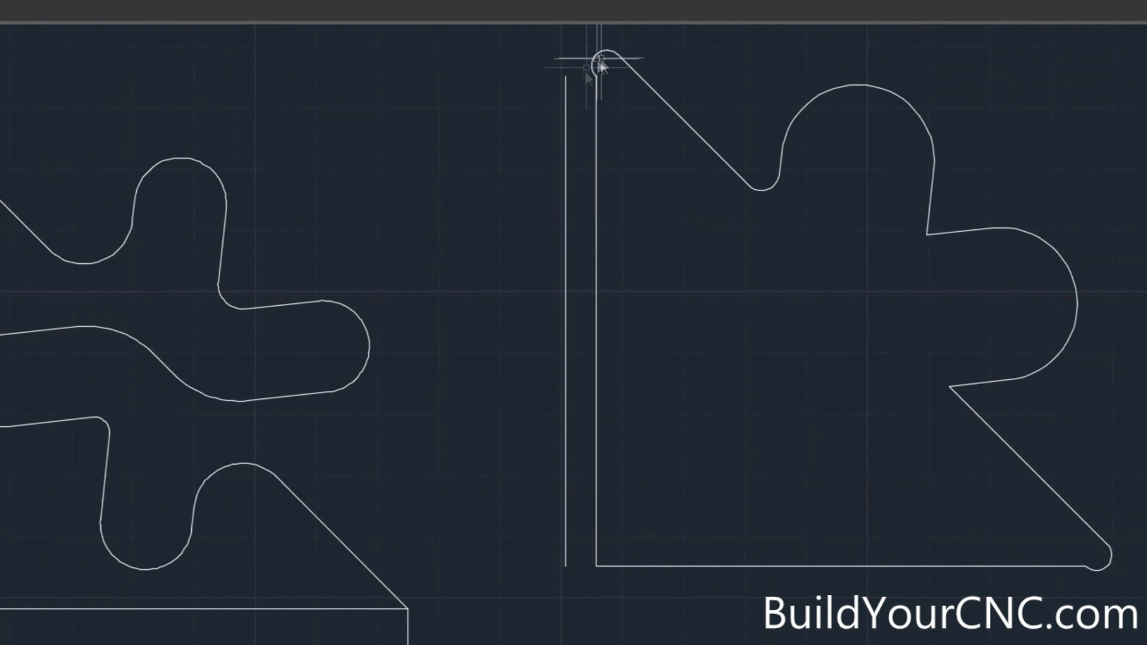
type("r")
key("Return")
type(".25")
key("Return")
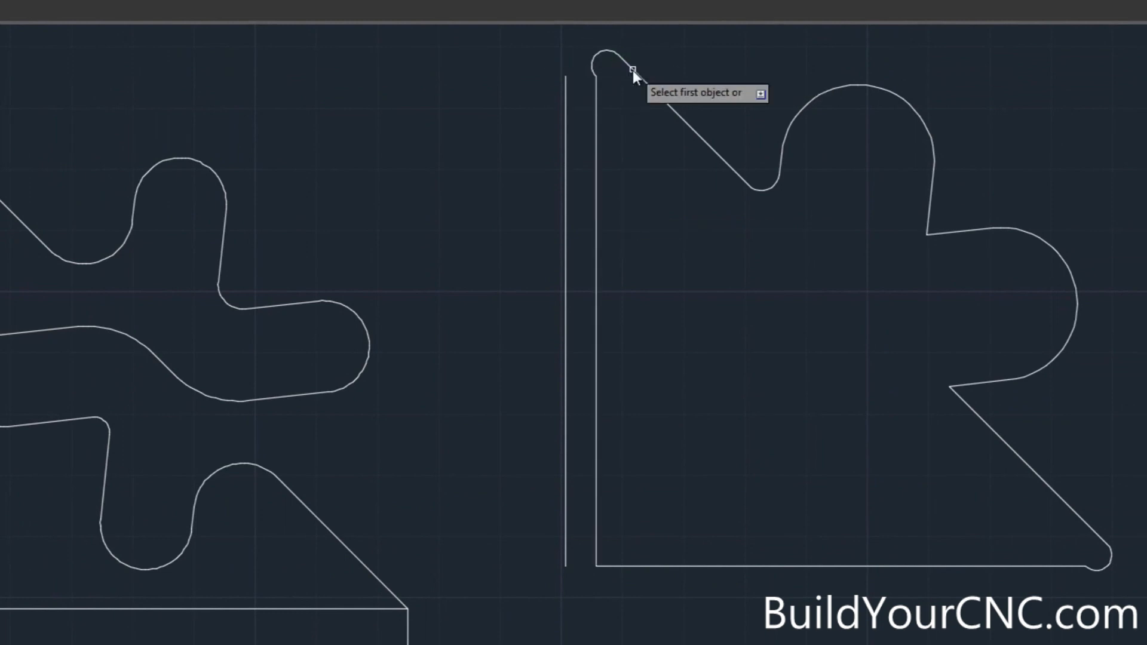
left_click(632, 70)
left_click(566, 106)
Delete the old small cap arc at the peak and the old inner vertical edge.
left_click(595, 55)
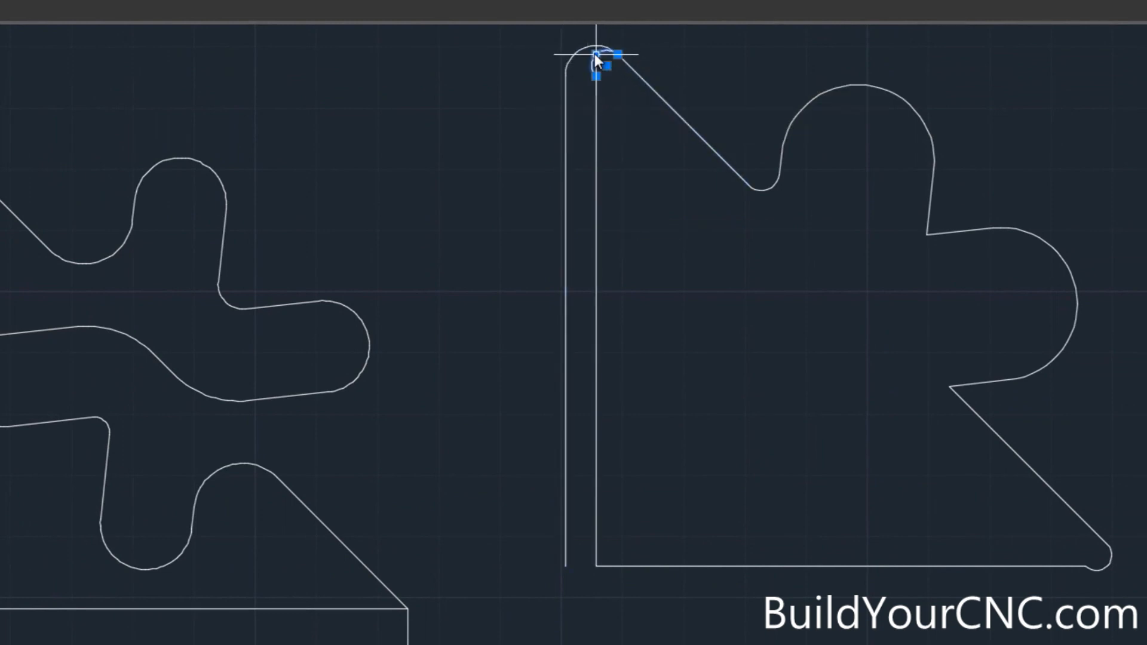
key("Delete")
left_click(596, 121)
key("Delete")
Fillet the corner between the base line and the outer vertical edge with a radius of .125.
type("f")
key("Return")
type("r")
key("Return")
type("0")
key("Return")
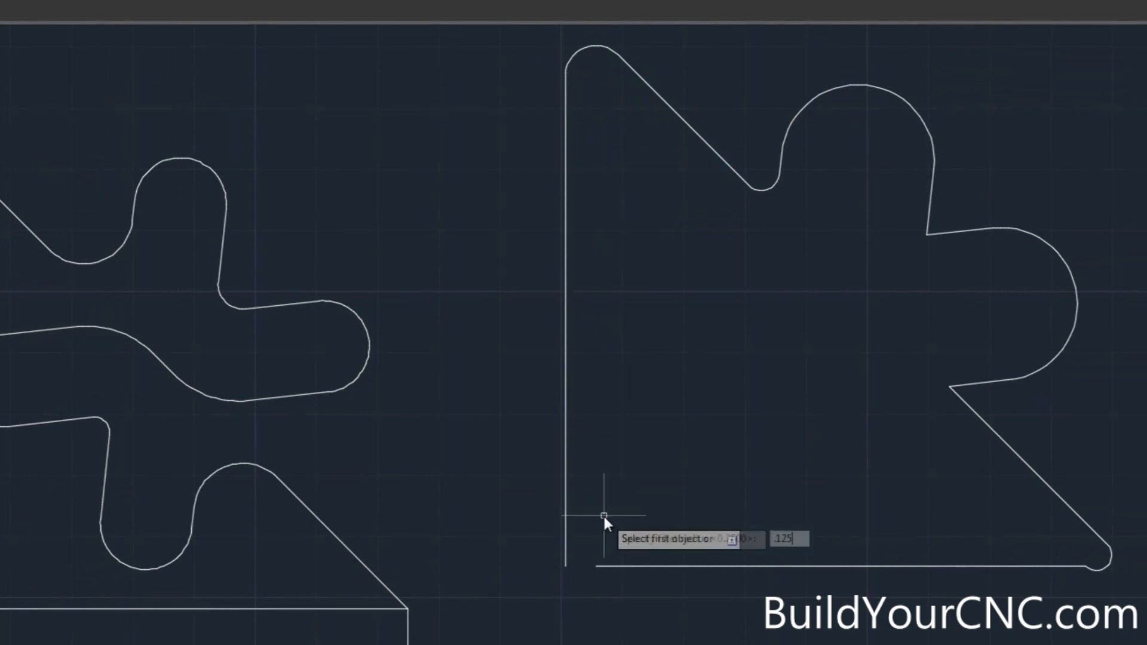
left_click(616, 567)
left_click(567, 531)
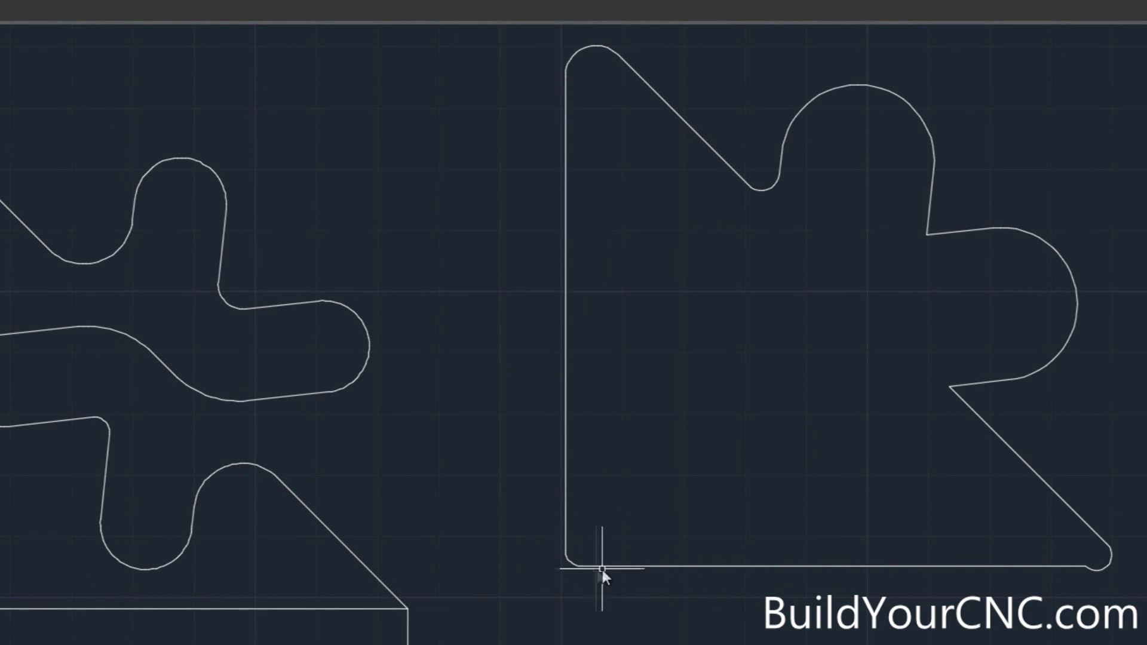
Join the base line and all other segments of the widened waste-area outline into one polyline.
left_click(728, 568)
type("pe")
key("Return")
key("Return")
type("j")
key("Return")
left_click(1146, 610)
left_click(512, 38)
key("Return")
key("Return")
Move the widened outline from its base line's filleted end onto the square corner of the board's joint profile.
left_click(566, 84)
type("m")
key("Return")
left_click(581, 567)
left_click(98, 573)
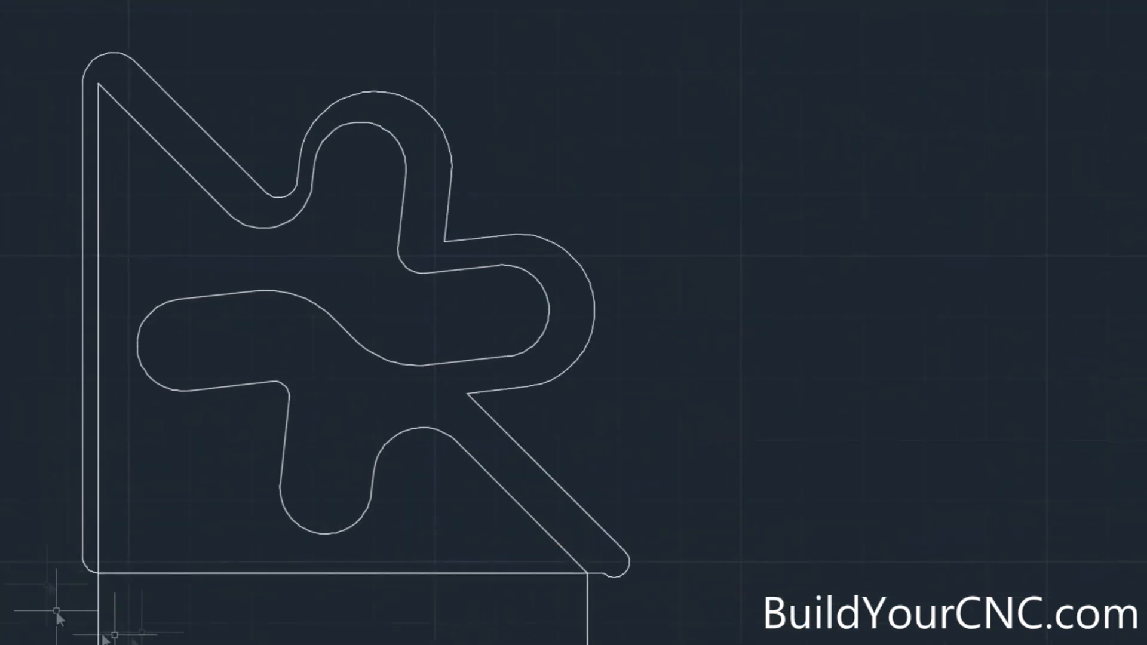
Shift the waste-area outline horizontally by .125 toward the board's straight vertical edge.
left_click(236, 167)
type("m")
key("Return")
left_click(173, 490)
type(".125")
key("Return")
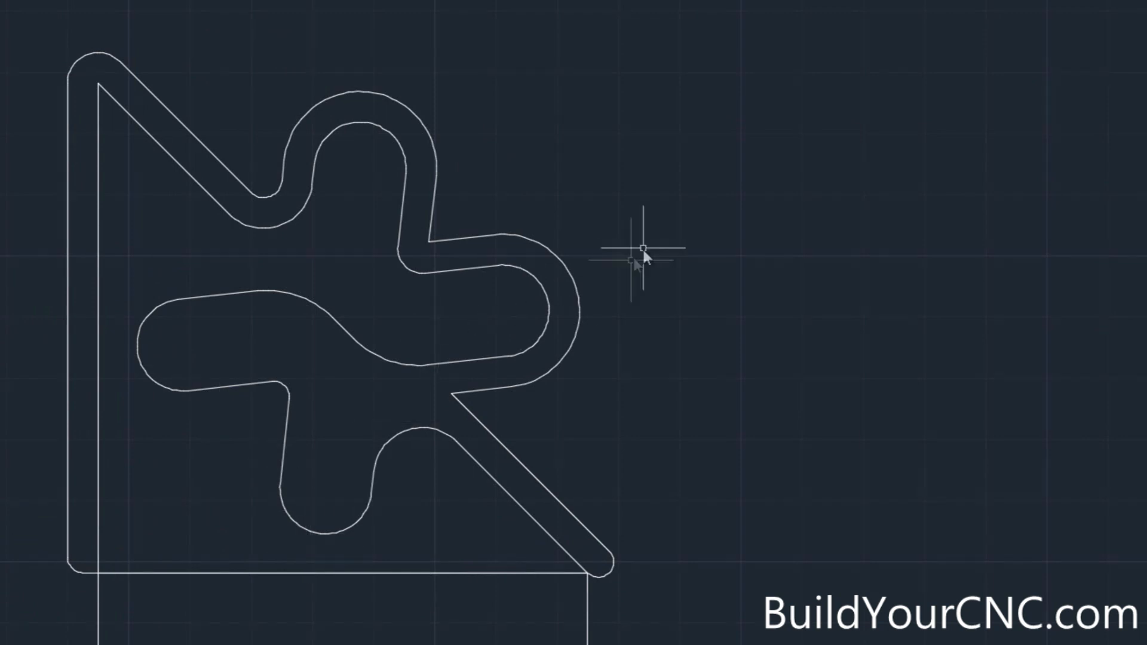
Move the waste-area outline up and away from the board's joint profile.
scroll(644, 245, "down", 2)
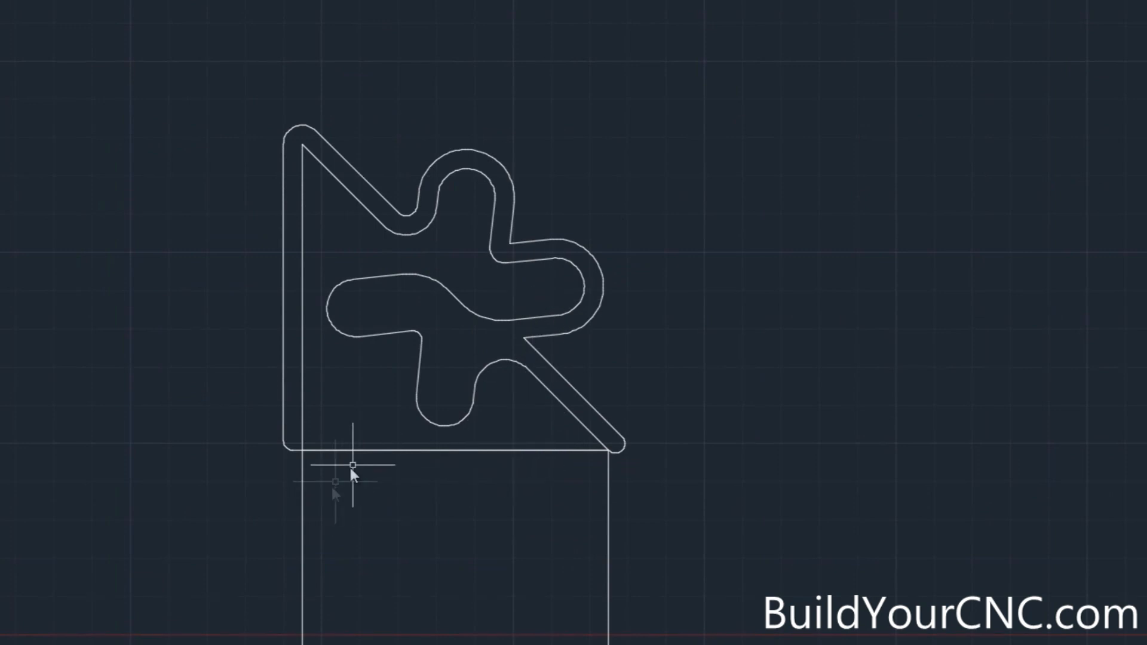
left_click(295, 436)
left_click(583, 494)
left_click(363, 450)
key("Escape")
left_click(284, 408)
type("m")
key("Return")
left_click(185, 422)
left_click(261, 284)
Explode the board geometry and delete the horizontal line across the base of the joint profile.
left_click(339, 451)
type("x")
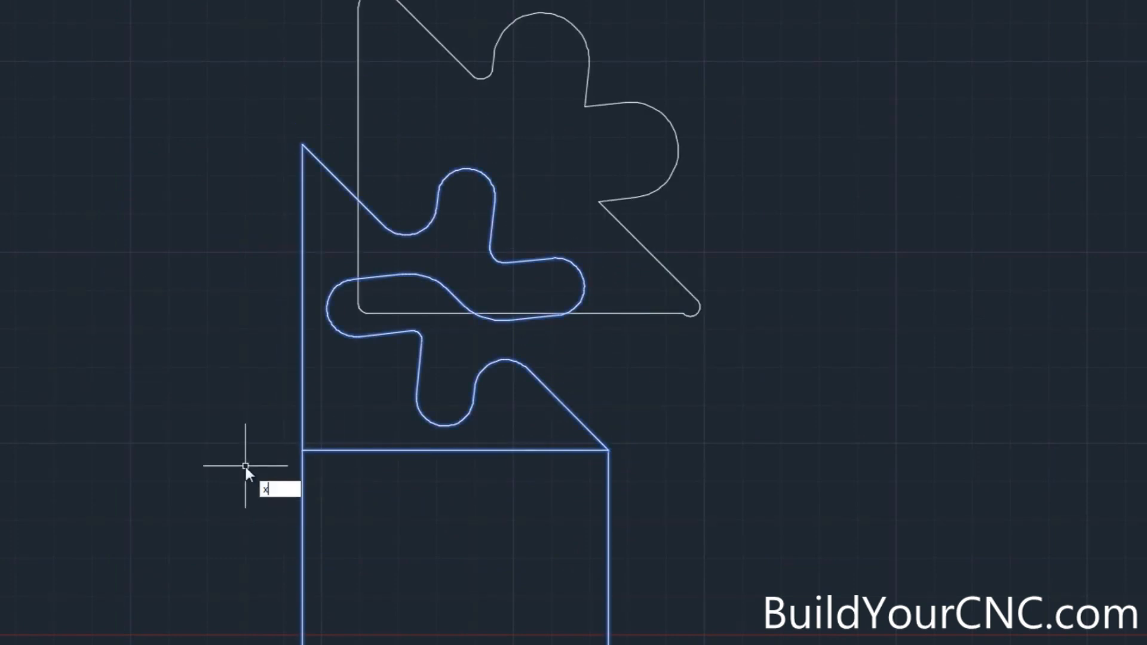
key("Return")
left_click(384, 452)
key("Delete")
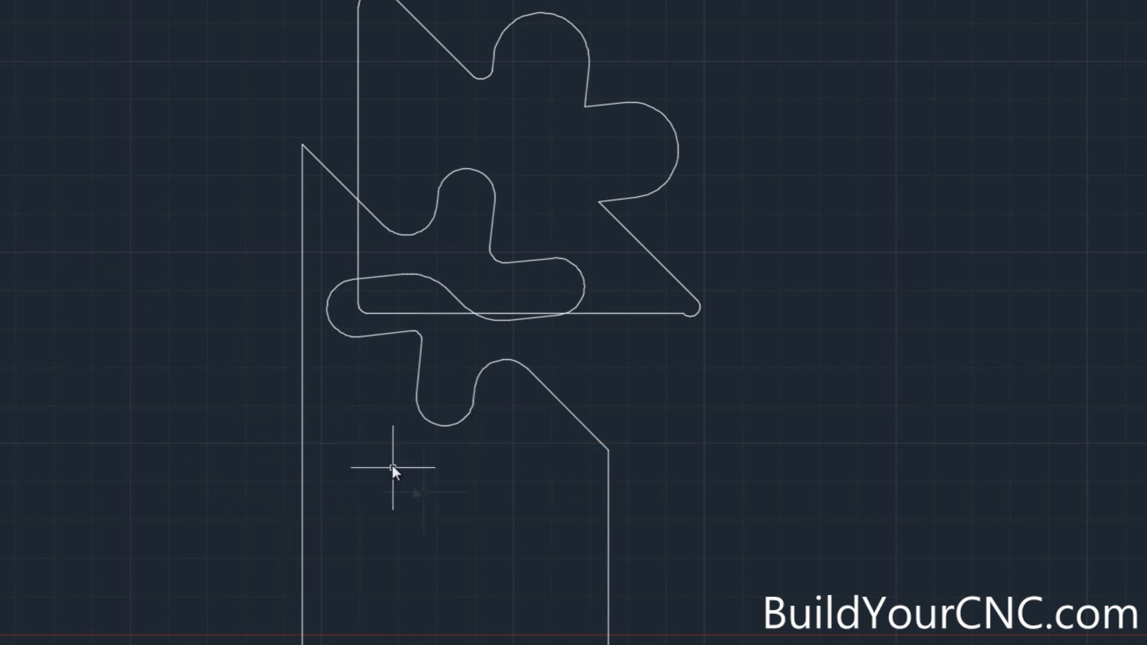
Close the open lower end of the upright board outline with a straight line between its two side edges.
scroll(507, 216, "down", 4)
type("l")
key("Return")
left_click(548, 502)
left_click(422, 505)
key("Escape")
Rotate the upright board and its waste-area outline a quarter turn counterclockwise so the board lies horizontally with its joint facing left.
left_click(355, 59)
left_click(610, 565)
type("ro")
key("Return")
left_click(518, 386)
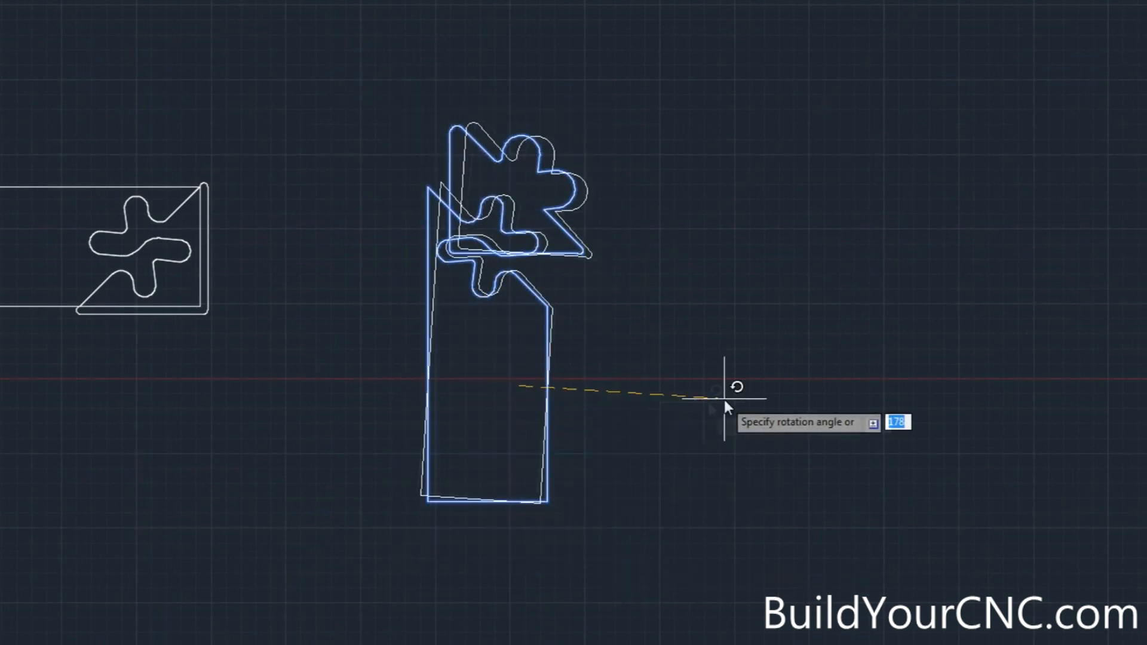
left_click(512, 49)
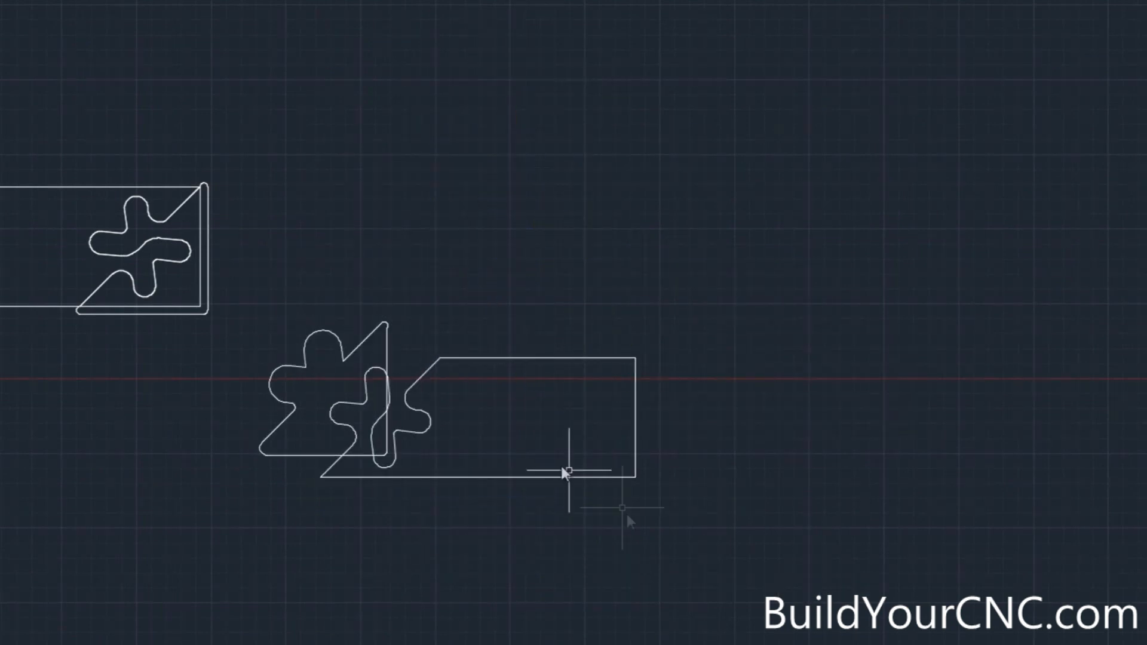
Move the rotated waste-area outline onto the board so it meets the upper end of the joint's diagonal edge.
scroll(330, 450, "up", 4)
left_click(242, 338)
type("m")
key("Return")
left_click(474, 142)
left_click(610, 216)
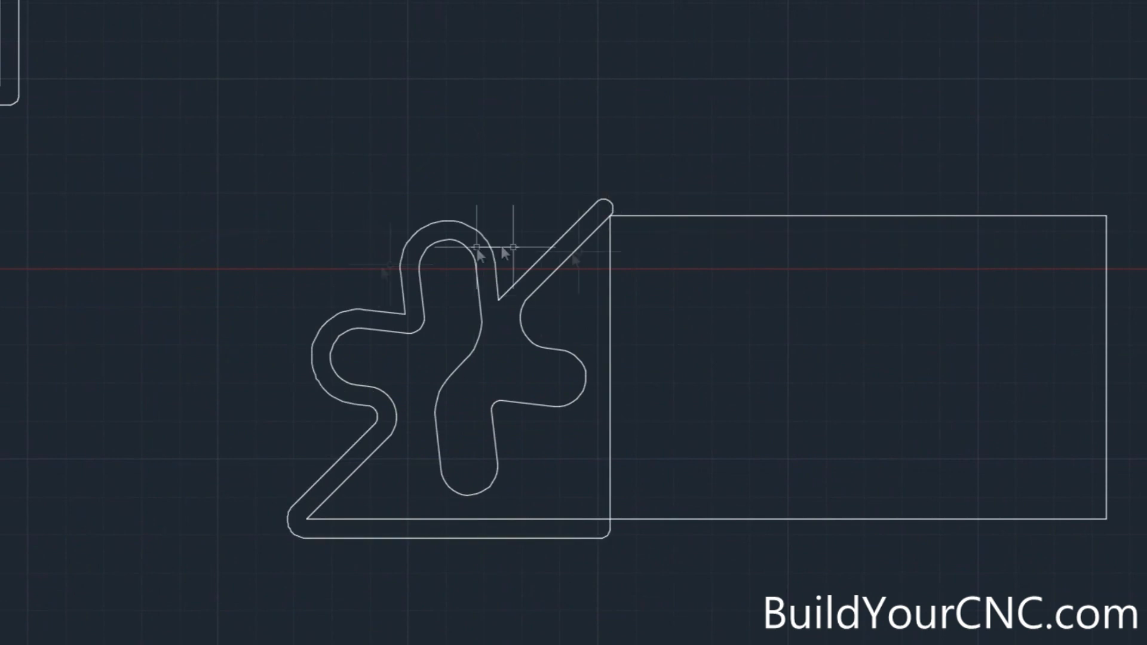
left_click(676, 330)
left_click(493, 164)
key("Escape")
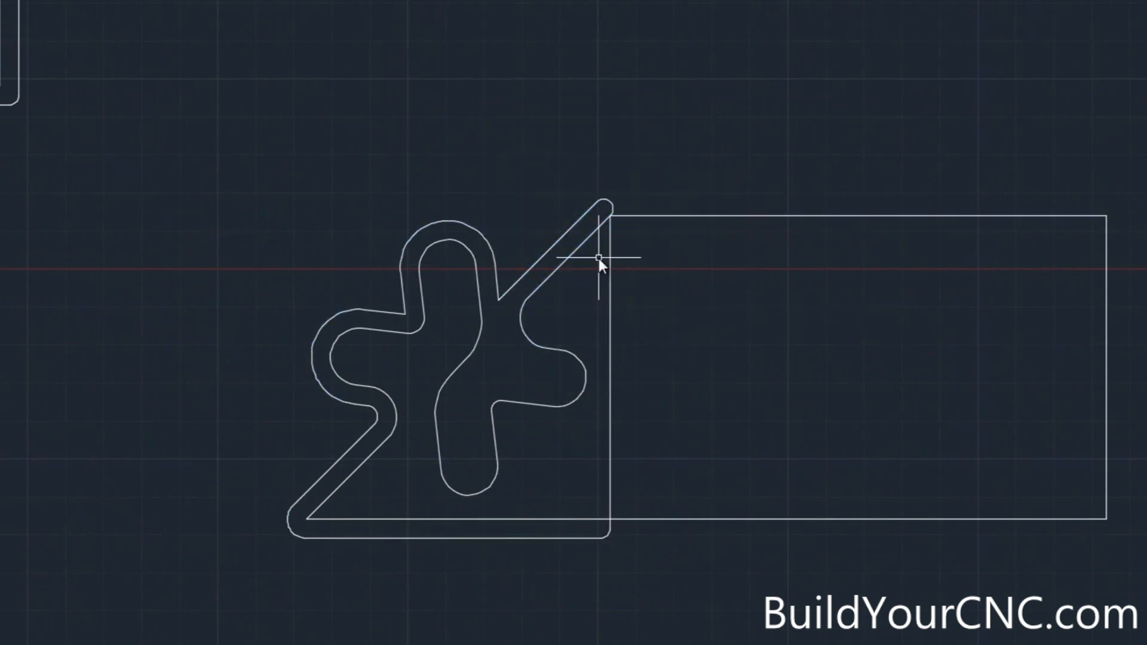
Move the waste-area outline to the left, clear of the rotated board's joint profile.
left_click(576, 227)
type("m")
key("Return")
left_click(654, 118)
left_click(324, 168)
Join the rotated board's edges and joint profile into a single polyline.
left_click(579, 249)
type("pe")
key("Return")
key("Return")
type("j")
key("Return")
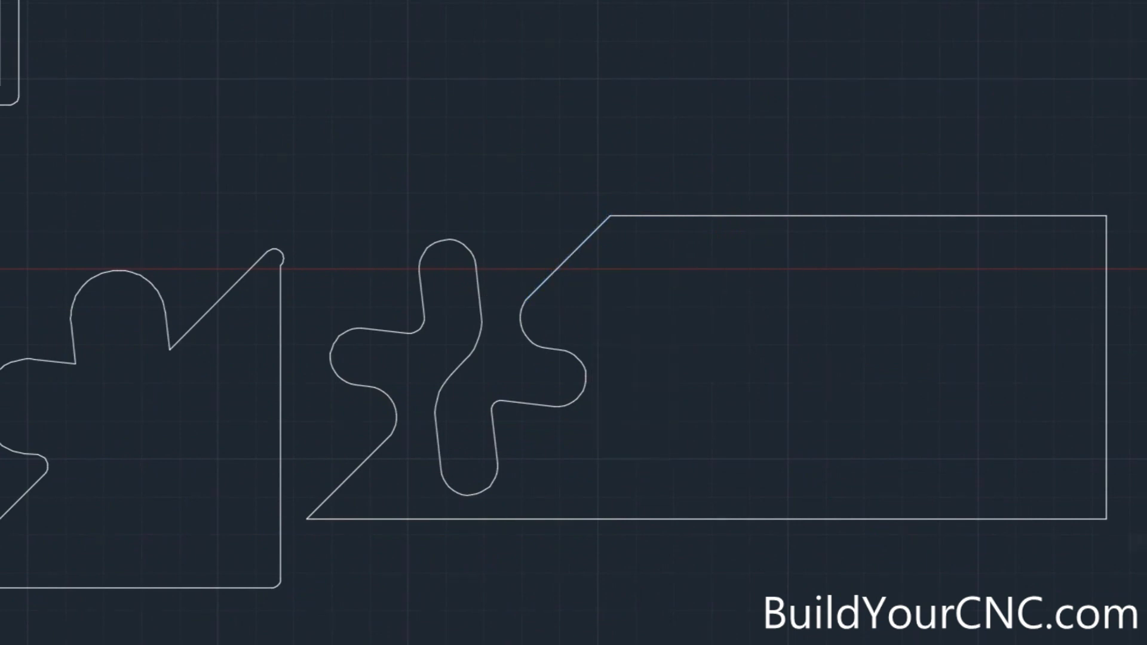
left_click(1142, 572)
left_click(308, 133)
key("Return")
key("Escape")
left_click(423, 330)
key("Escape")
Return the right board's waste-area outline to its joint corner, and move the left board's waste-area outline clear of its board.
left_click(297, 303)
left_click(610, 216)
left_click(681, 333)
left_click(457, 169)
type("m")
key("Return")
left_click(161, 540)
Close the left board's open end with a vertical line between its lower and upper edges.
key("Return")
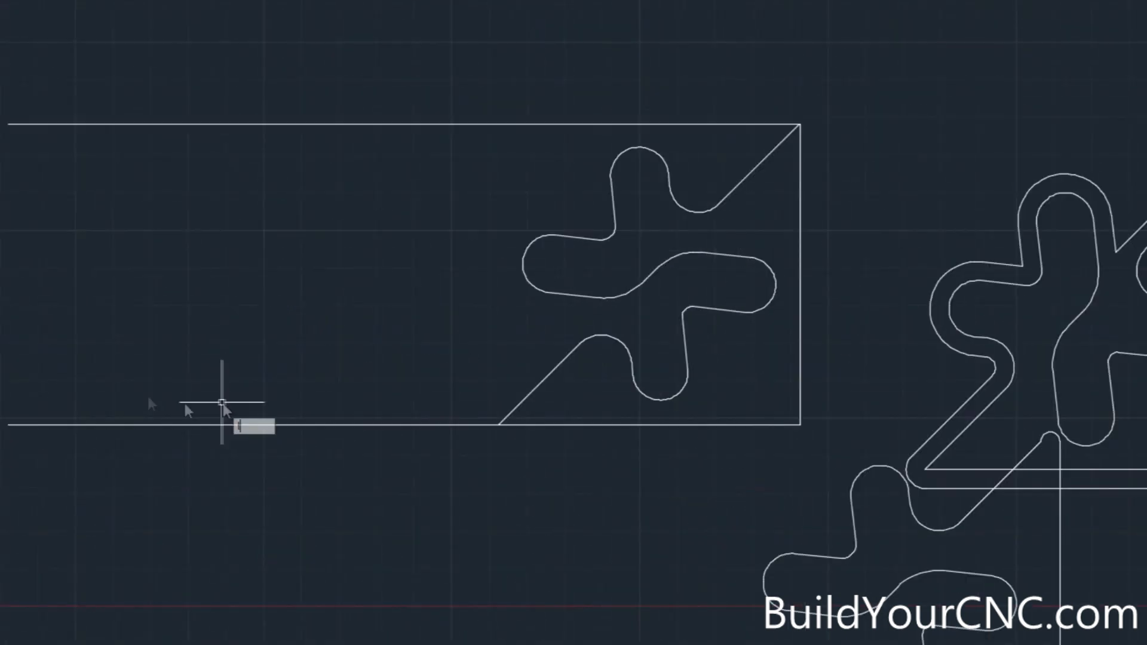
left_click(8, 425)
left_click(8, 124)
key("Return")
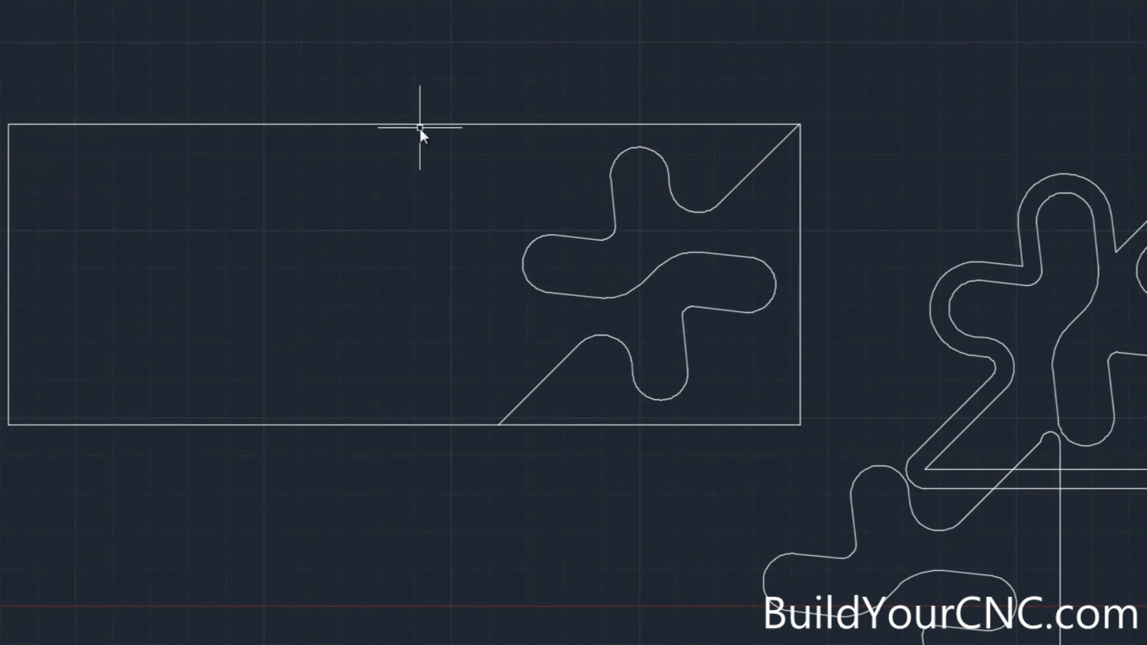
Delete the existing segments along the left board's lower edge and undo the last change.
left_click(802, 363)
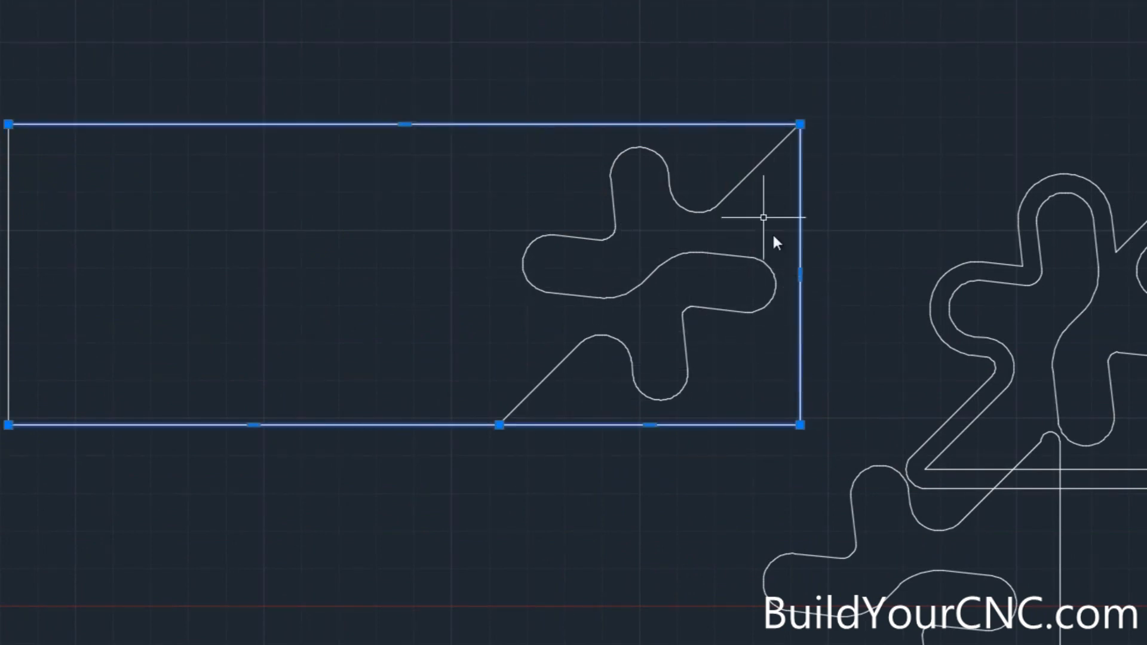
key("Escape")
left_click(556, 428)
left_click(545, 440)
key("Delete")
left_click(541, 425)
key("Delete")
left_click(481, 425)
key("Delete")
type("u")
key("Return")
Try to redraw the left board between its opposite corners, and delete the old geometry along its top and left edges.
type("rec")
key("Return")
key("Escape")
left_click(550, 425)
key("Escape")
left_click(407, 423)
key("l")
key("Return")
left_click(800, 425)
left_click(813, 476)
left_click(8, 124)
left_click(1, 117)
left_click(117, 124)
key("Delete")
left_click(8, 239)
key("Delete")
Draw a rectangle between the left board's lower-right and upper-left corners and delete the leftover edge geometry.
type("rec")
key("Return")
left_click(801, 425)
left_click(8, 125)
left_click(7, 96)
left_click(5, 120)
key("Delete")
left_click(808, 448)
key("Delete")
left_click(745, 425)
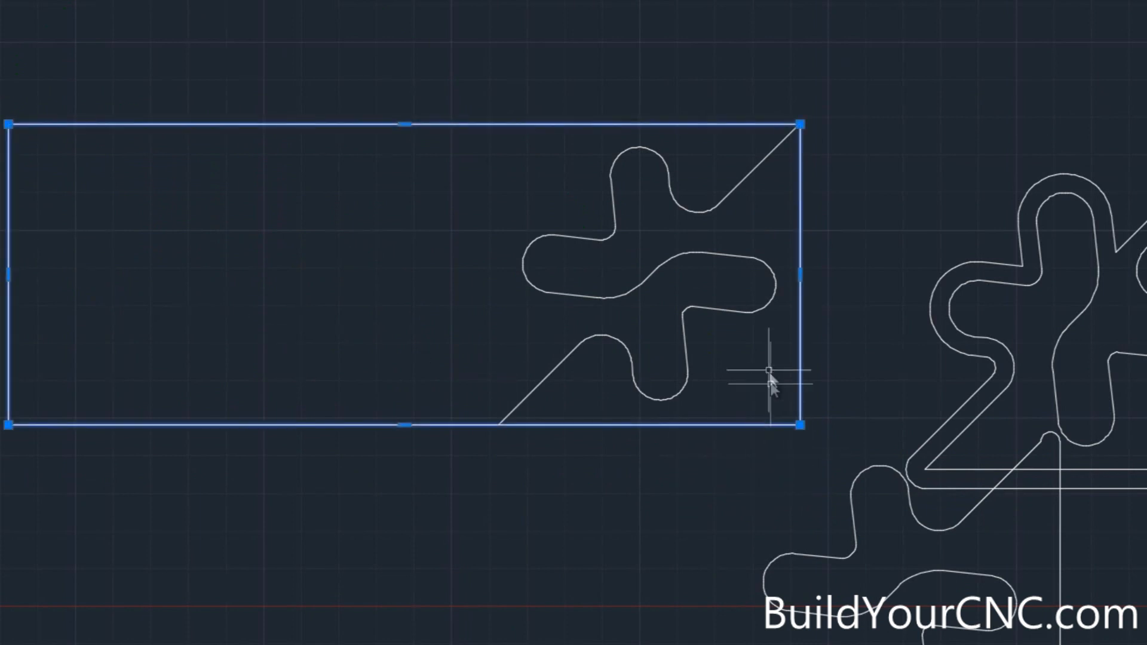
Delete the puzzle joint profile inside the left board's rectangle.
left_click(773, 375)
left_click(478, 167)
key("Escape")
left_click(773, 399)
left_click(482, 175)
key("Delete")
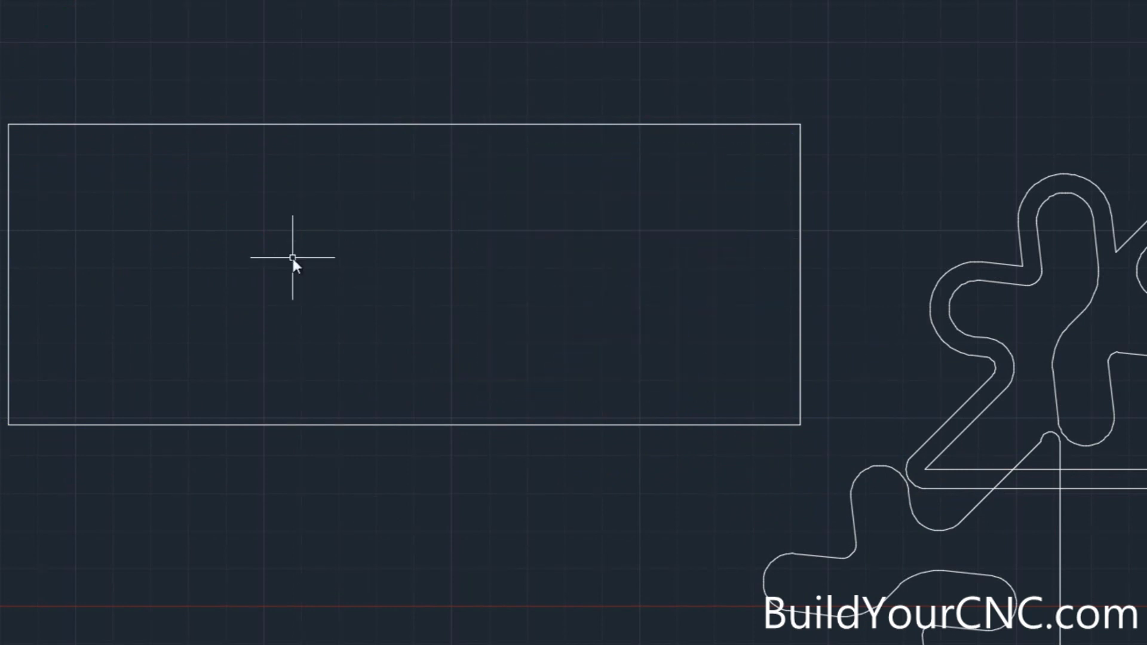
Save the drawing as a DXF file over the existing ComplexJigsawTypeMiter in the documents folder.
scroll(334, 257, "down", 2)
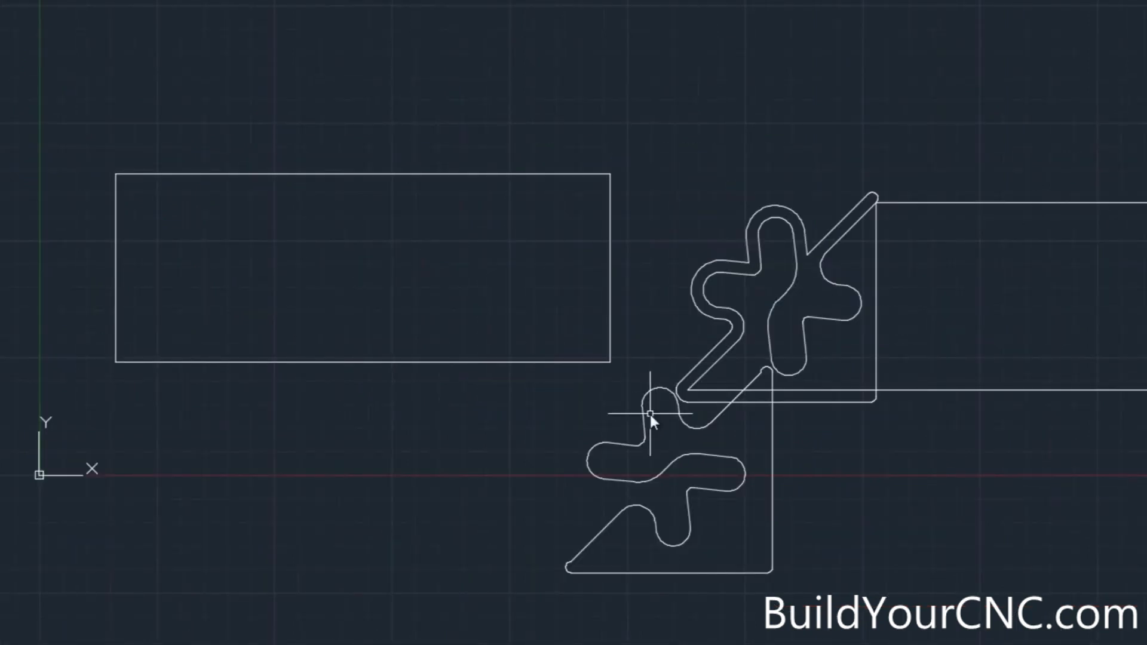
scroll(586, 355, "up", 2)
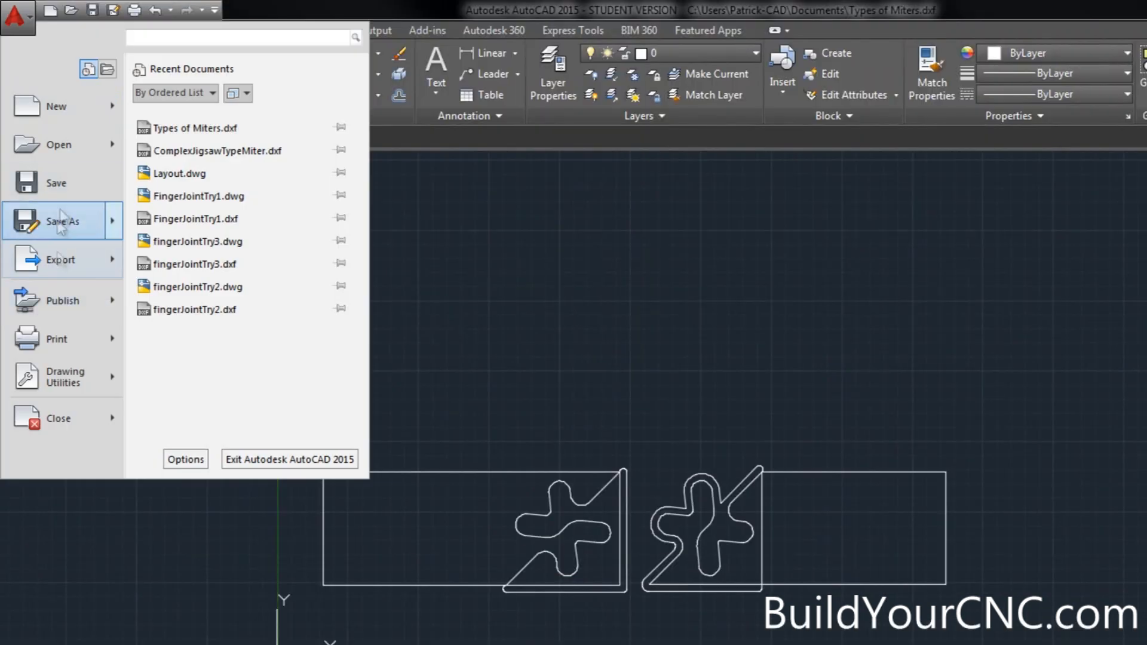
left_click(77, 249)
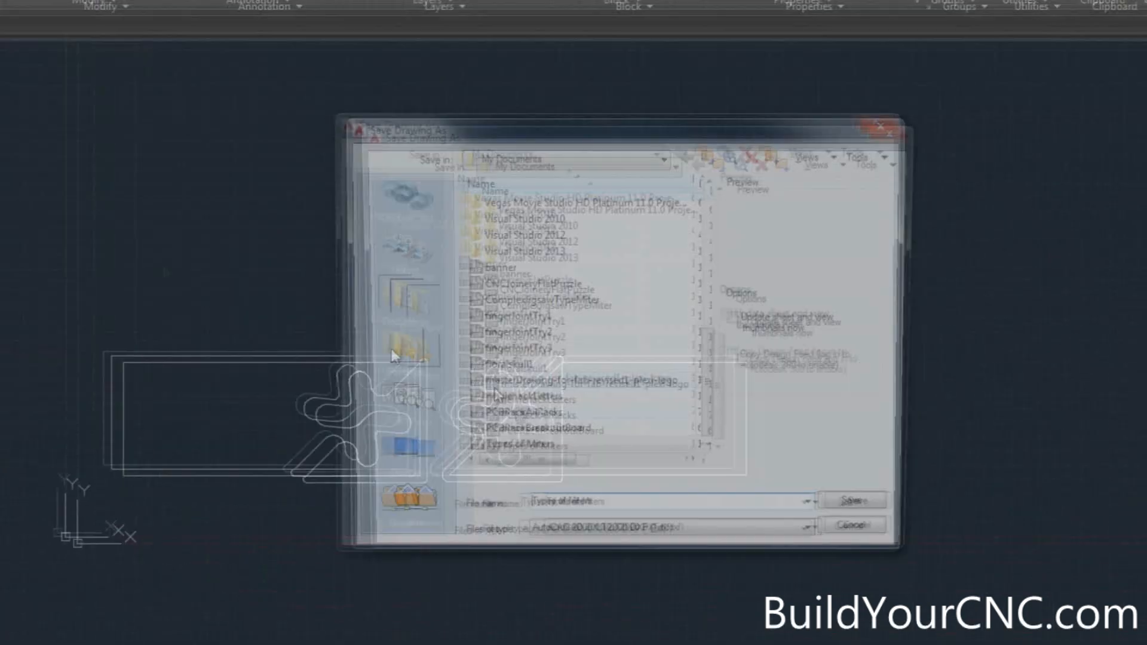
double_click(513, 294)
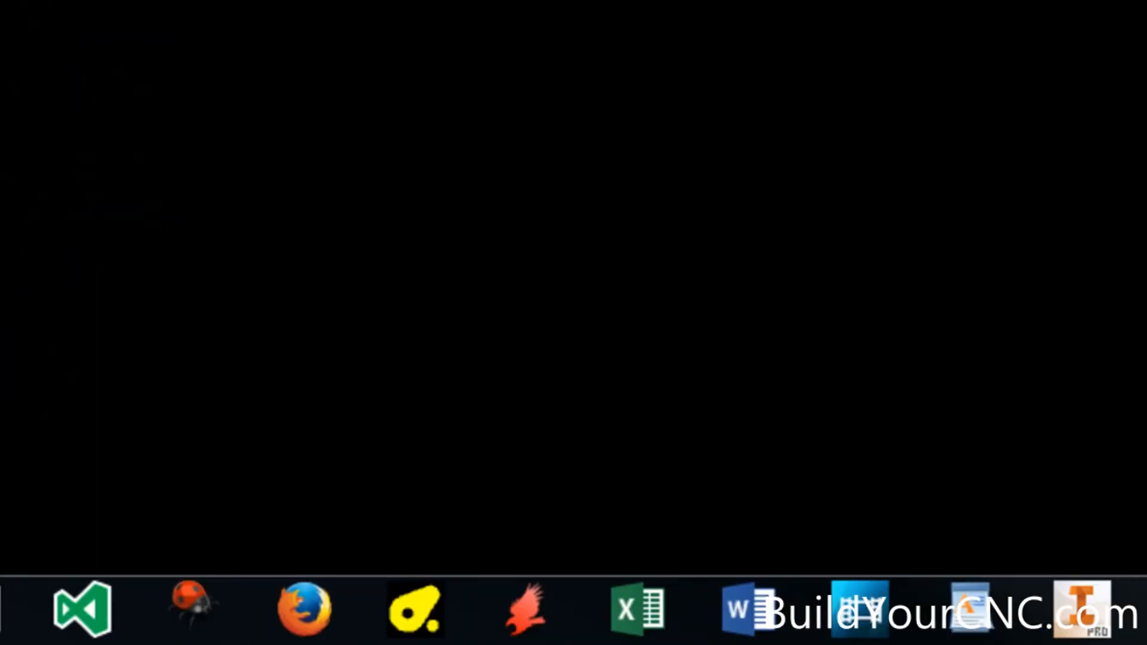
Switch to CamBam and open the ComplexJigsawTypeMiter DXF file from the Documents library.
left_click(410, 621)
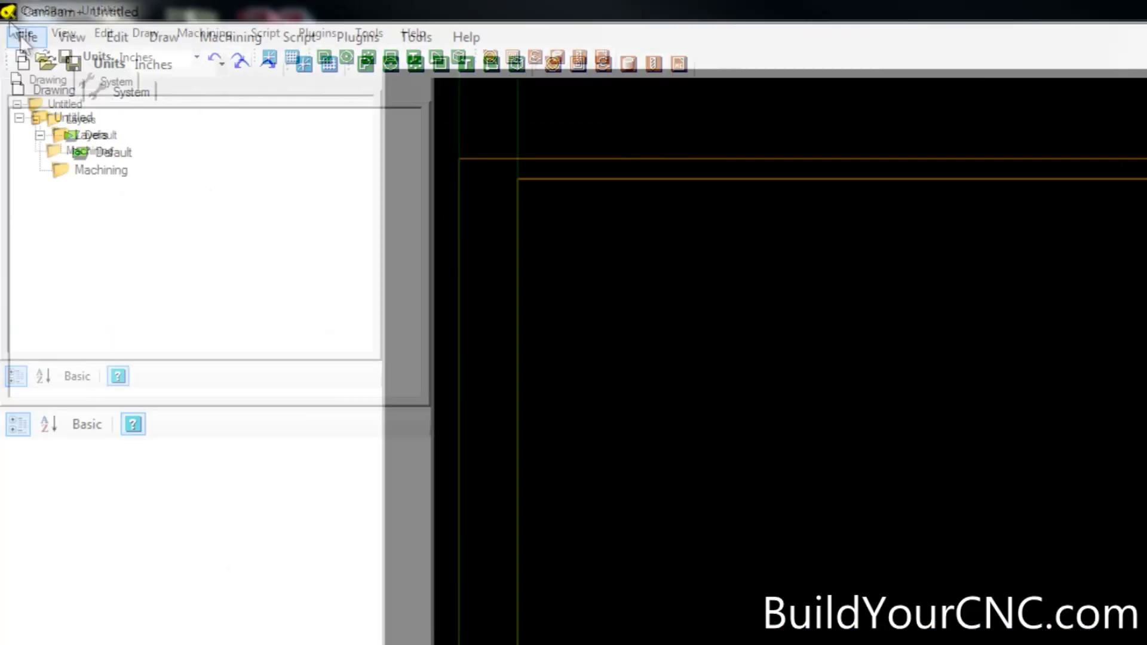
left_click(32, 57)
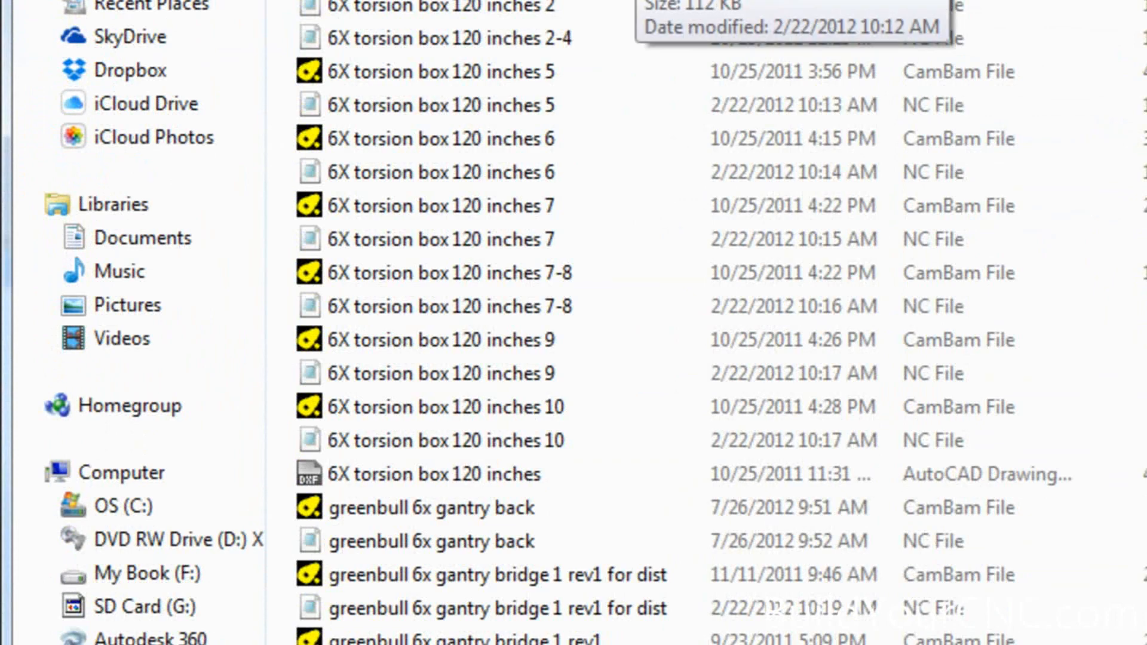
left_click(157, 239)
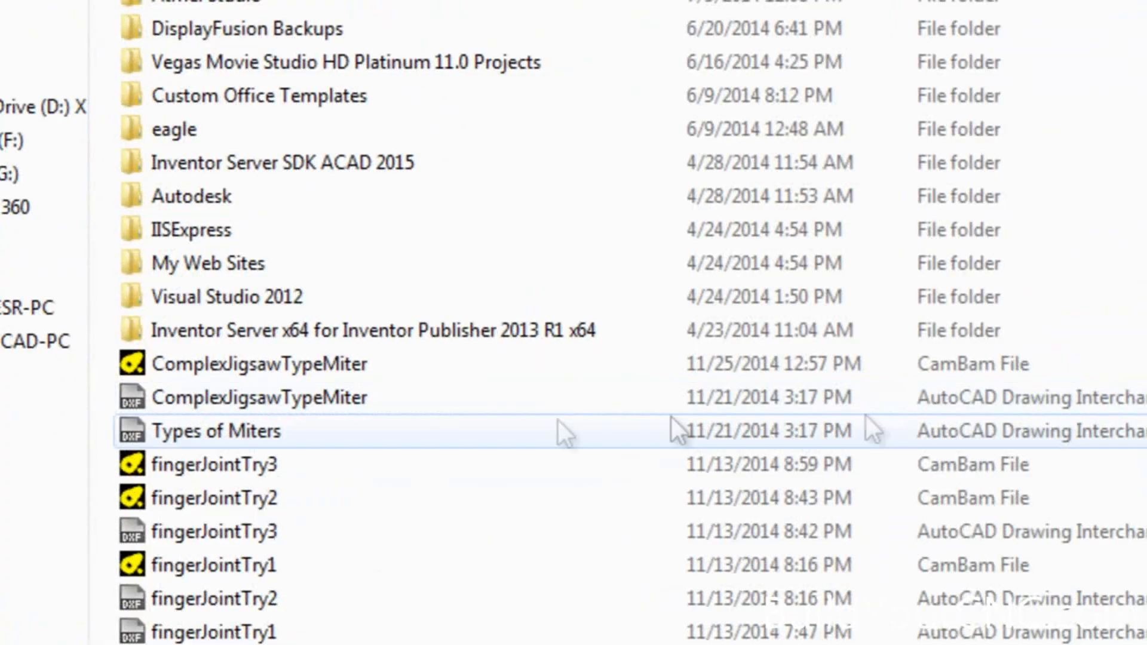
double_click(113, 392)
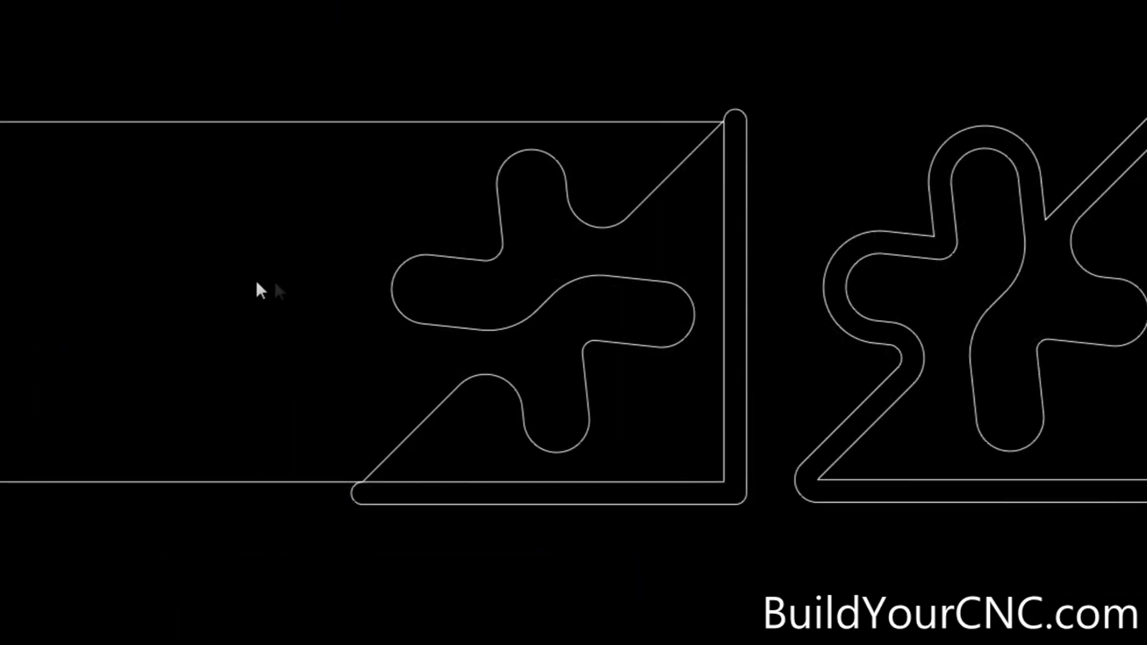
Create a pocket machining operation from the left board's waste-area outline and generate its toolpath.
left_click(701, 284)
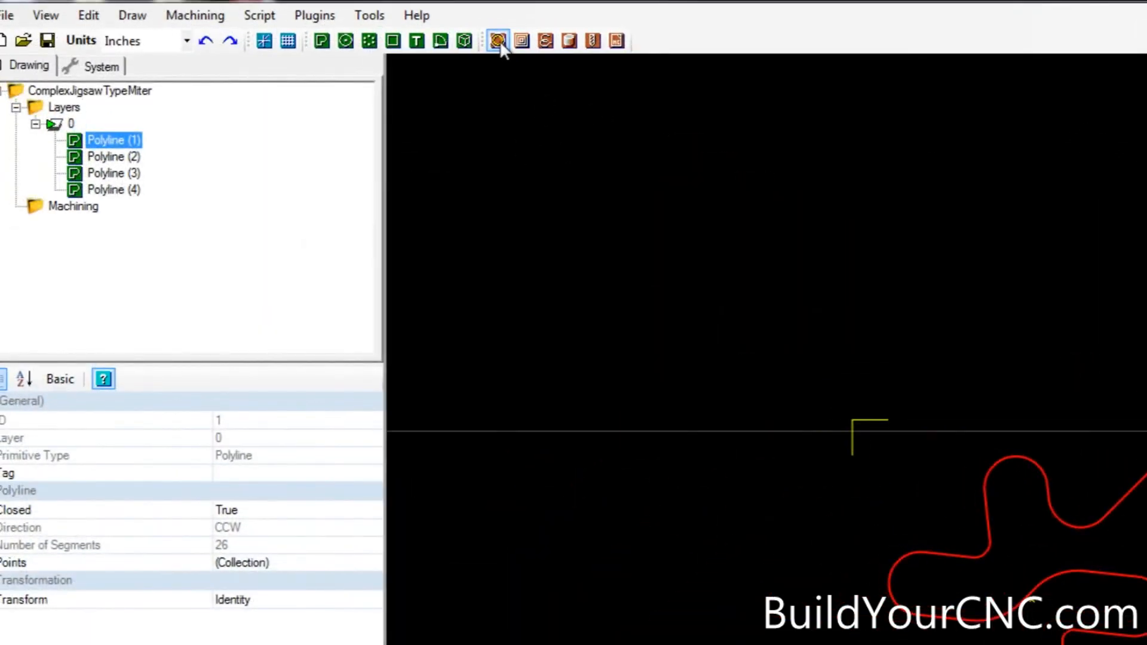
left_click(522, 42)
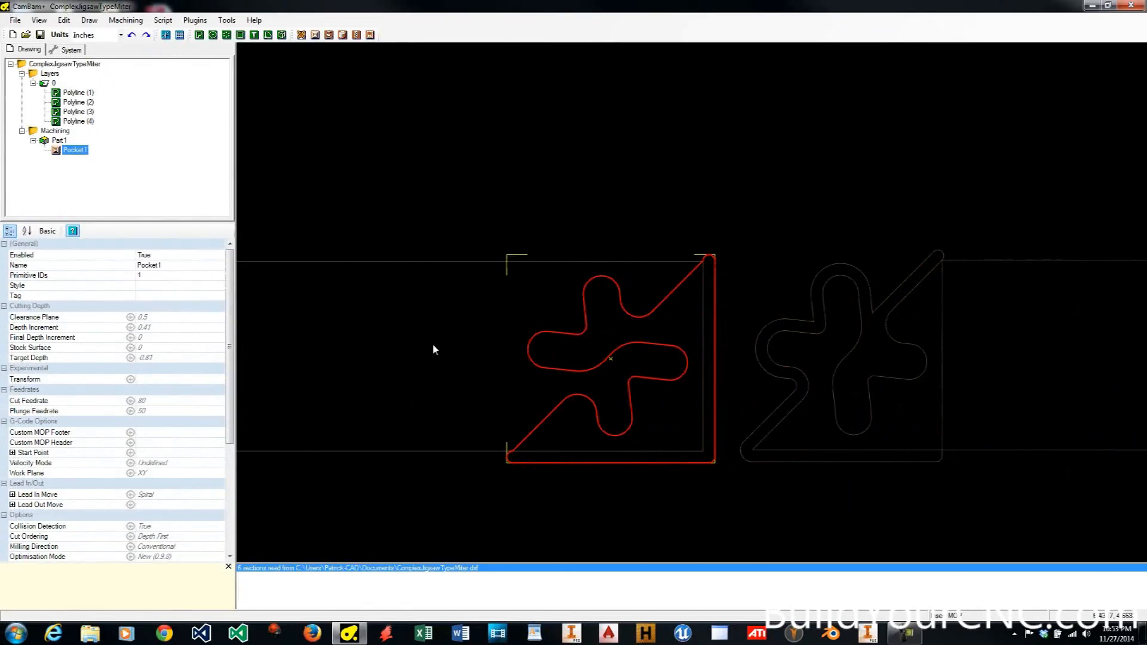
left_click(434, 345)
key("ctrl+t")
left_click(82, 150)
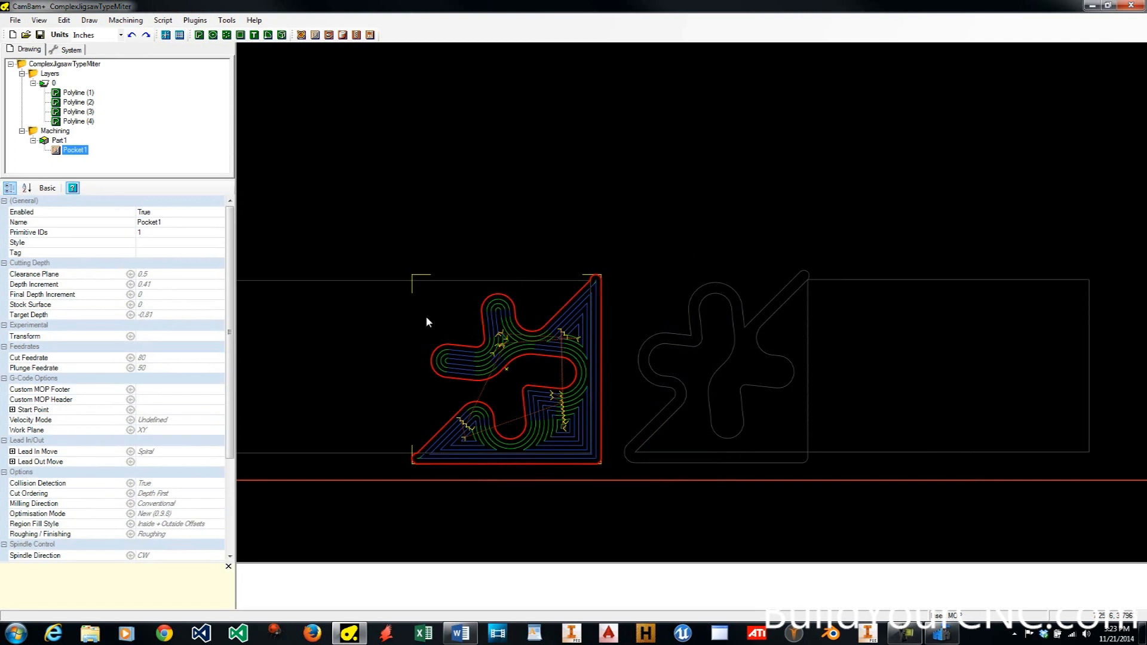
Set the pocket operation's target depth to -0.38.
mouse_move(399, 446)
left_mouse_down("alt")
mouse_move(407, 478)
mouse_move(371, 410)
left_mouse_up("alt")
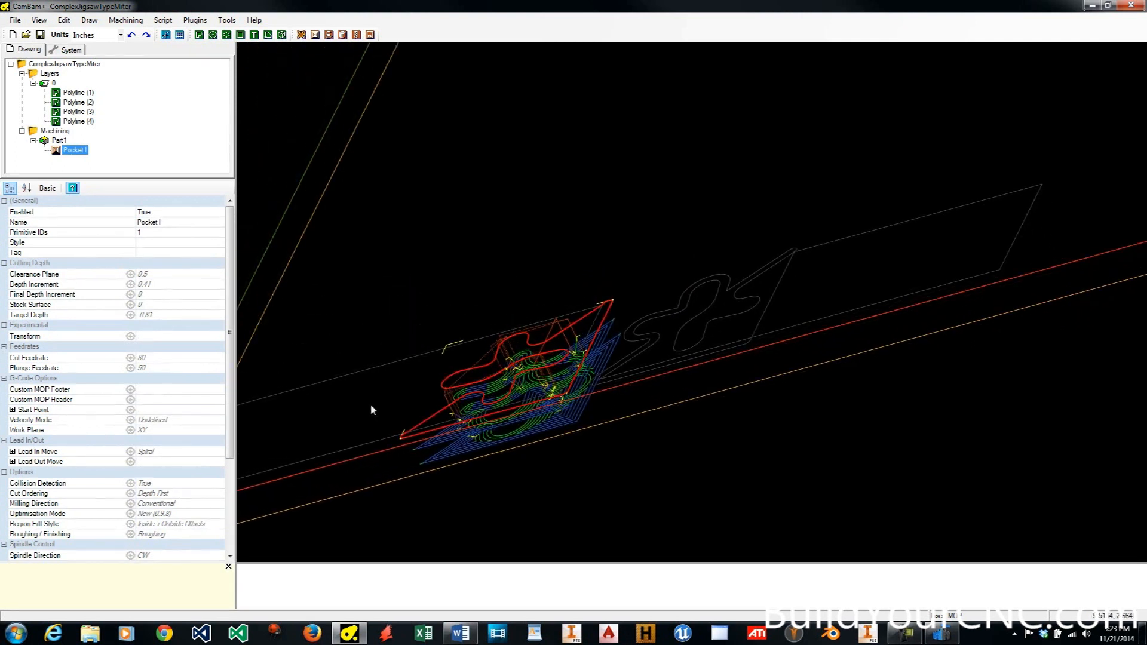
scroll(550, 423, "up", 4)
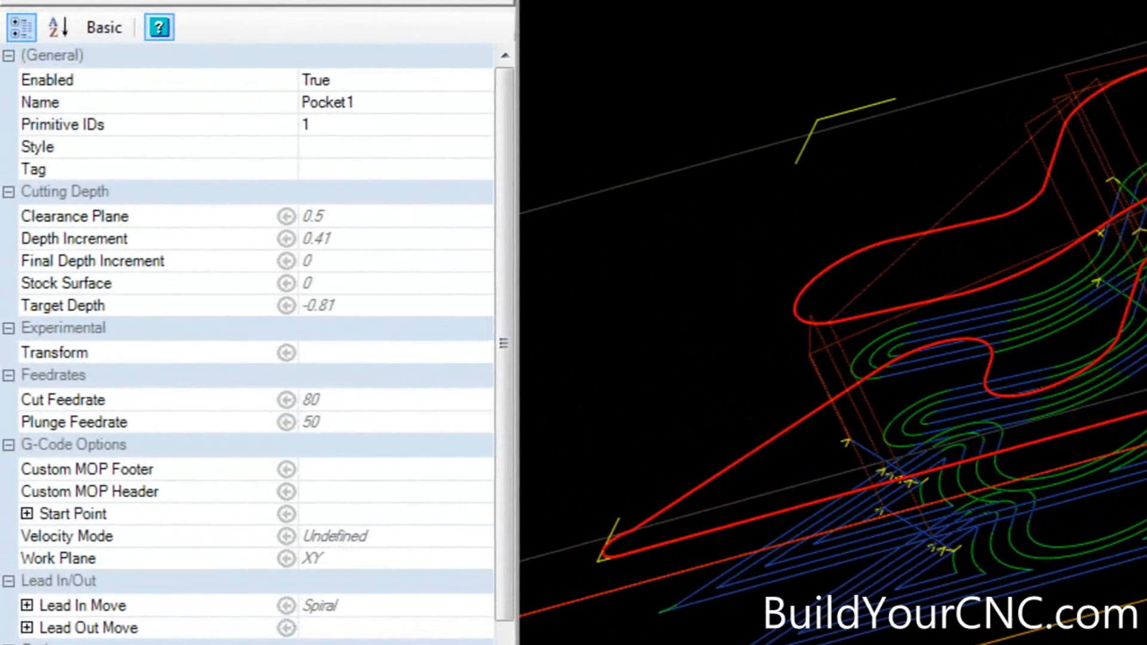
left_click(357, 306)
key("BackSpace")
key("BackSpace")
type("38")
key("Return")
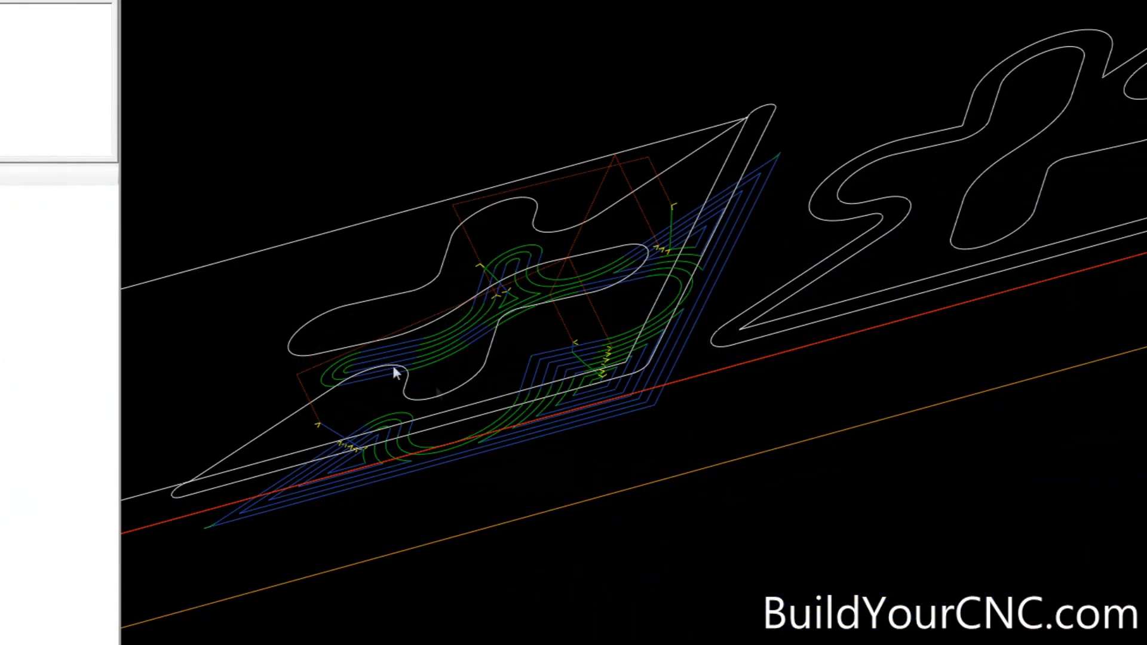
Add a profile machining operation to the left board's waste-area outline.
double_click(461, 361, "alt")
scroll(323, 597, "up", 5)
scroll(817, 274, "down", 4)
scroll(381, 463, "up", 5)
left_click(380, 457)
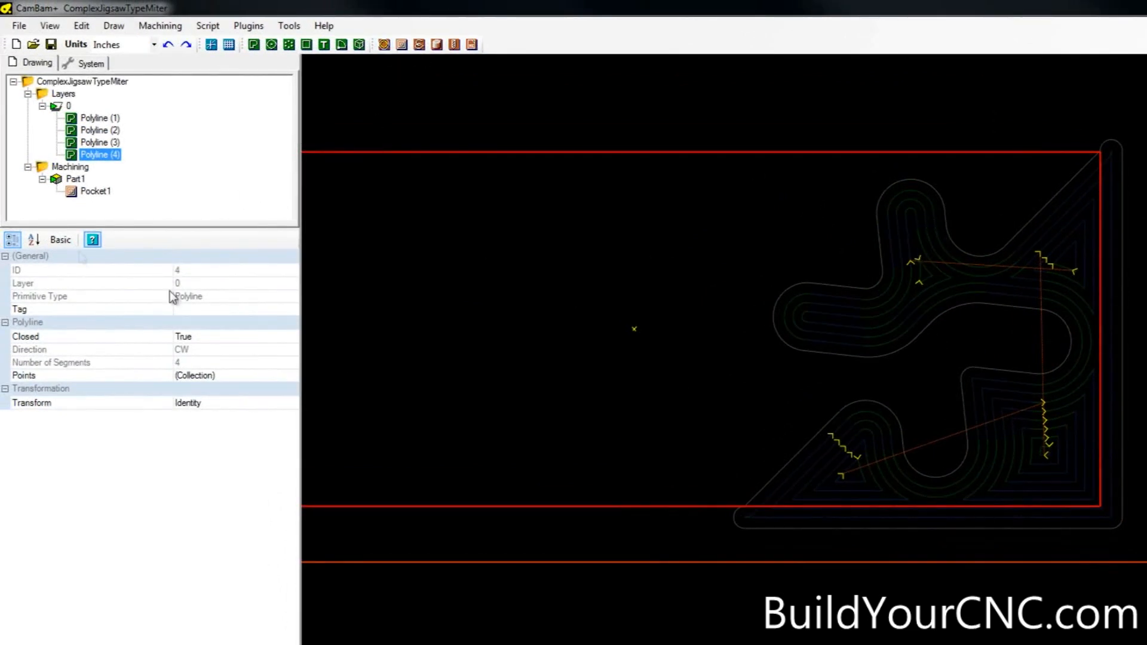
left_click(1016, 229)
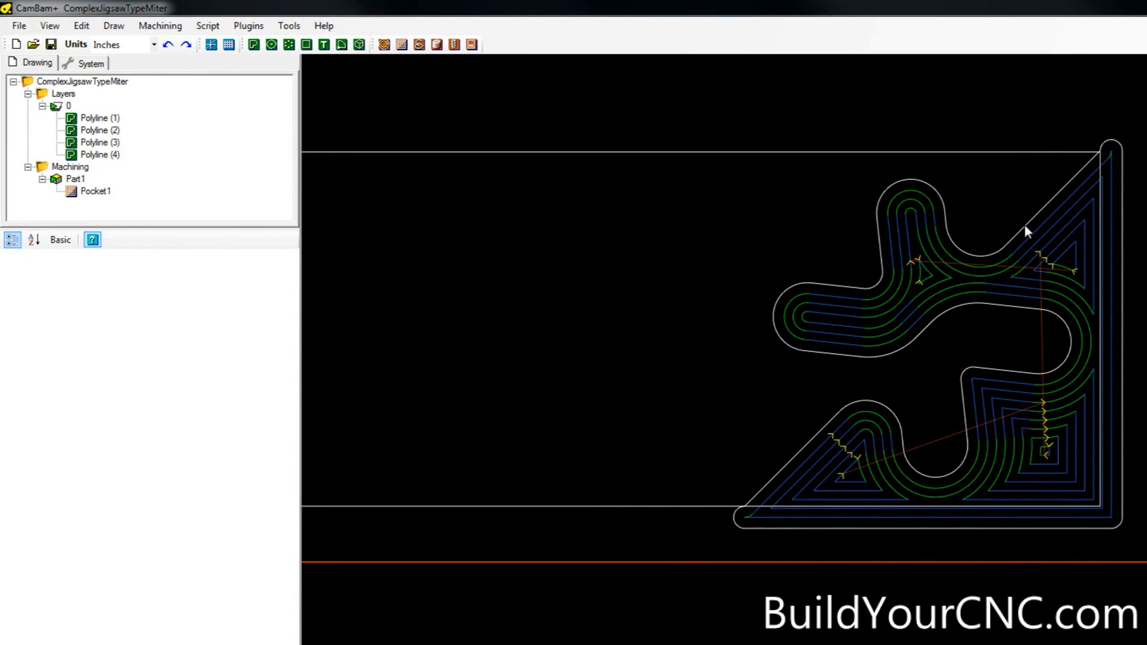
left_click(1109, 147)
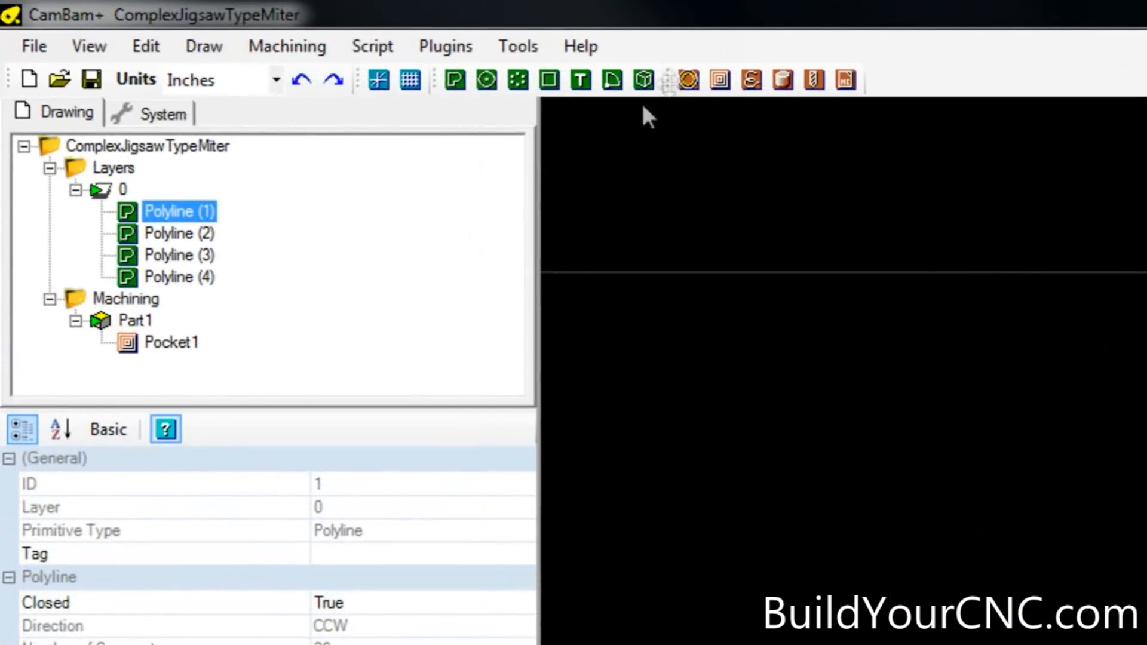
left_click(688, 80)
Apply the A-Inside Profile Finishing style to the profile operation and the A-Roughing style to the pocket operation.
left_click(324, 576)
left_click(502, 579)
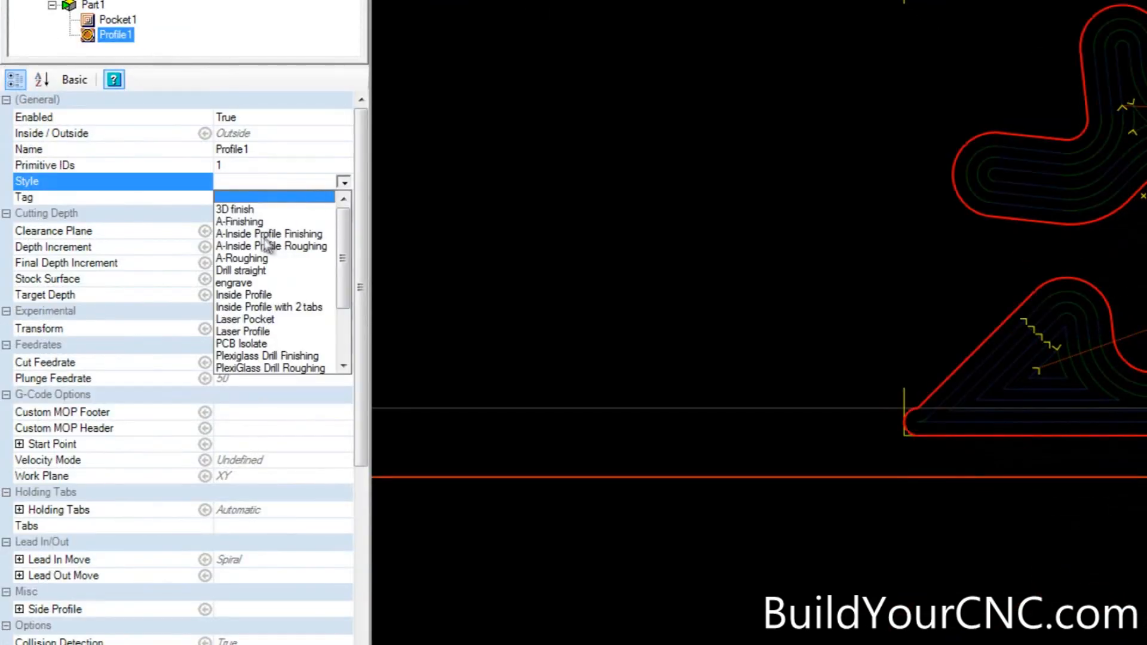
left_click(289, 234)
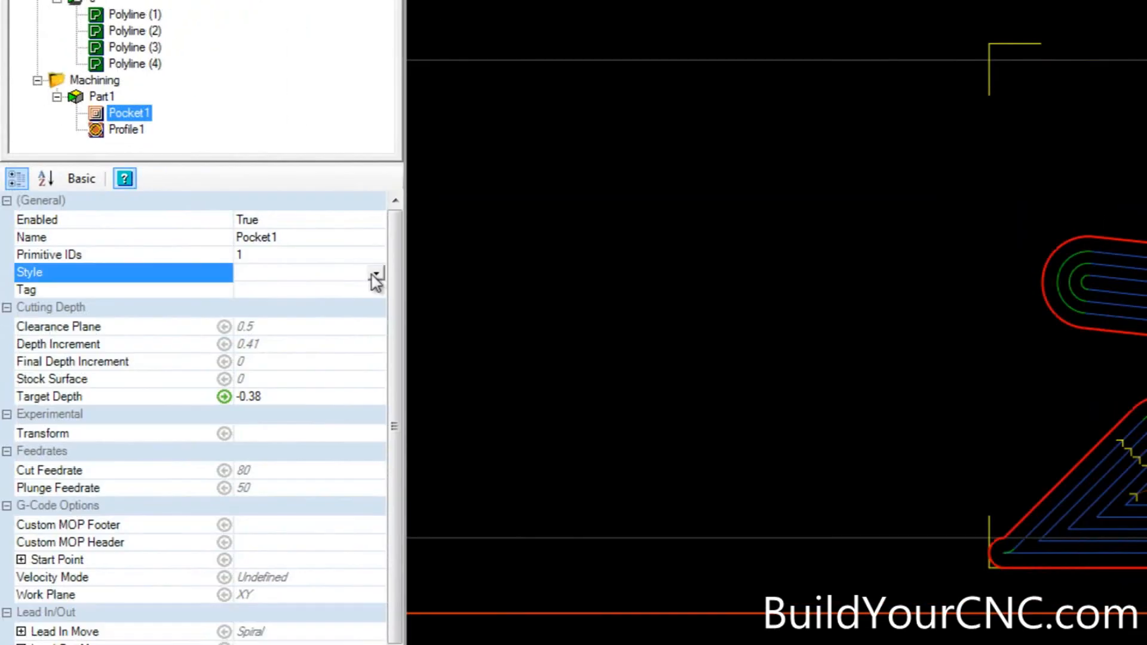
left_click(375, 273)
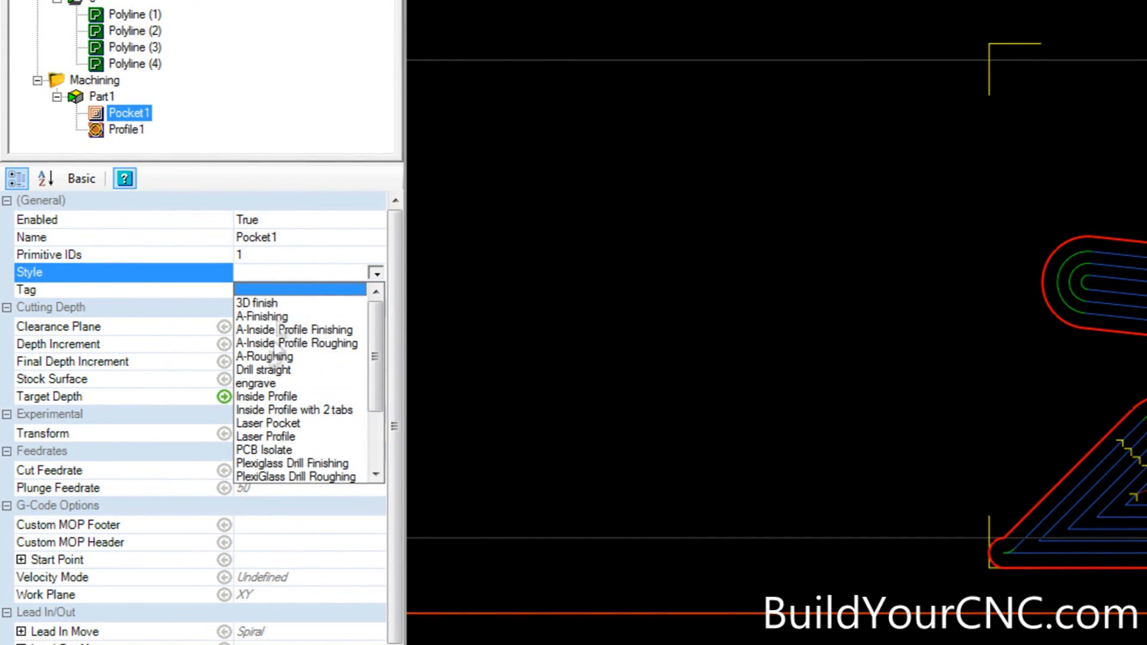
left_click(264, 357)
left_click(744, 325)
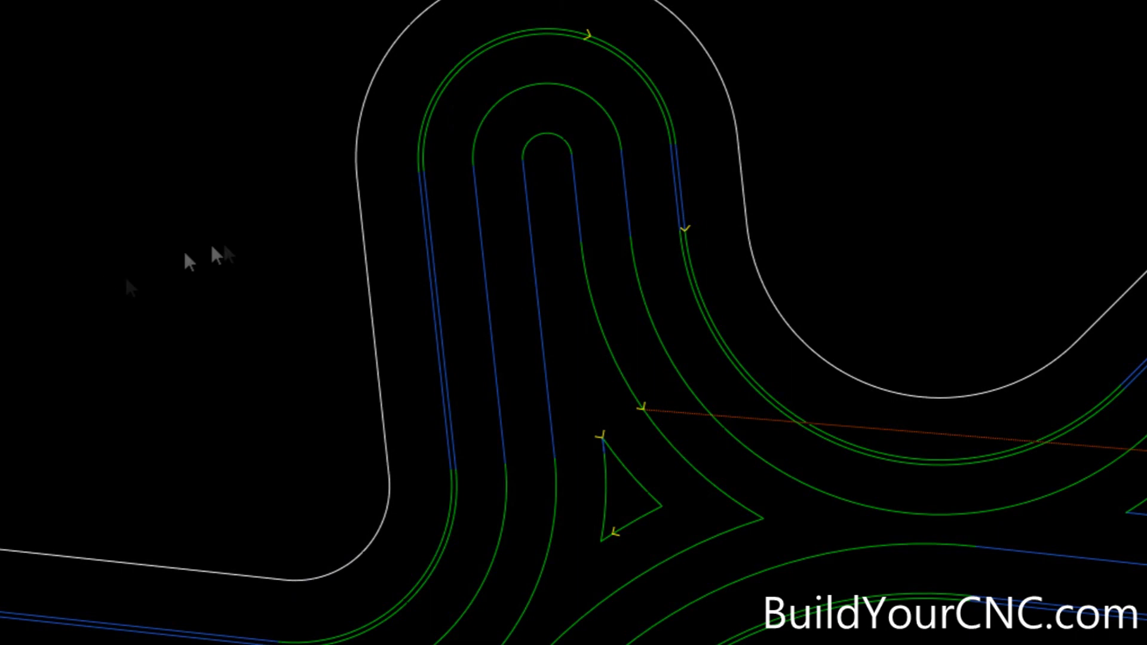
Set the profile operation's target depth to -0.38 and check its toolpath in 3D.
scroll(405, 193, "down", 8)
scroll(518, 438, "up", 1)
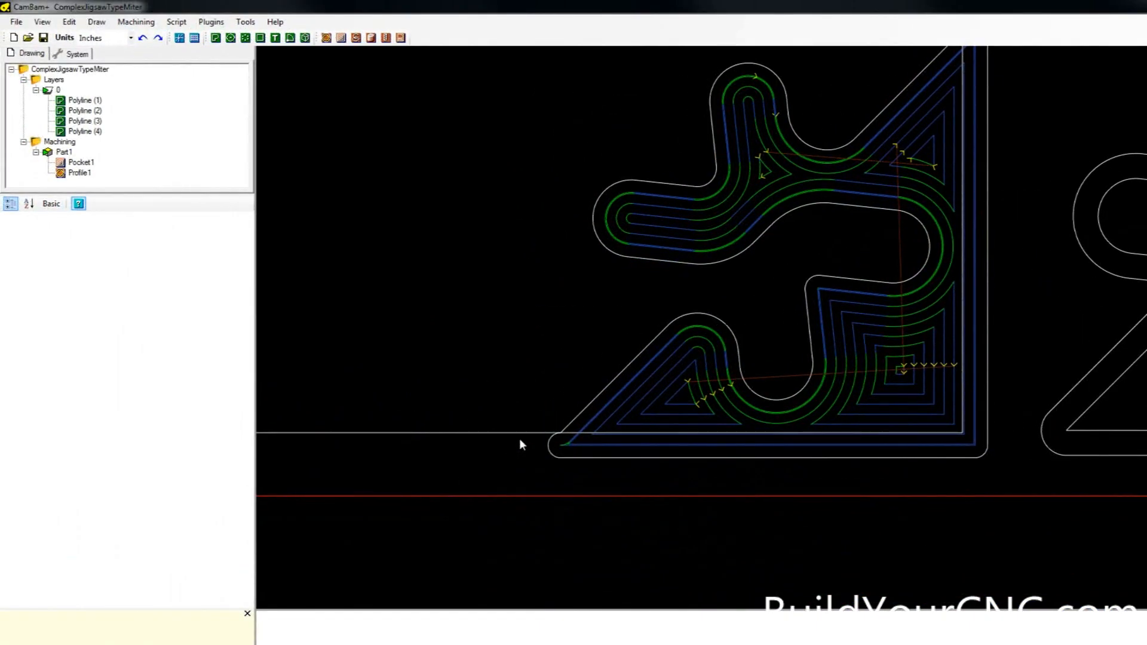
left_click(80, 172)
left_click(178, 355)
key("BackSpace")
key("BackSpace")
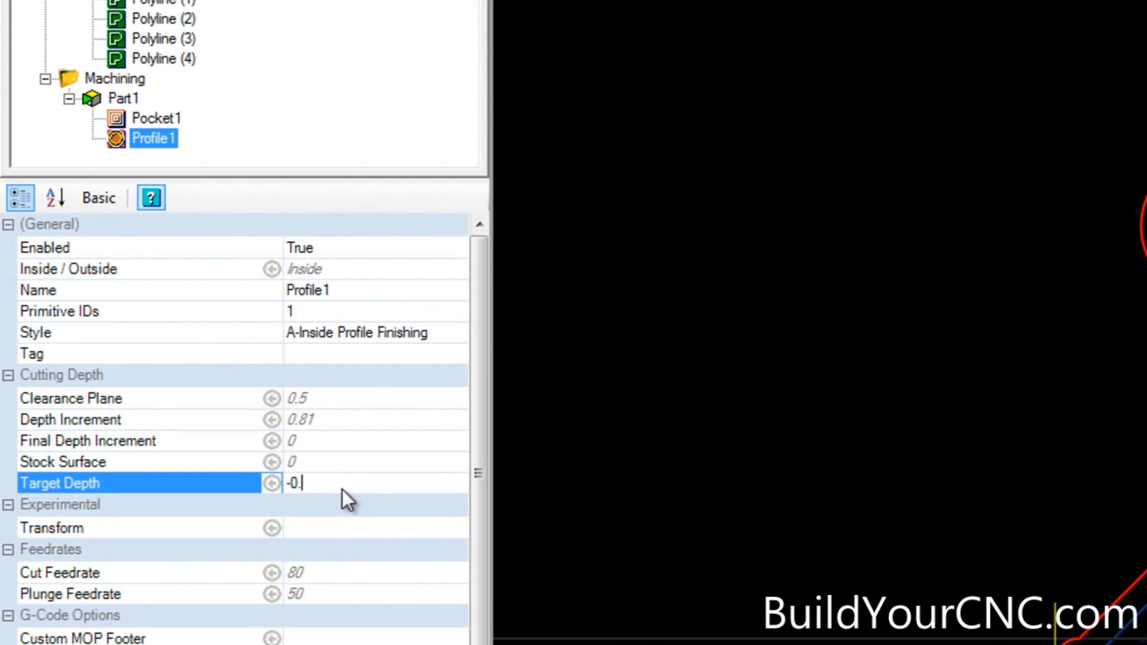
type("38")
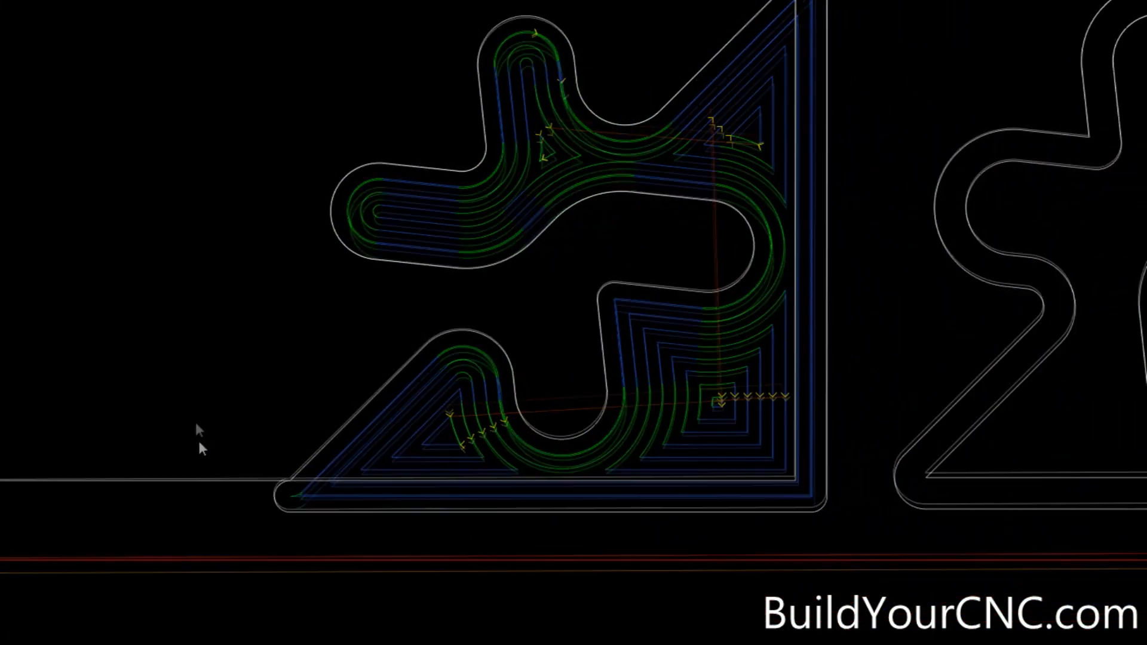
left_click_drag(199, 436, 159, 358, "alt")
double_click(264, 317, "alt")
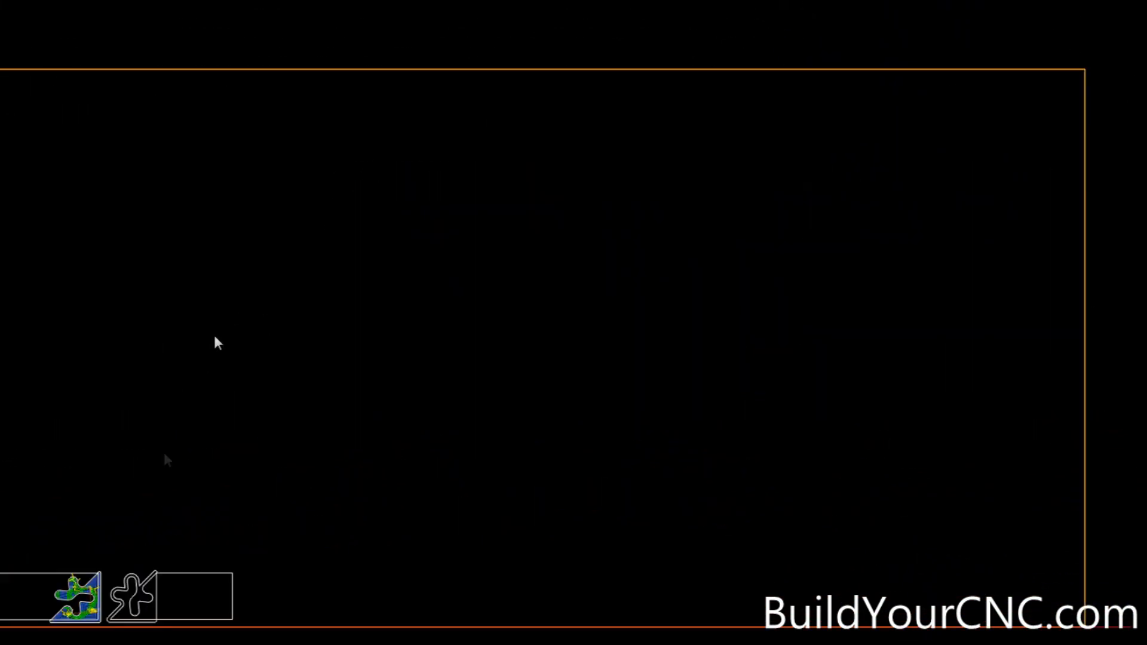
Add two profile machining operations to the left board's outer outline.
scroll(67, 636, "up", 12)
scroll(11, 610, "up", 6)
scroll(595, 553, "down", 5)
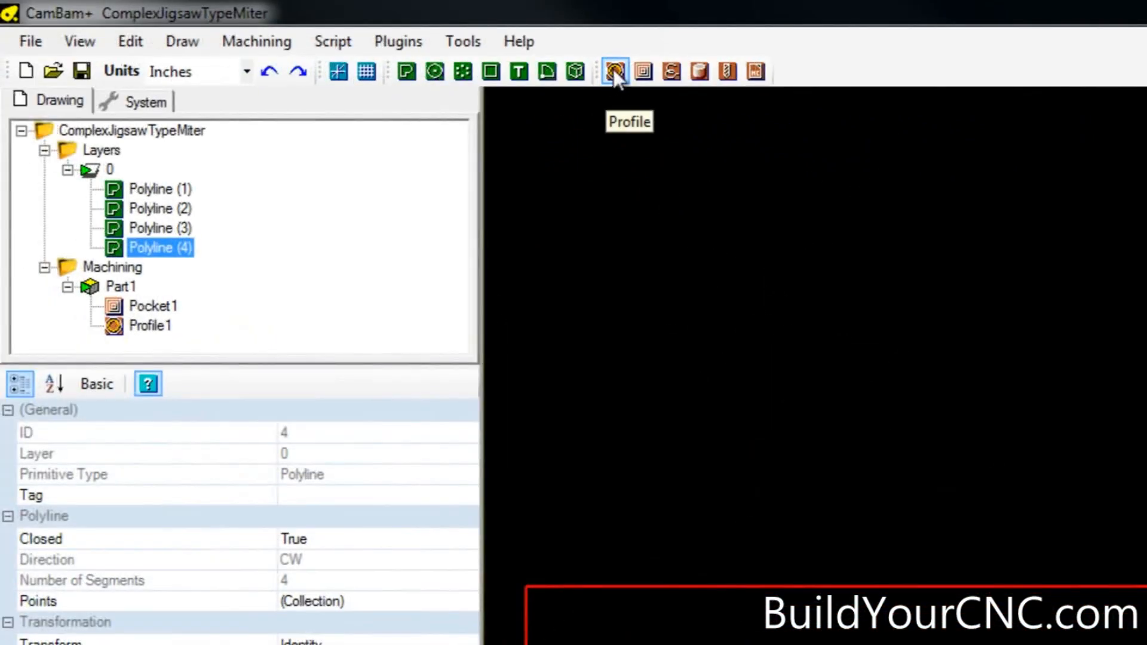
left_click(615, 71)
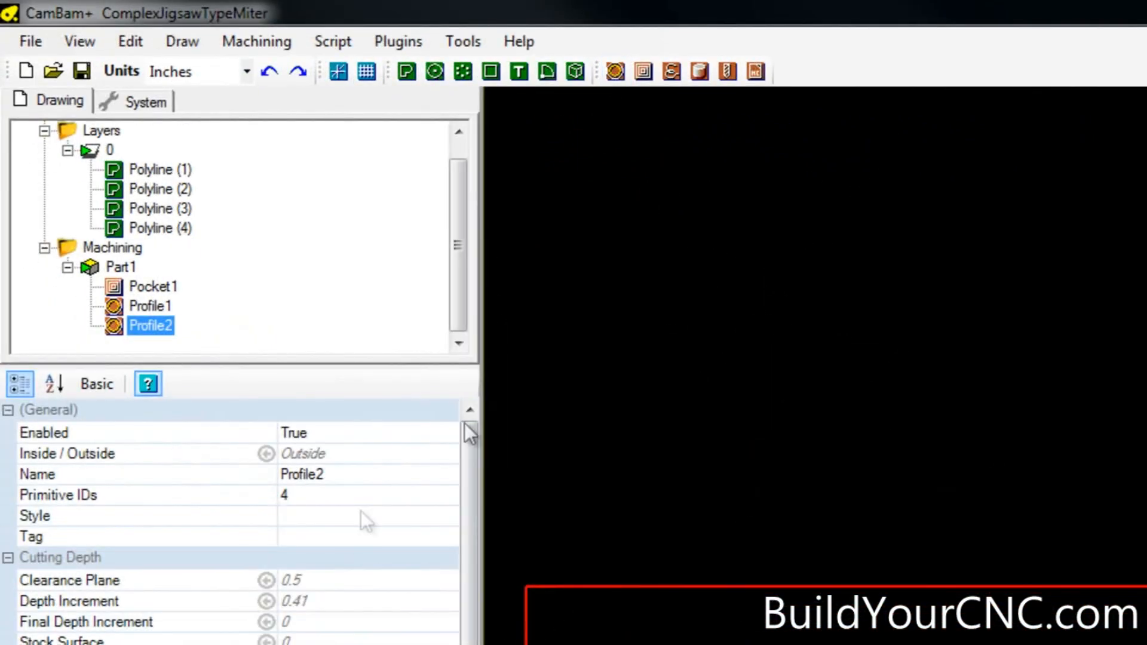
left_click(615, 71)
Assign a machining style to each of the left board's two outline profiles and generate the toolpaths.
left_click(316, 516)
left_click(454, 517)
left_click(335, 564)
left_click(151, 307)
left_click(359, 517)
left_click(447, 517)
left_click(335, 584)
key("ctrl+t")
Move the left board's holding tabs away from the joint, placing the right-edge tab on the upper edge and shifting the lower-edge tab left.
left_click_drag(971, 200, 883, 127)
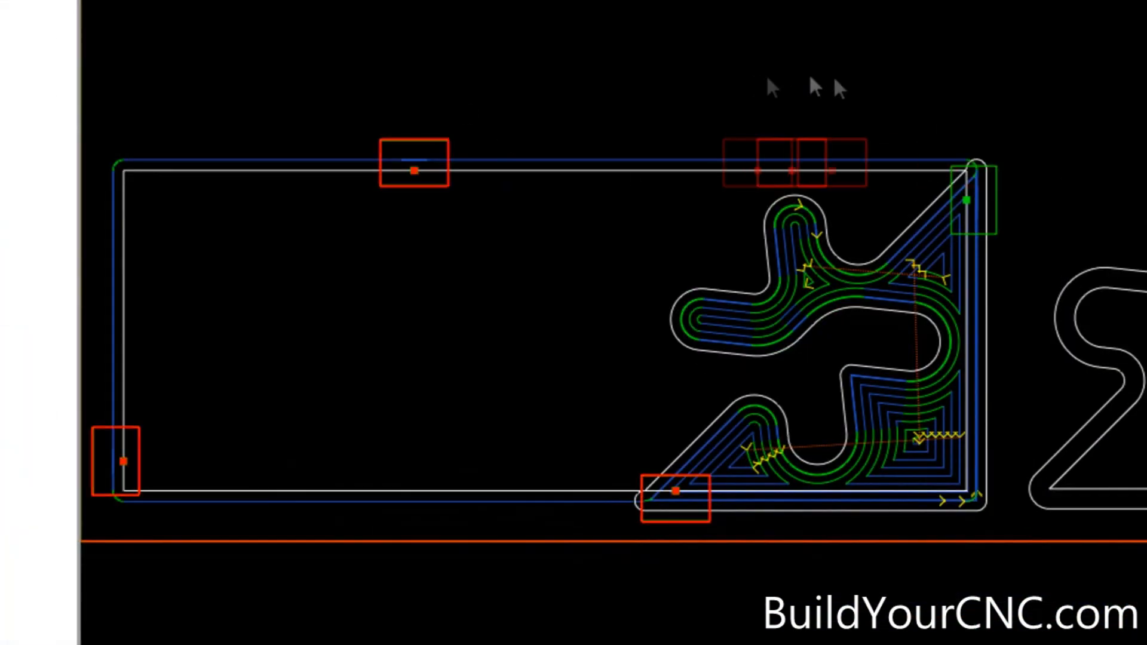
scroll(736, 454, "up", 3)
left_click_drag(737, 456, 522, 457)
scroll(522, 452, "down", 3)
Add a pocket operation to the right board's waste-area outline with a target depth of -0.38.
left_click_drag(410, 361, 394, 224)
scroll(225, 231, "down", 2)
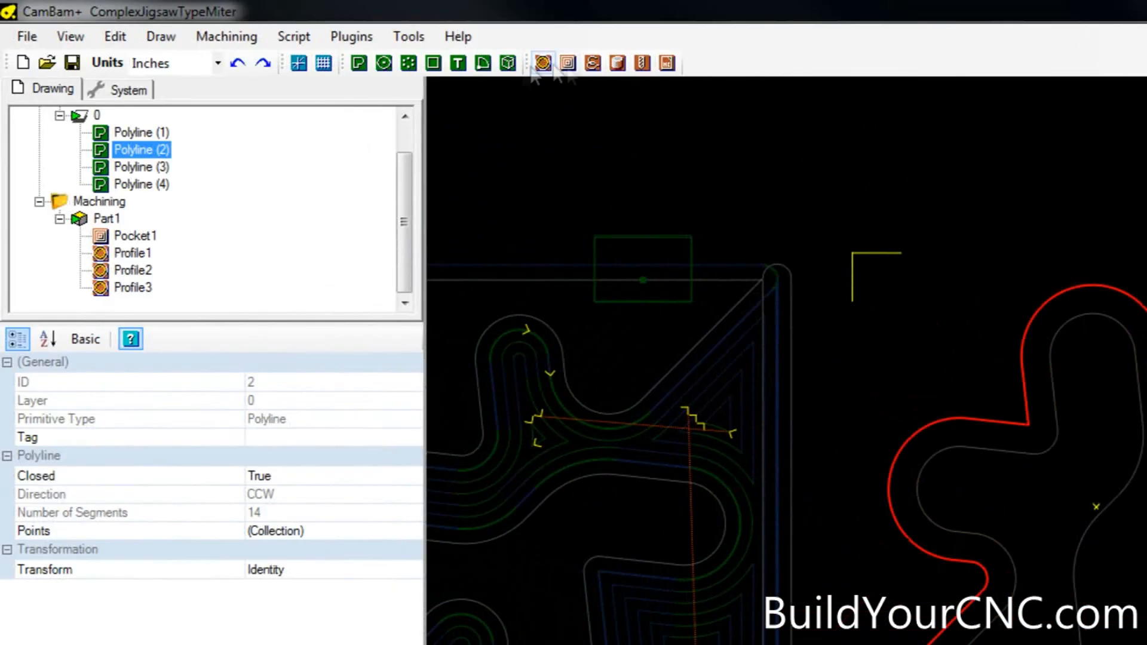
left_click(568, 62)
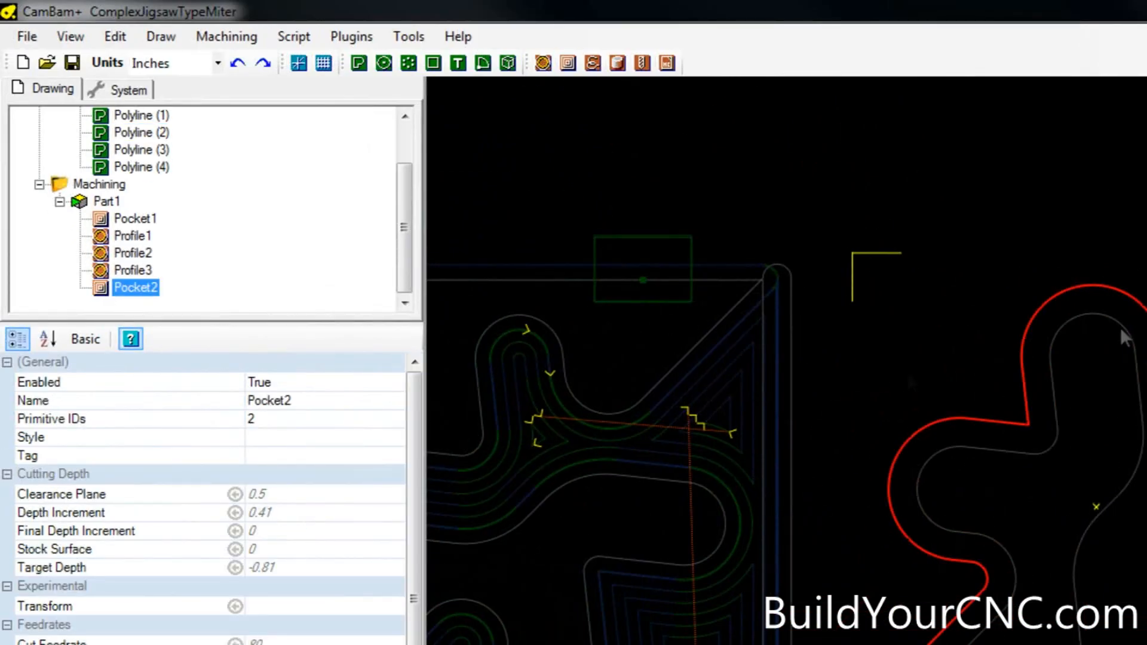
left_click(315, 567)
type("-0.38")
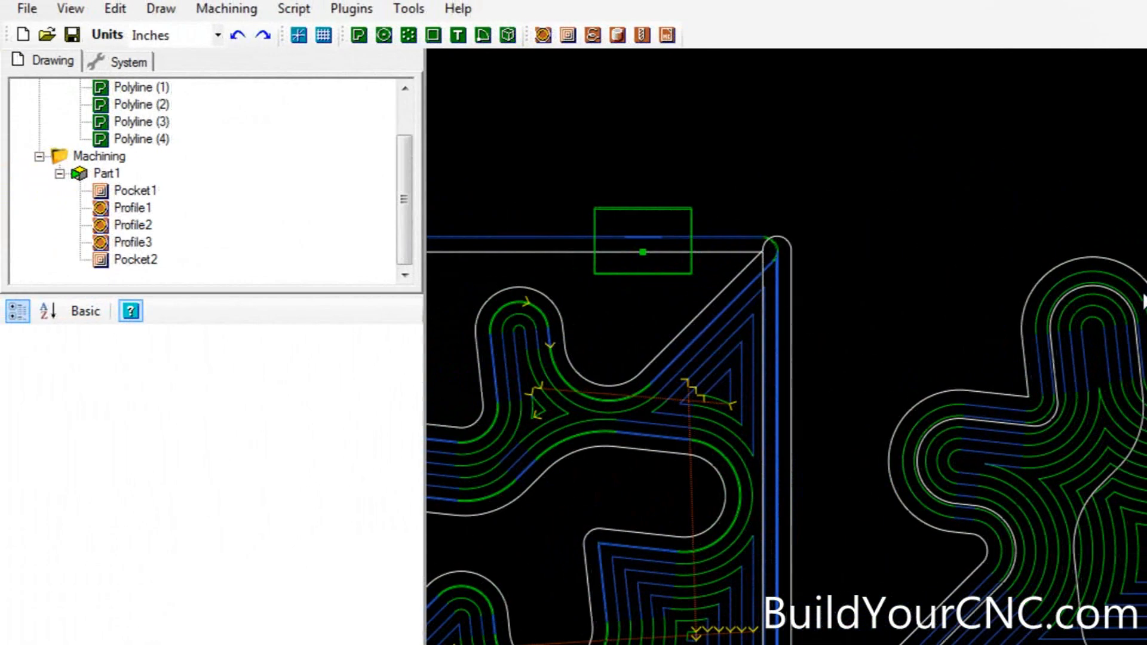
Apply the A-Roughing style to the right board's pocket operation.
left_click(119, 261)
left_click(392, 409)
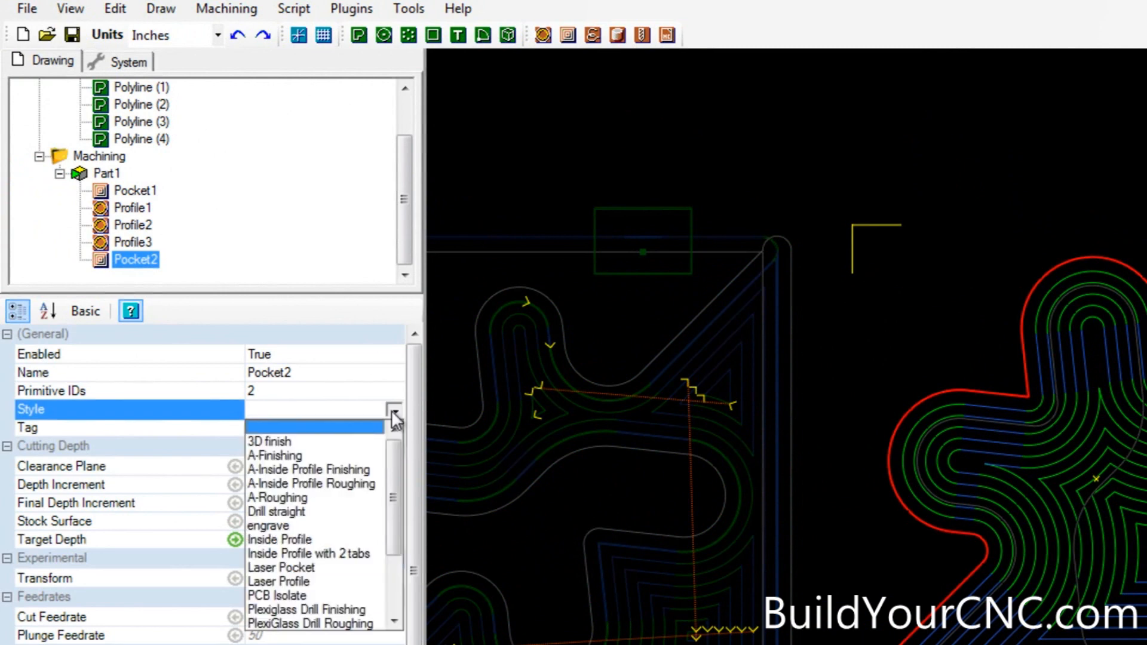
left_click(299, 497)
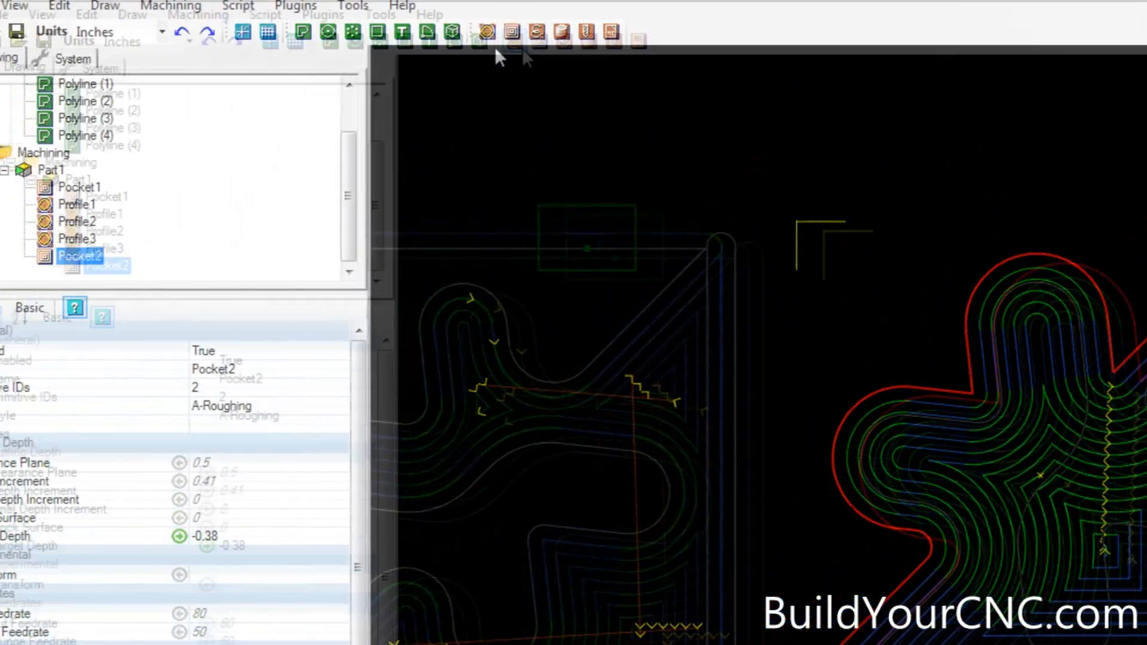
Add a profile operation with the A-Inside Profile Finishing style to the right board's waste-area outline.
left_click(542, 53)
left_click(391, 444)
left_click(340, 502)
left_click(918, 339)
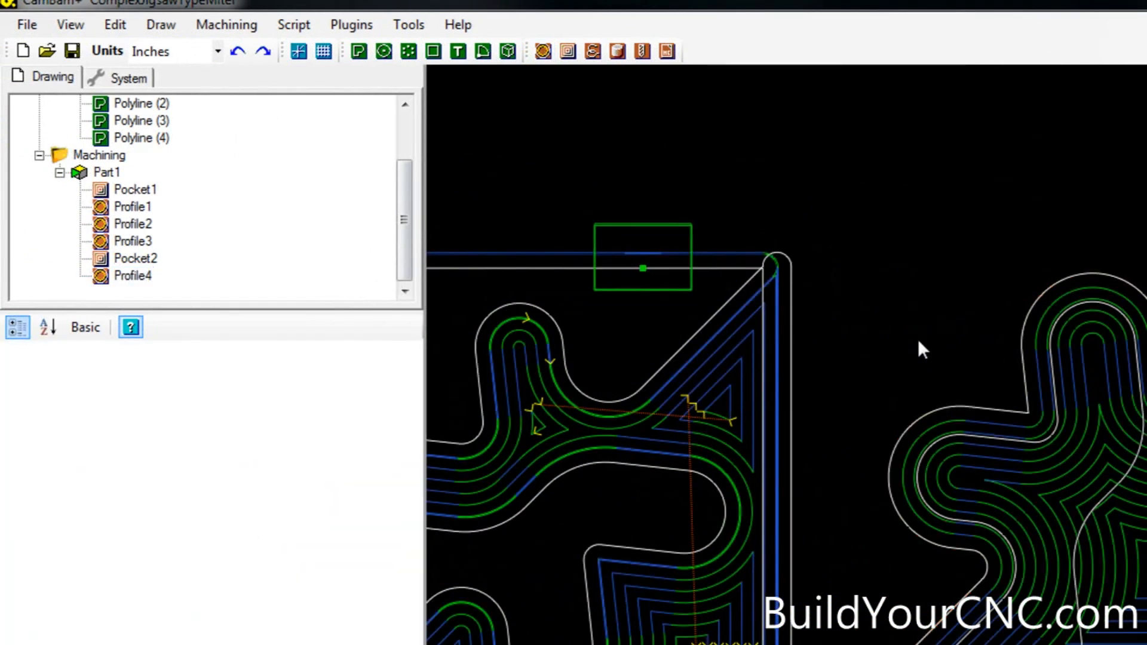
Set the target depth of the right board's inside finishing profile to -0.38.
left_click(123, 276)
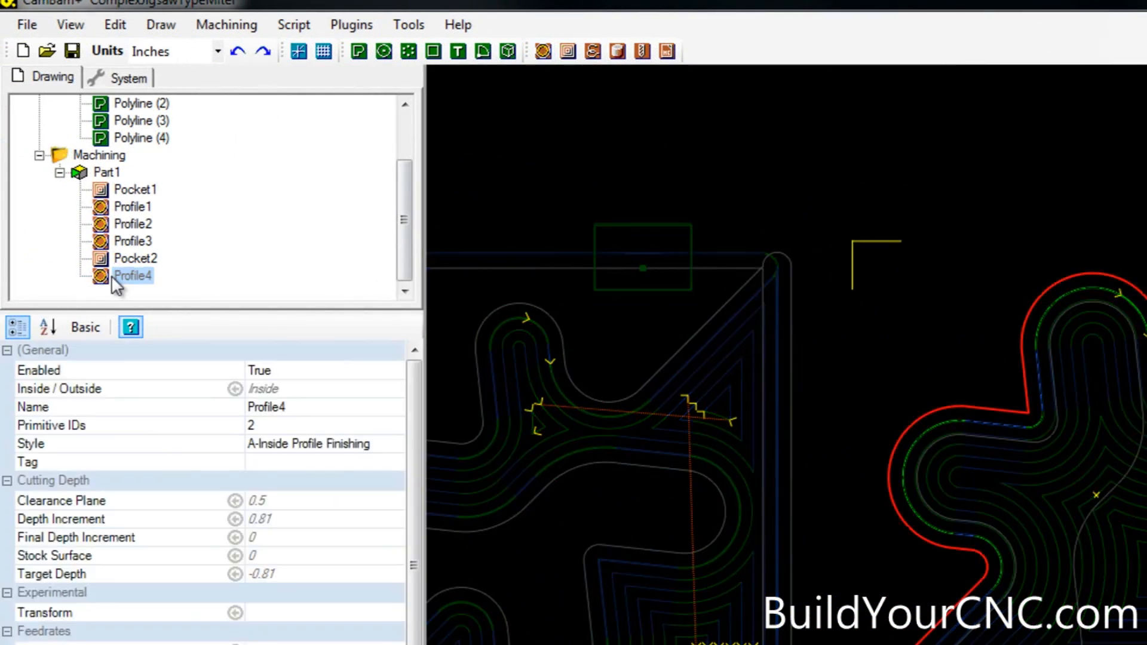
left_click(317, 576)
key("BackSpace")
key("BackSpace")
type("38")
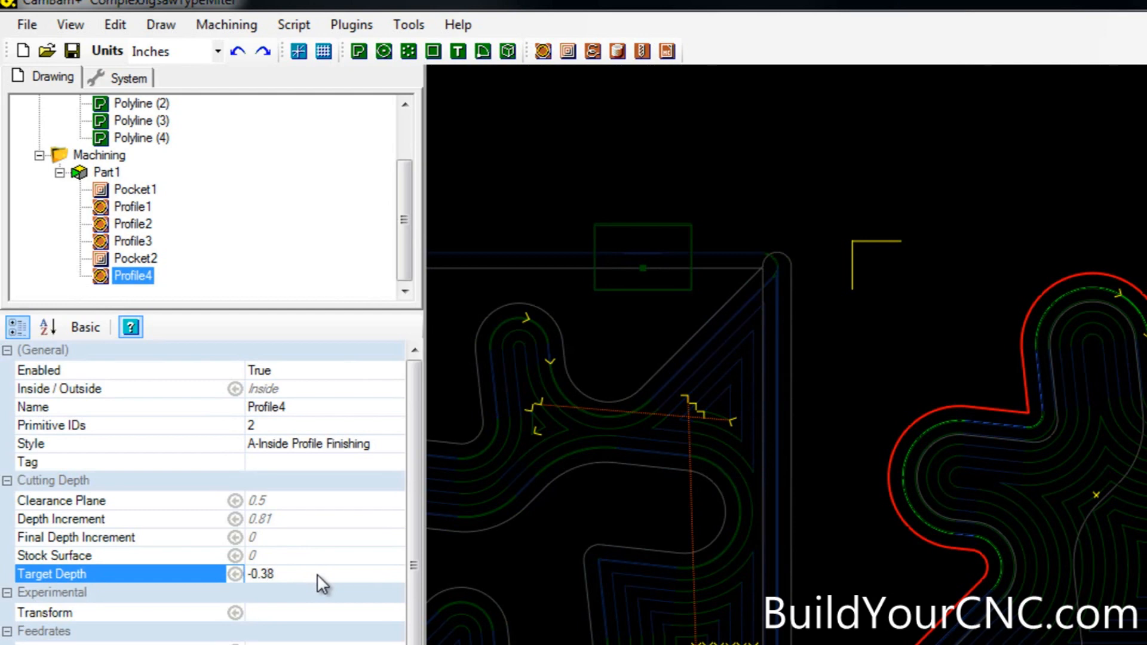
Examine the right board's pocket and inside profile toolpaths in 3D and in plan view.
left_click(616, 101)
left_click_drag(636, 479, 599, 382, "alt")
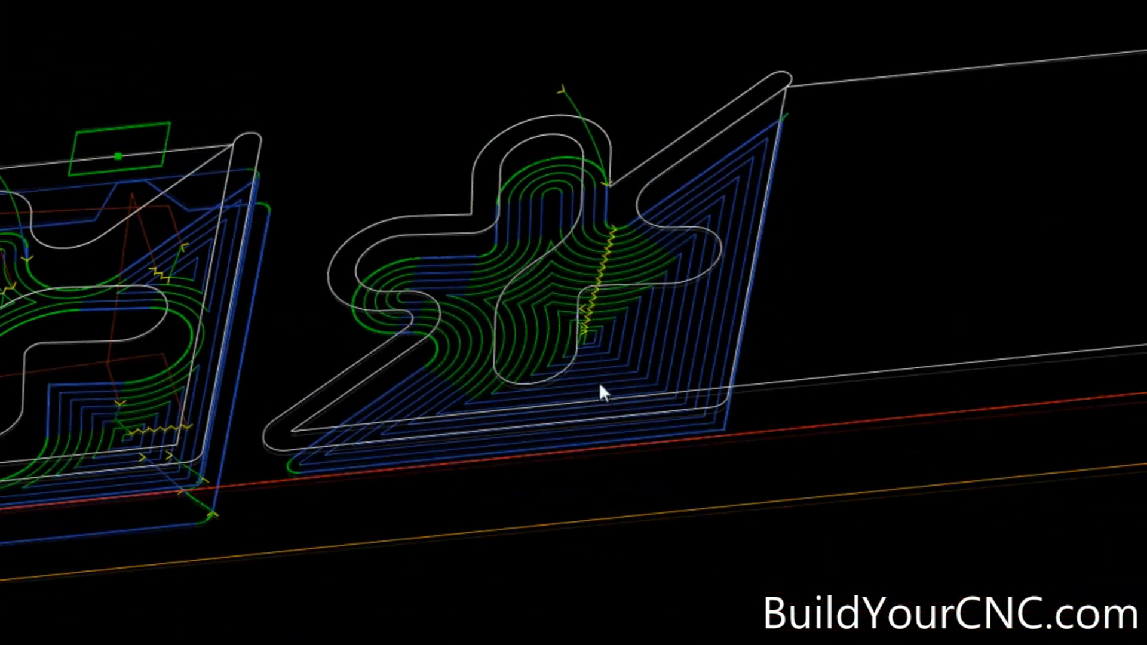
scroll(724, 437, "up", 3)
scroll(671, 415, "up", 1)
scroll(761, 477, "down", 5)
double_click(668, 435, "alt")
scroll(166, 642, "up", 4)
scroll(108, 643, "up", 8)
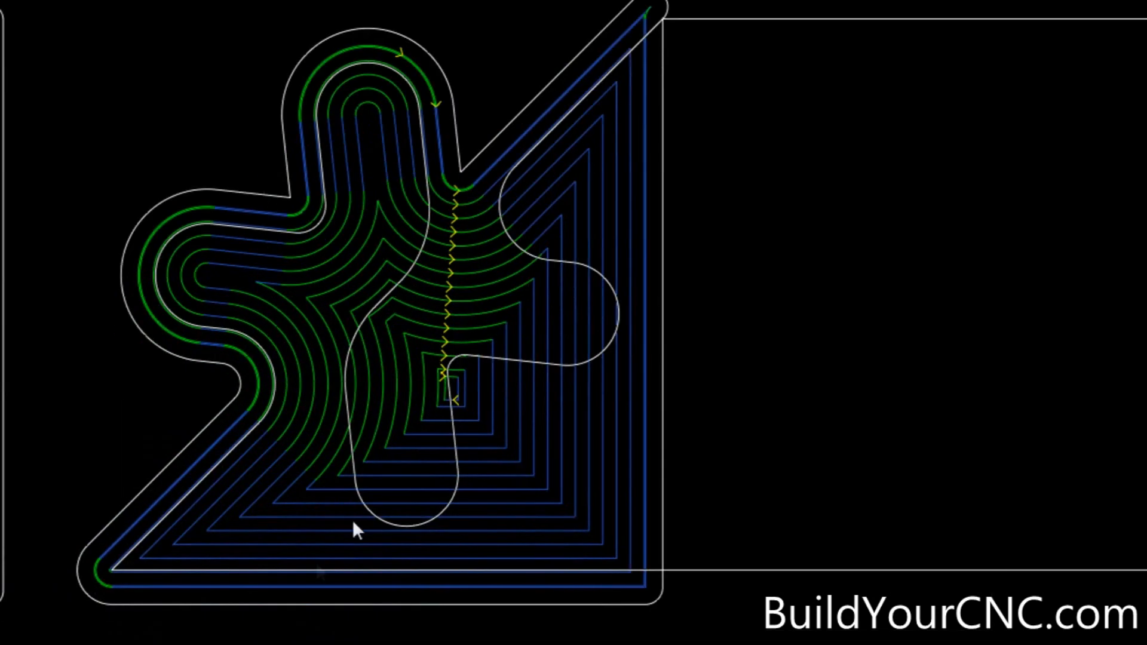
Add two profile machining operations to the right board's outer outline.
scroll(353, 521, "down", 5)
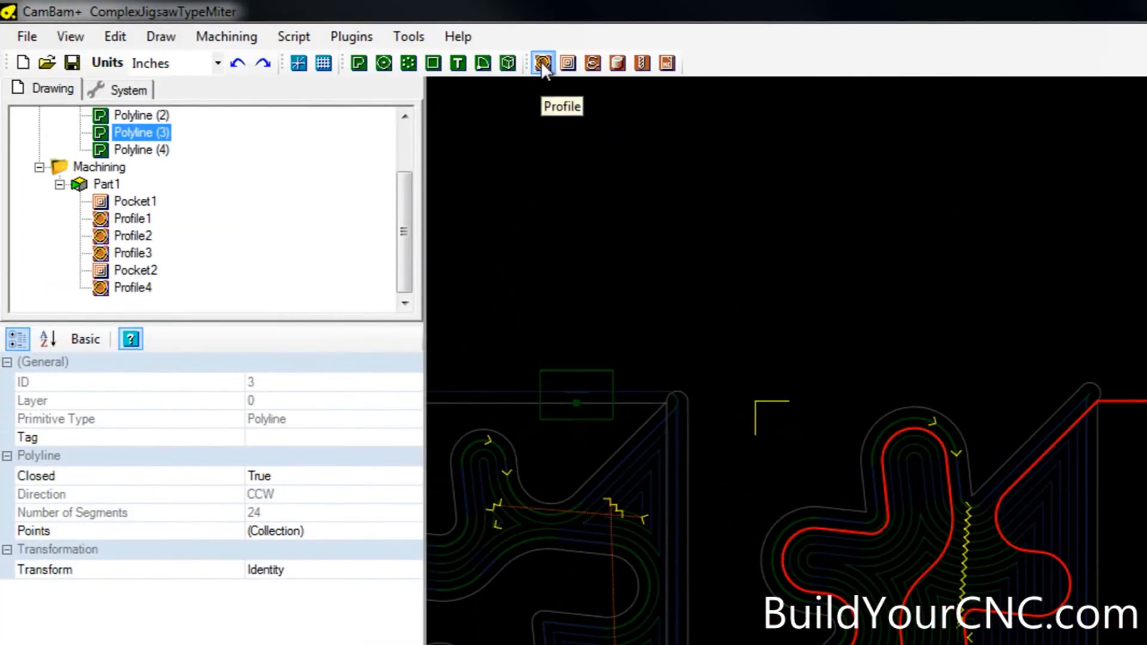
left_click(542, 63)
left_click(543, 64)
Assign a machining style to each of the right board's two outline profiles.
left_click(134, 271)
left_click(320, 458)
left_click(394, 457)
left_click(282, 541)
left_click(132, 287)
left_click(320, 458)
left_click(394, 457)
left_click(282, 526)
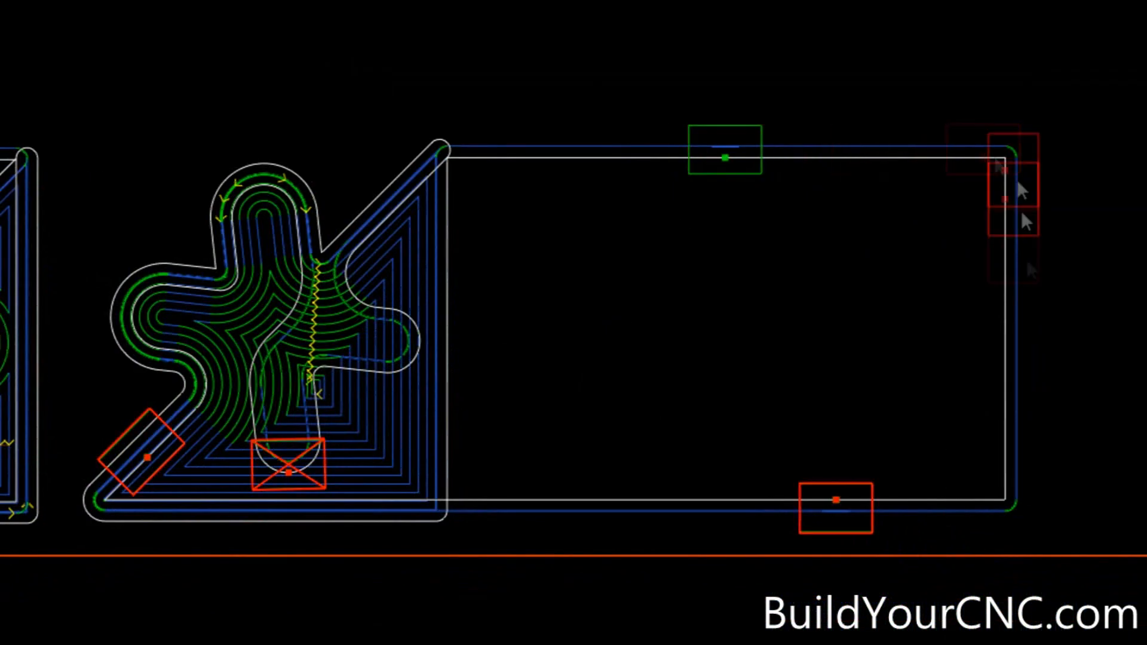
Move the right board's holding tabs off the joint onto its straight upper and lower edges, lower the right-edge tab, and regenerate the toolpaths.
left_click_drag(1023, 214, 1009, 306)
left_click_drag(289, 471, 563, 137)
left_click_drag(141, 439, 572, 508)
key("ctrl+t")
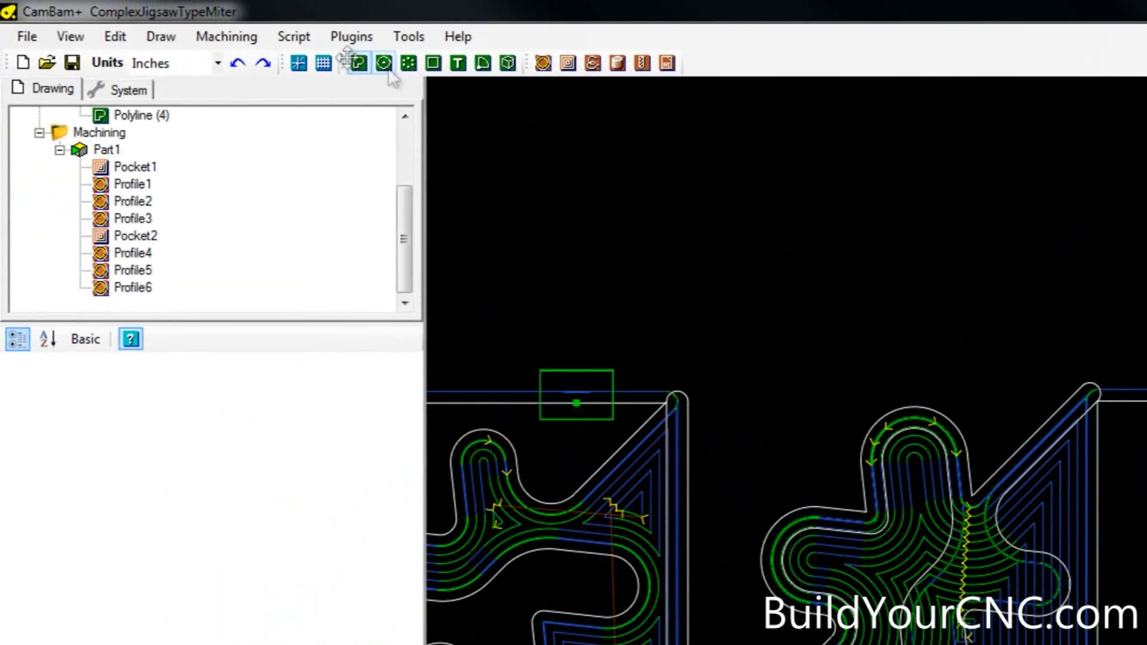
Produce the G-code and save it as ComplexJigsawTypeMiter on a network computer.
left_click(227, 36)
left_click(263, 233)
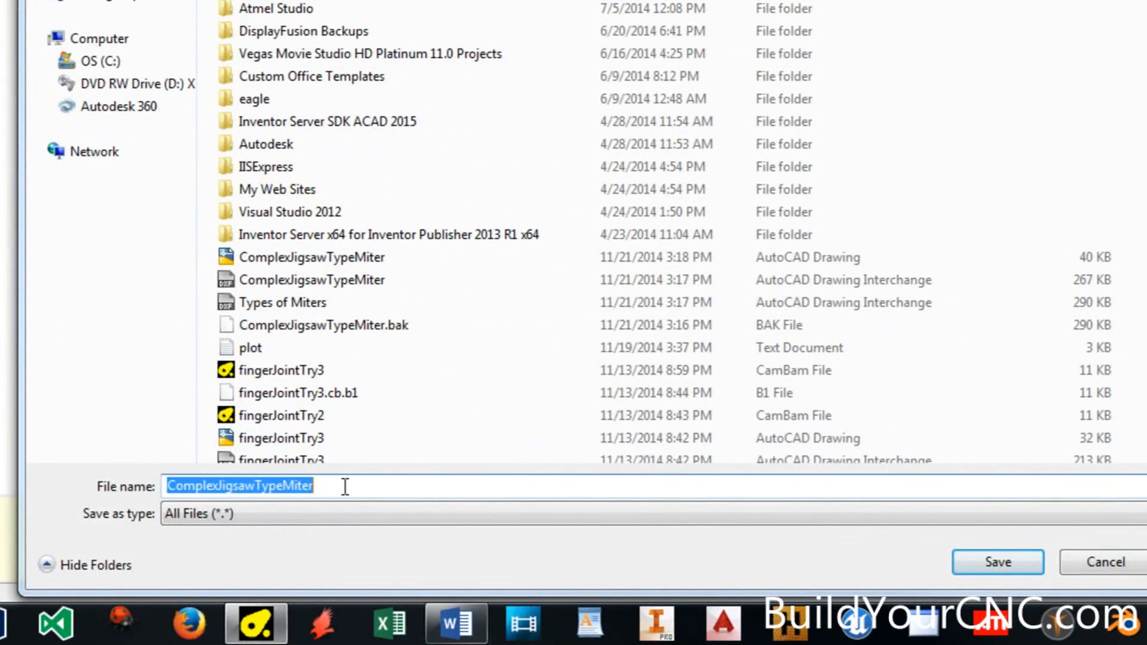
left_click(128, 174)
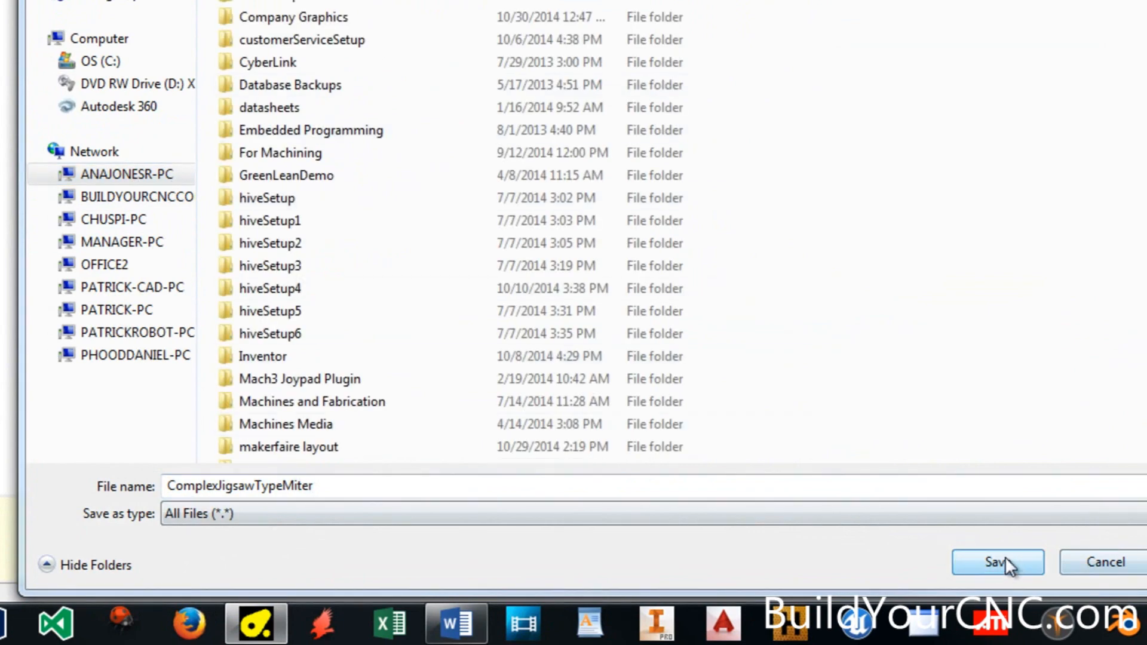
left_click(999, 563)
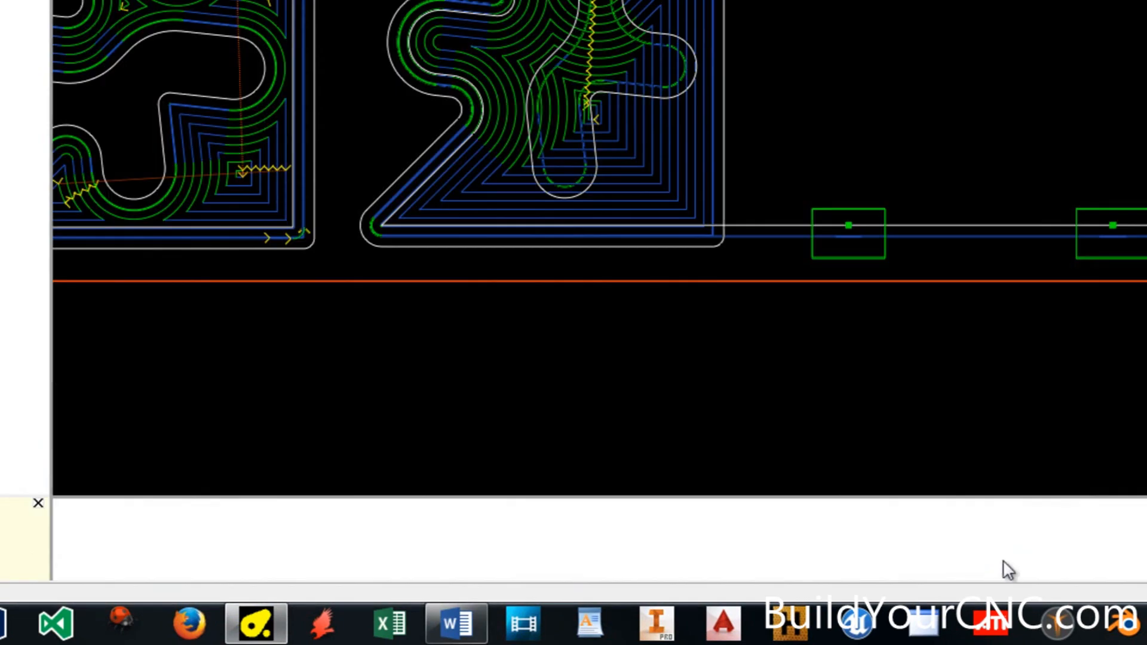